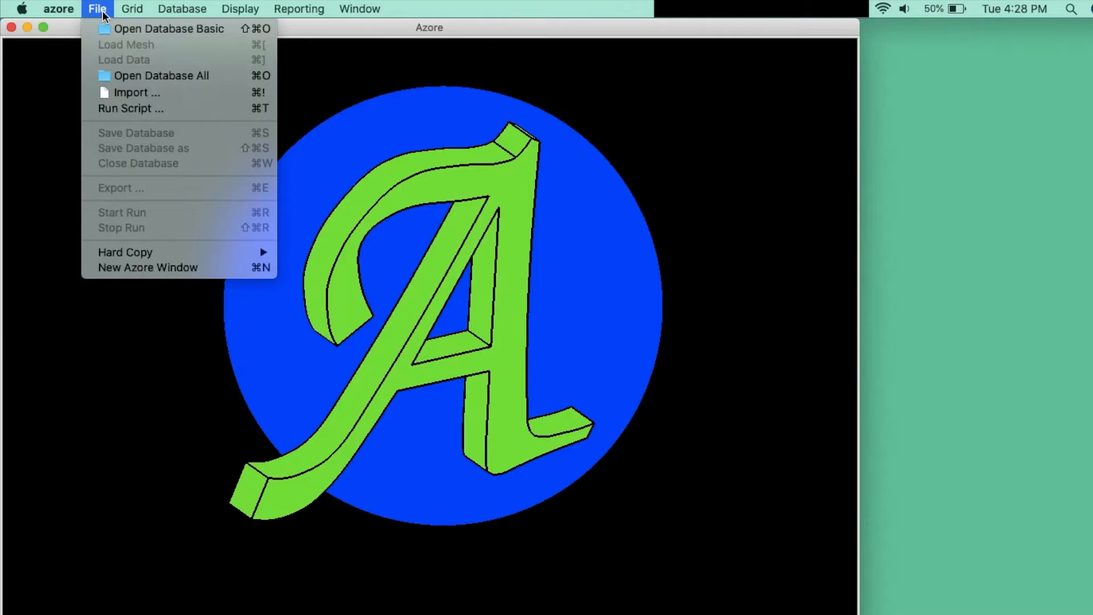
Load complex-duct-solved from Azore-Tutorials > 3D-ComplexDuct-PostProcessing and accept the legacy-format warning
mouse_move(122, 13)
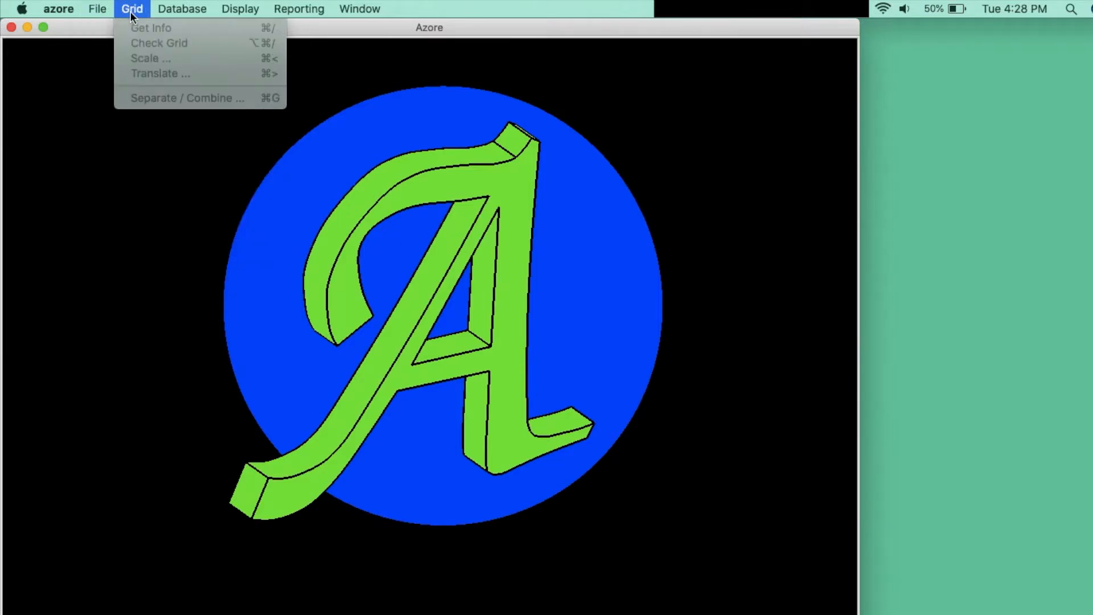
mouse_move(163, 14)
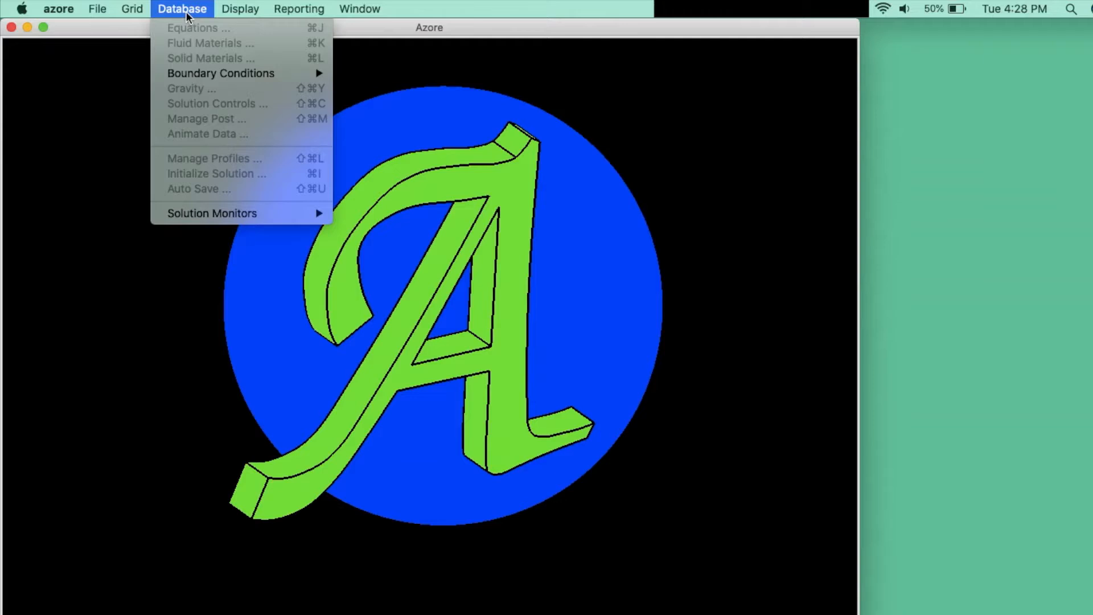
mouse_move(247, 16)
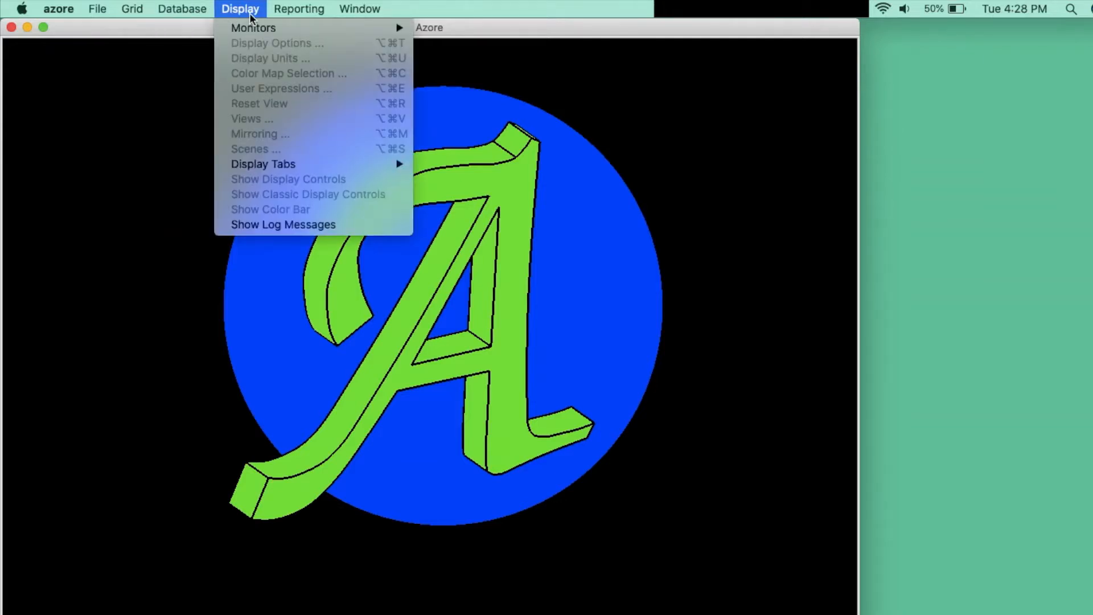
mouse_move(303, 12)
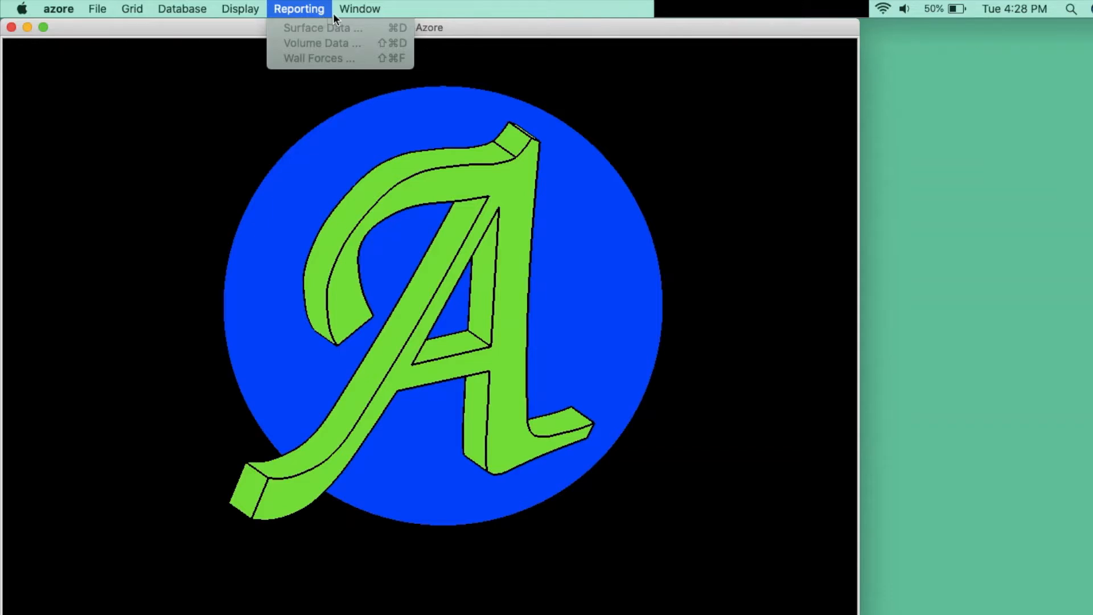
mouse_move(379, 13)
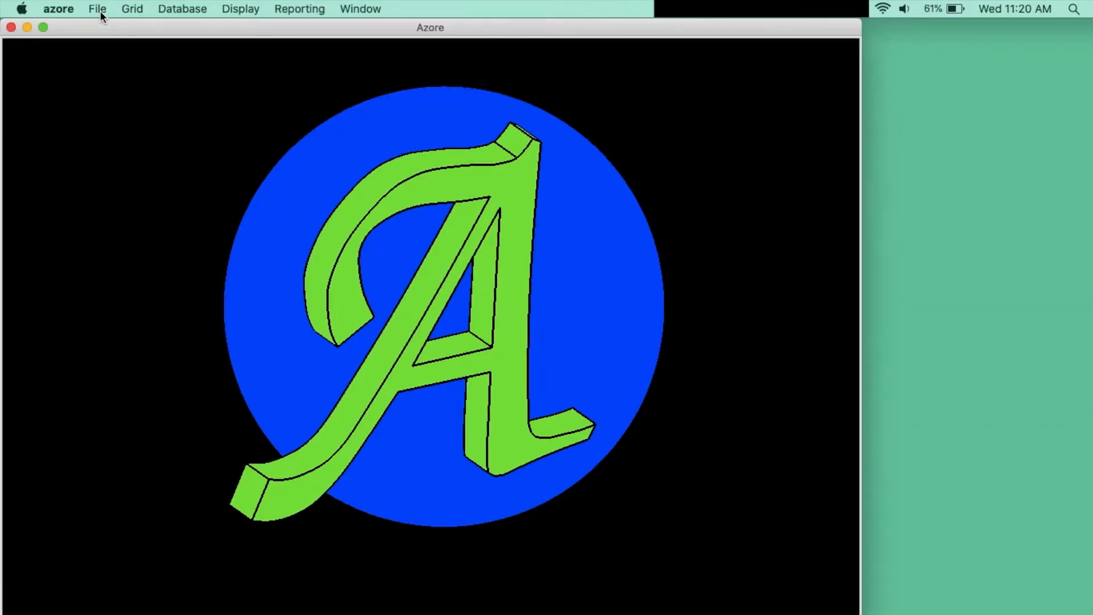
left_click(101, 12)
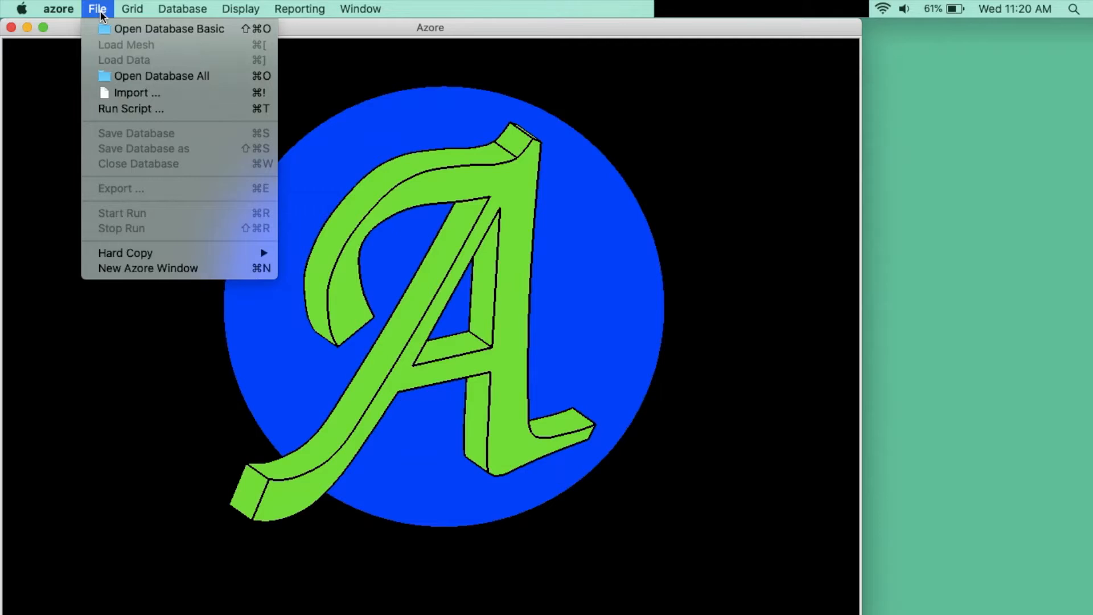
left_click(240, 78)
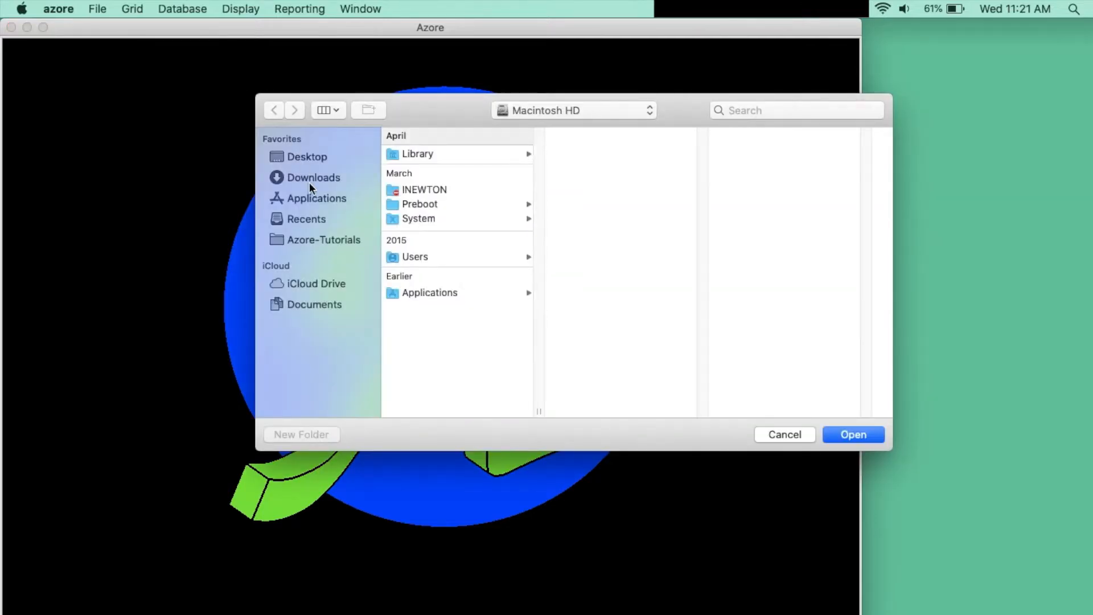
left_click(318, 242)
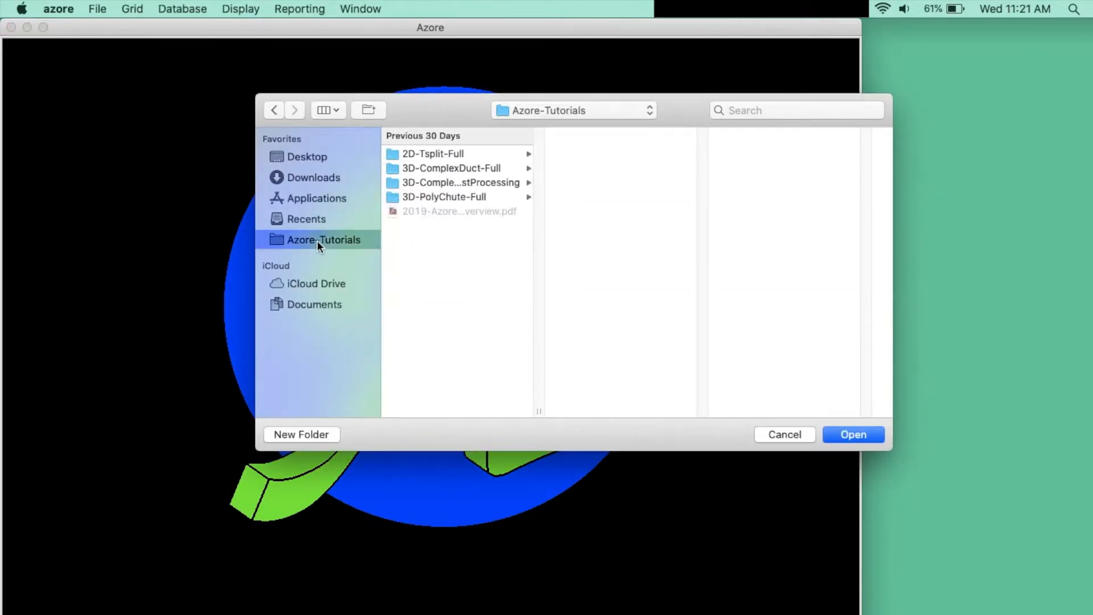
left_click(502, 183)
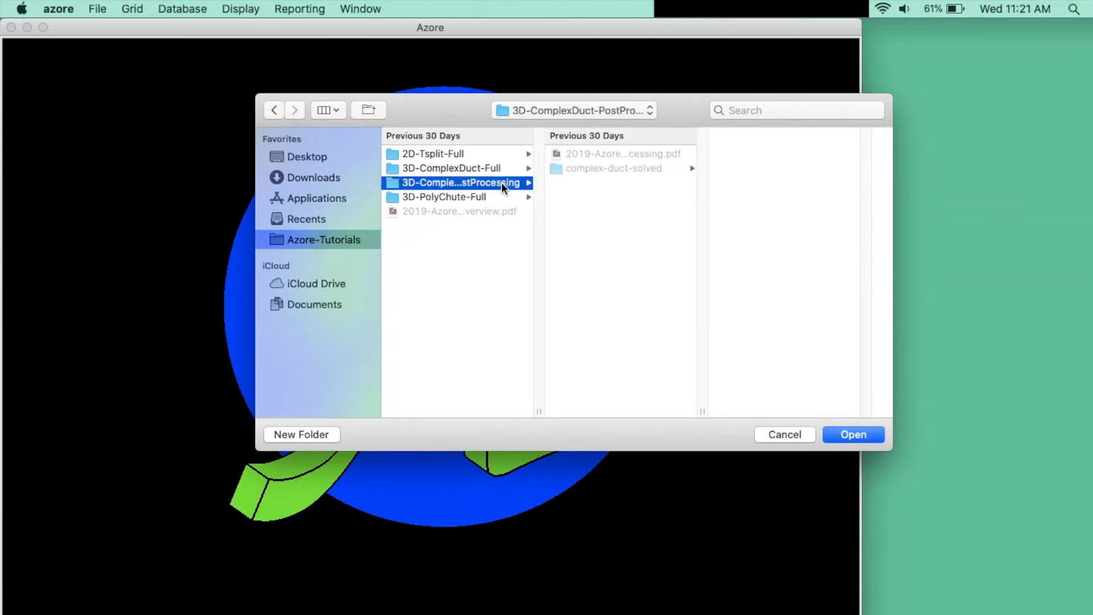
left_click(601, 168)
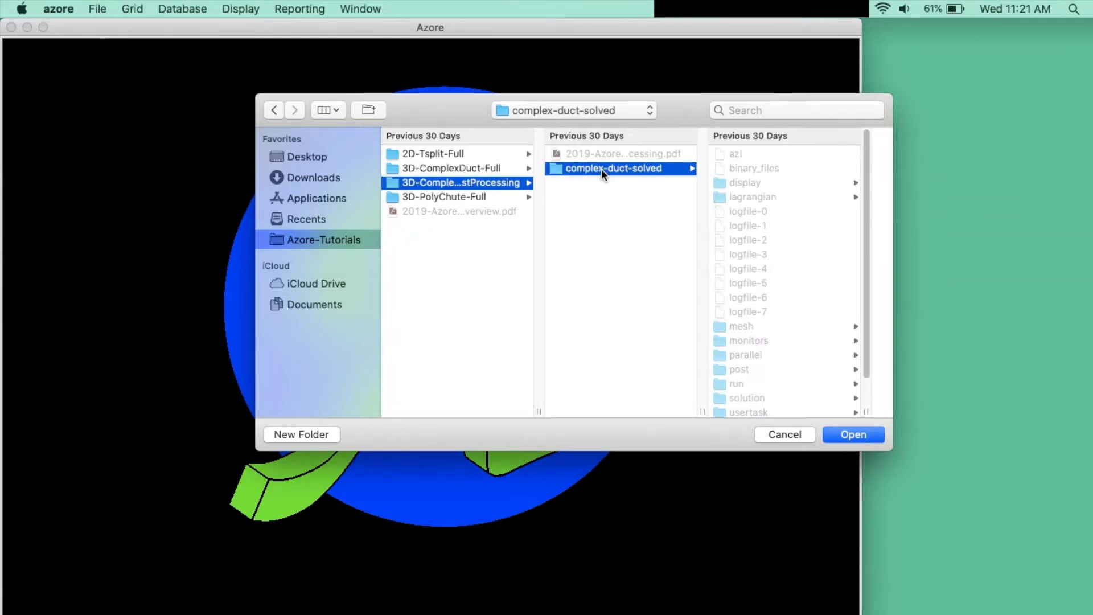
left_click(854, 434)
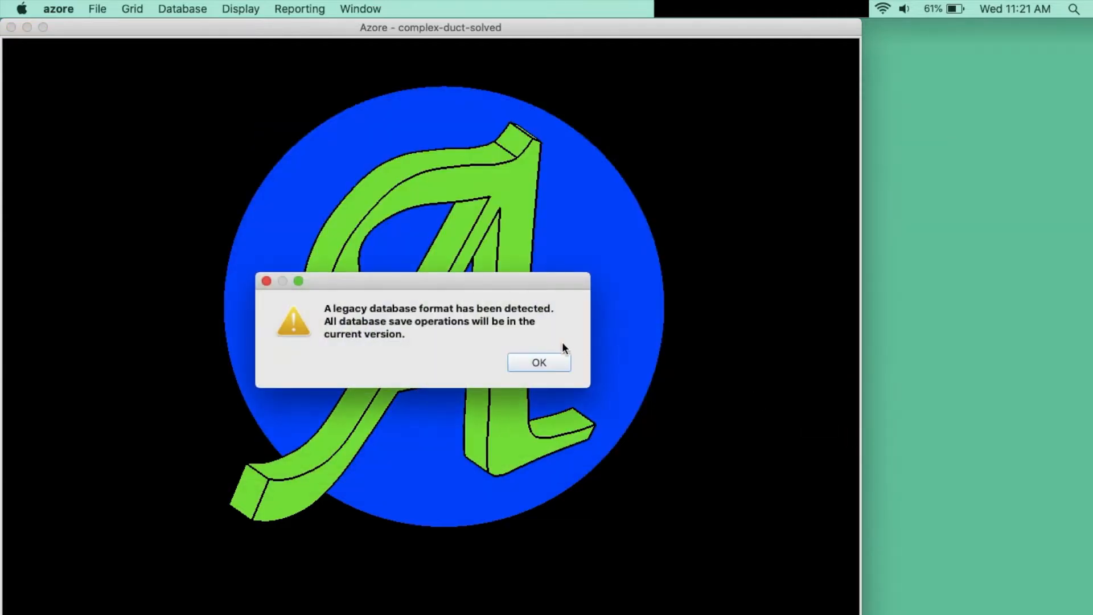
left_click(546, 362)
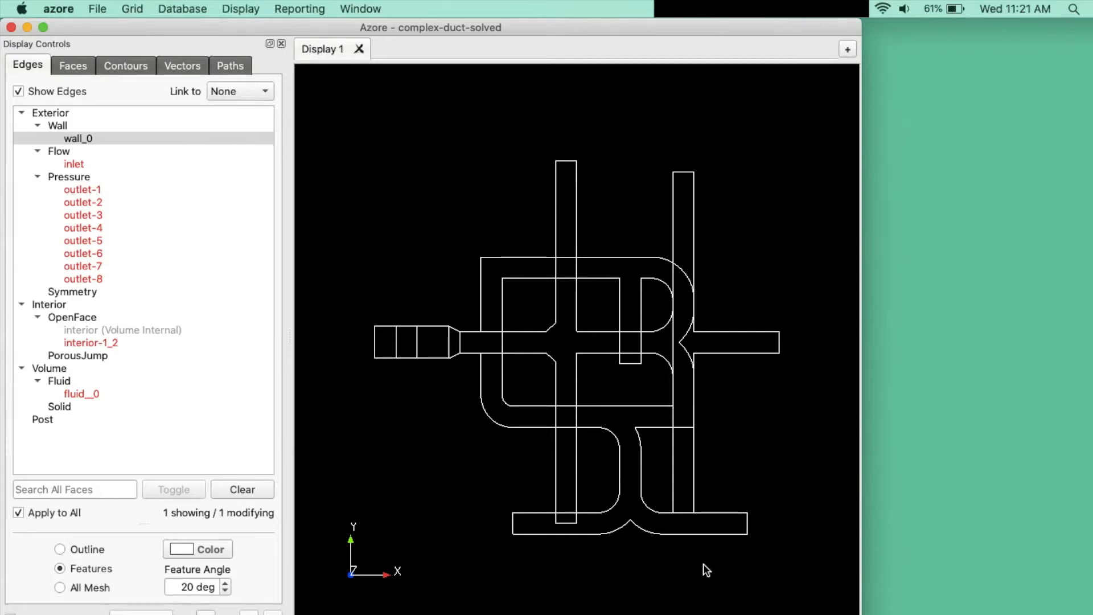
Orbit the duct wireframe from its front view into an oblique 3-D view
left_click_drag(634, 545, 589, 608)
left_click_drag(454, 478, 690, 504)
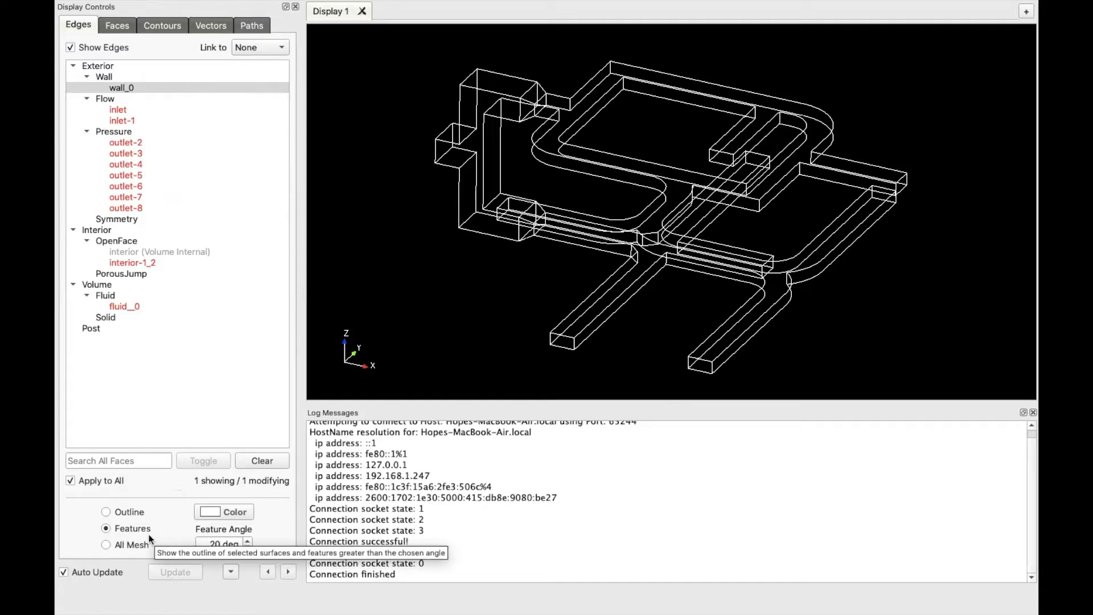
Set the wall edge display to All Mesh, then reset the view to the whole duct
left_click(110, 513)
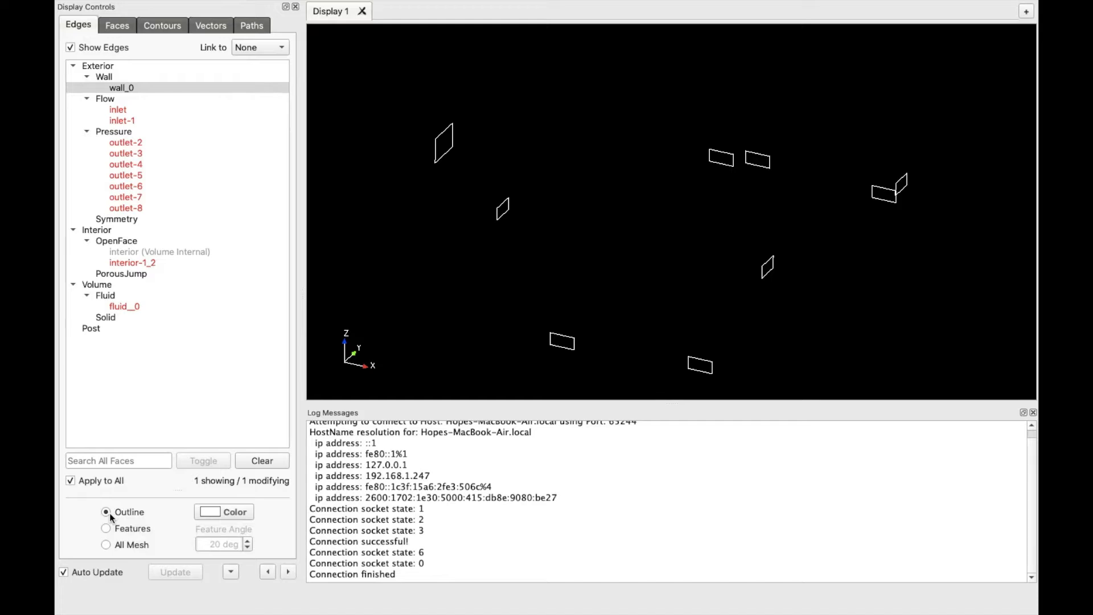
left_click(106, 545)
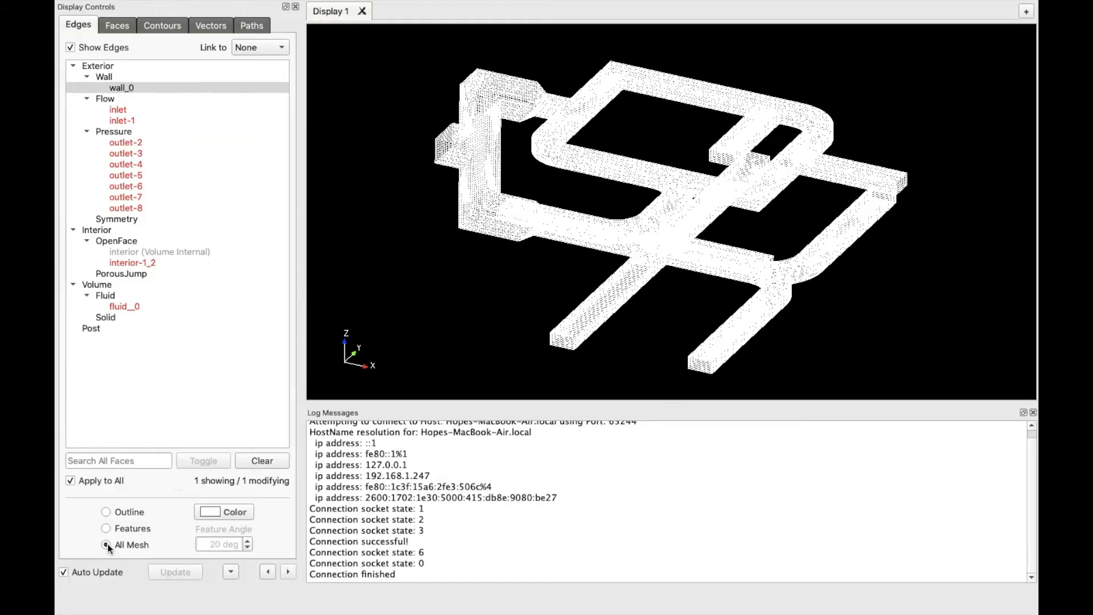
scroll(642, 203, "up", 10)
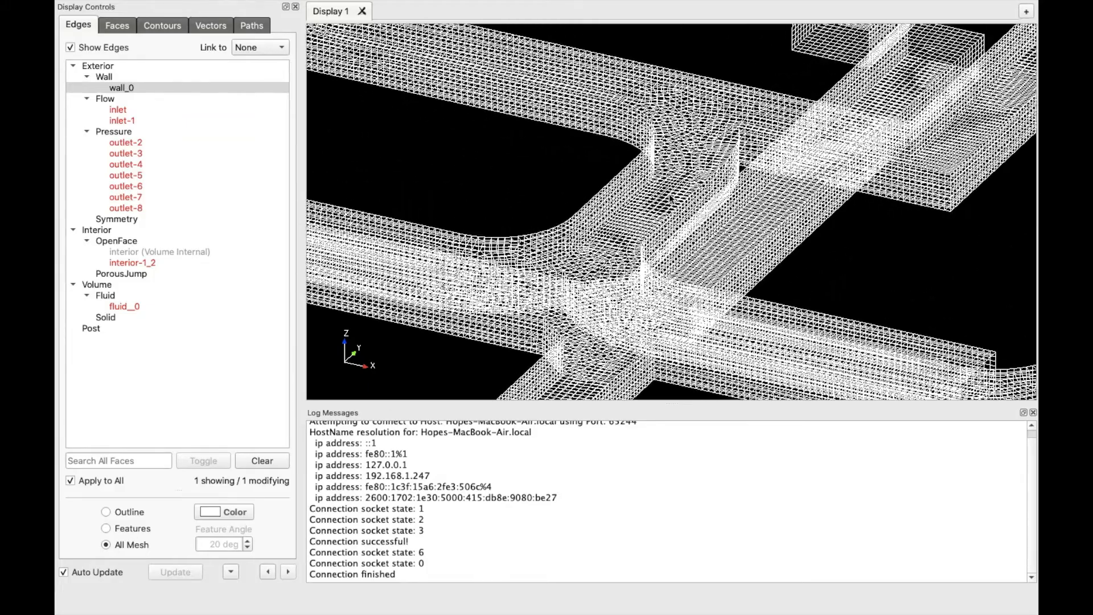
scroll(671, 200, "up", 8)
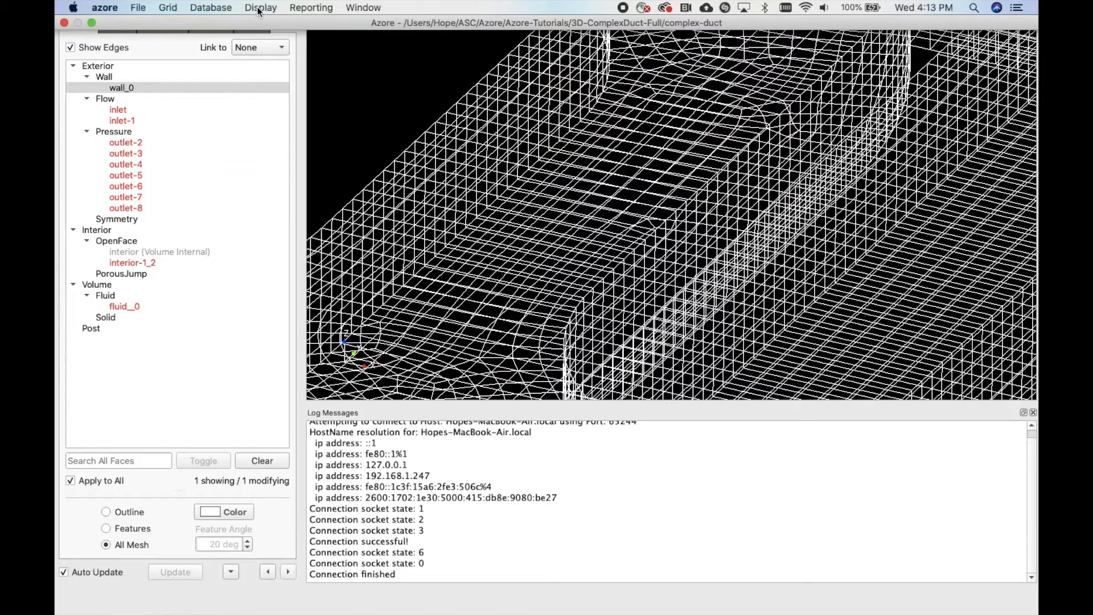
left_click(260, 8)
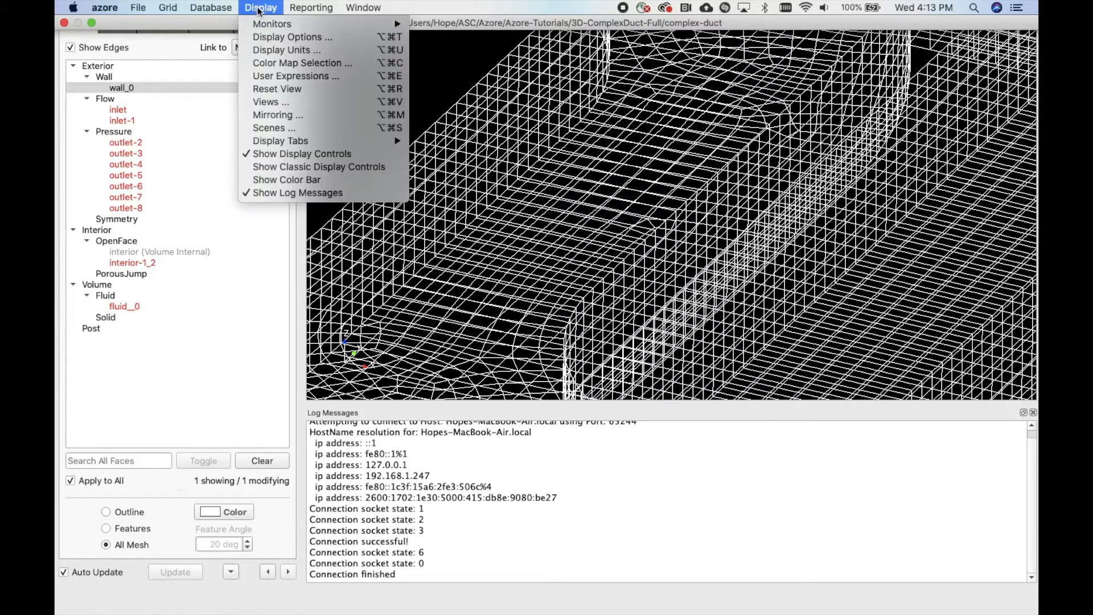
left_click(339, 88)
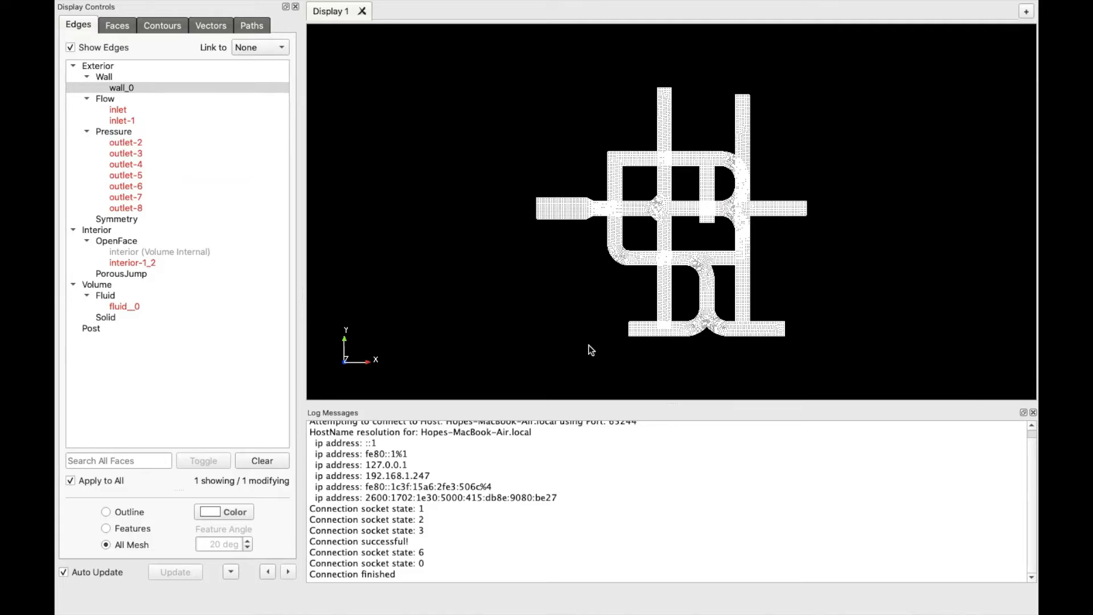
Rotate the duct to an oblique view and switch its edges back to Features
left_click_drag(591, 350, 655, 265)
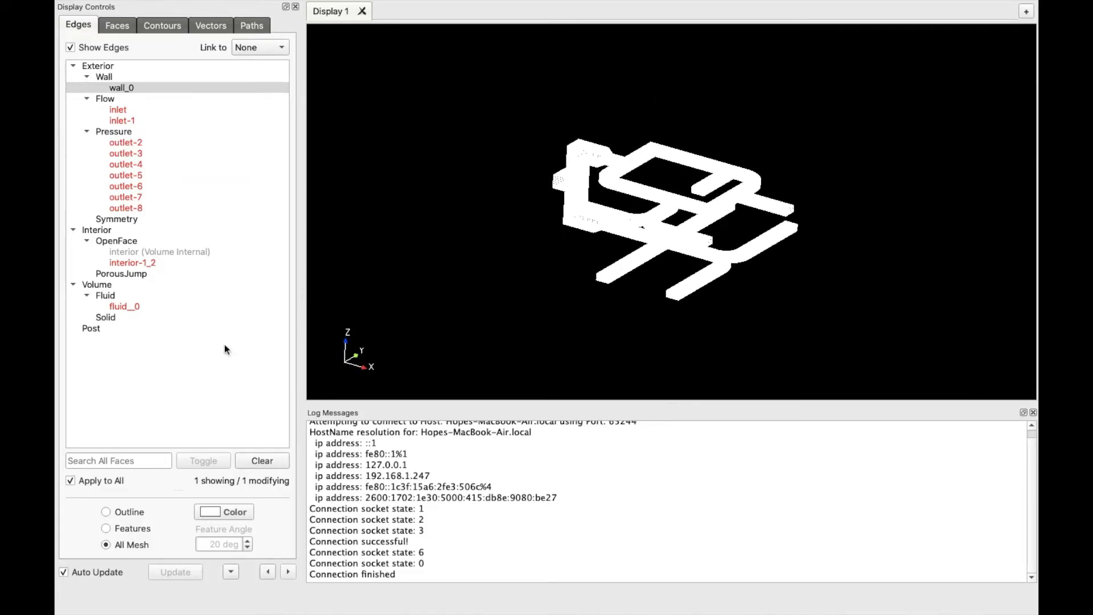
left_click(106, 528)
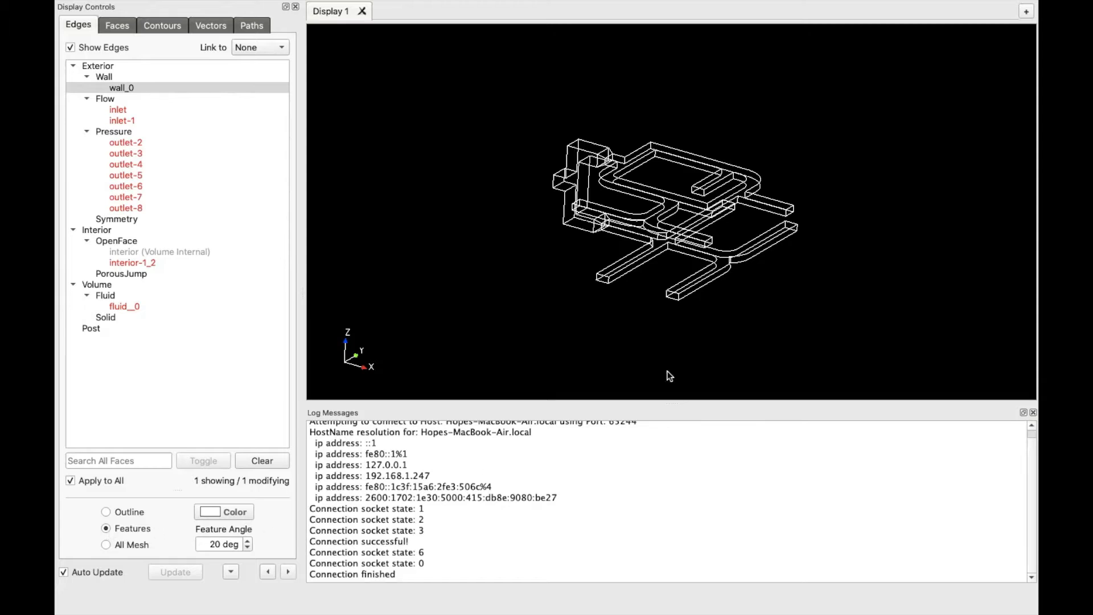
scroll(700, 289, "up", 3)
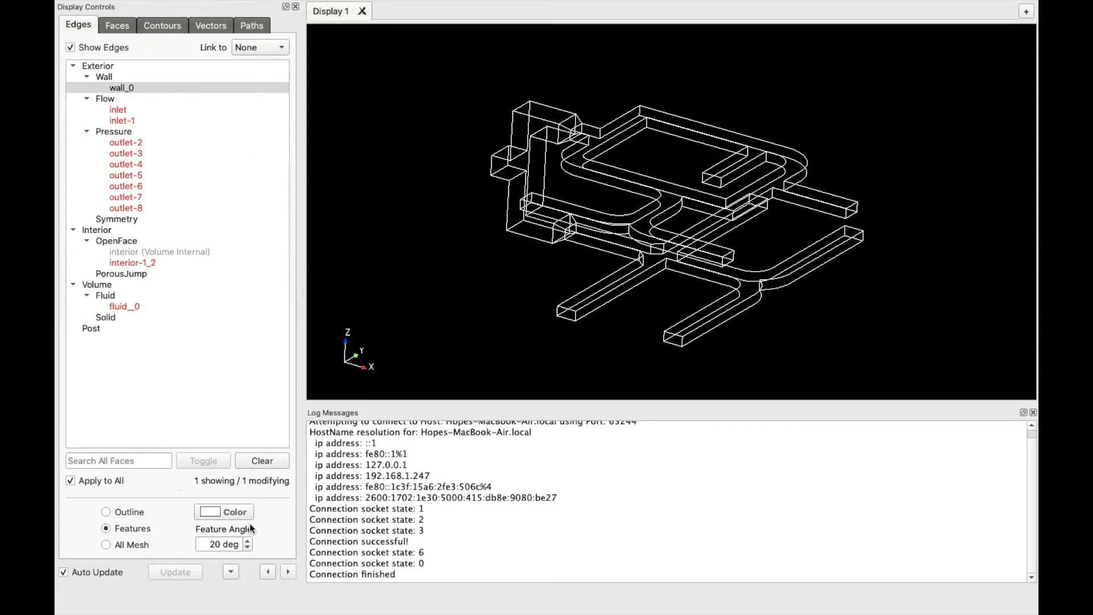
Keep the edge colour unchanged and deselect wall_0 so the display is empty
left_click(234, 512)
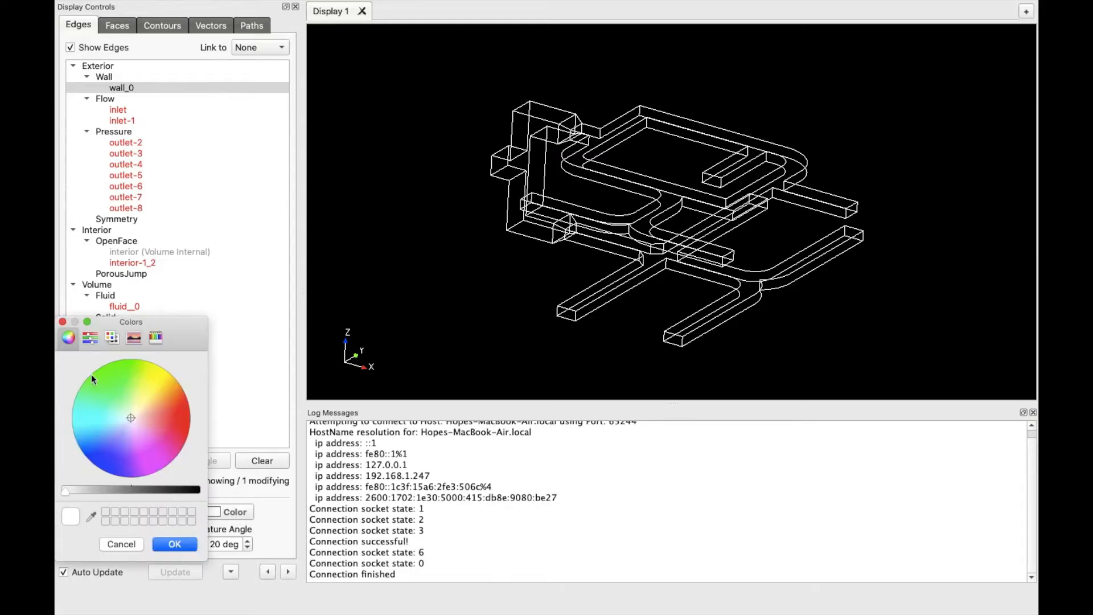
left_click(62, 322)
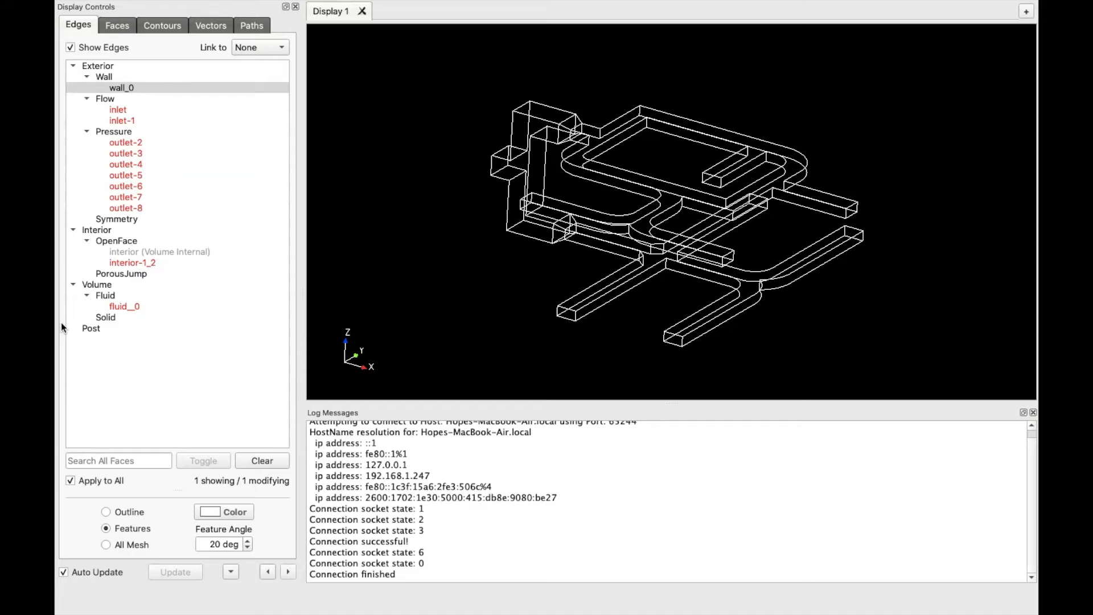
left_click(125, 90)
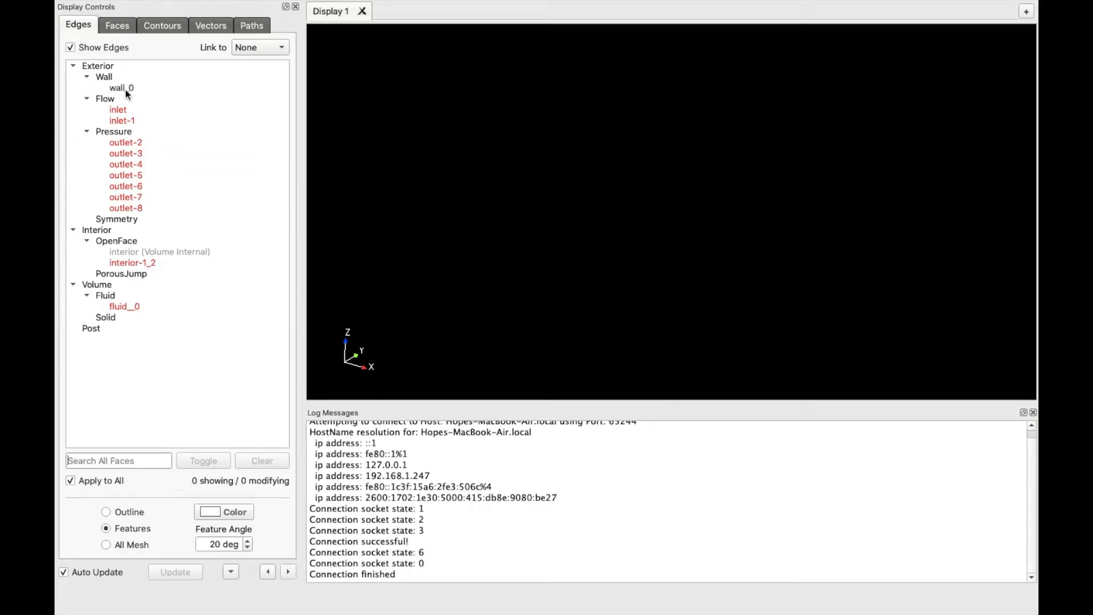
Display the ten Exterior faces as All Mesh and untick Apply to All for individual editing
left_click(125, 131)
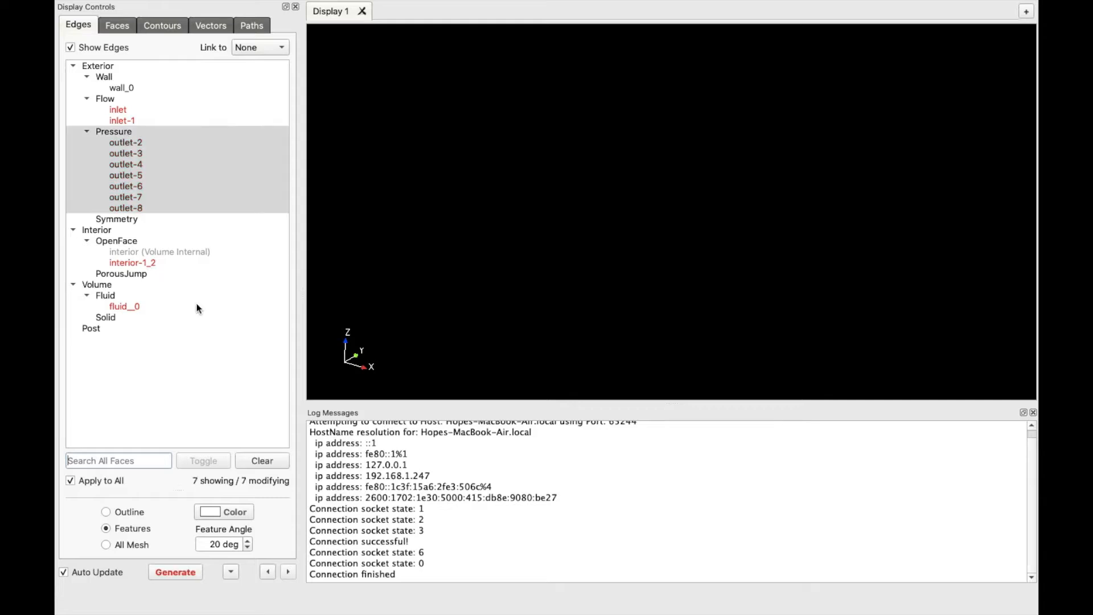
left_click(172, 574)
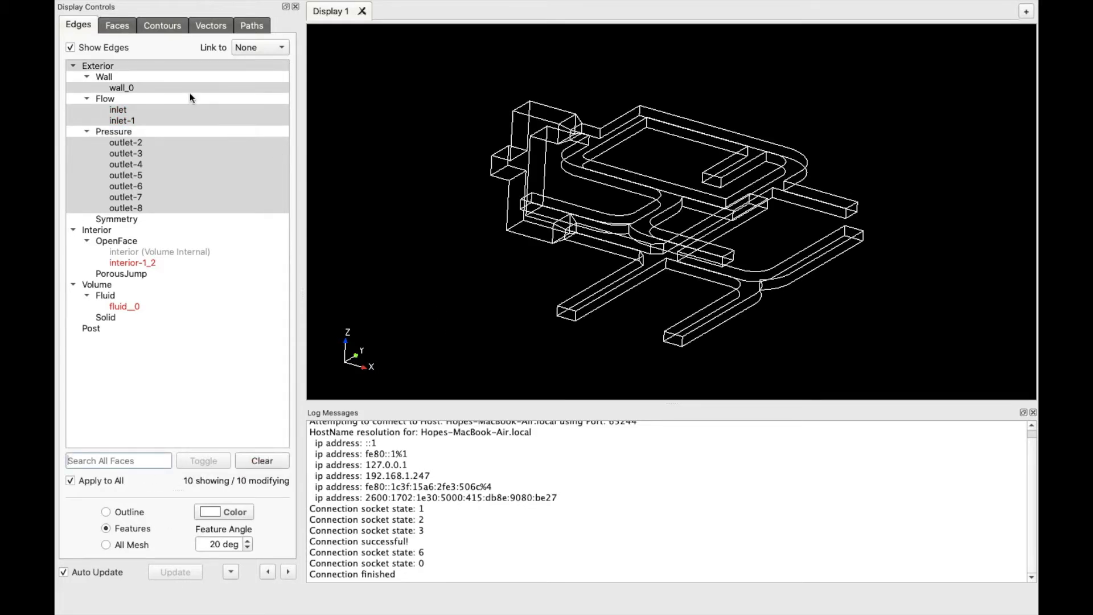
left_click(130, 68)
left_click(129, 66)
left_click(107, 545)
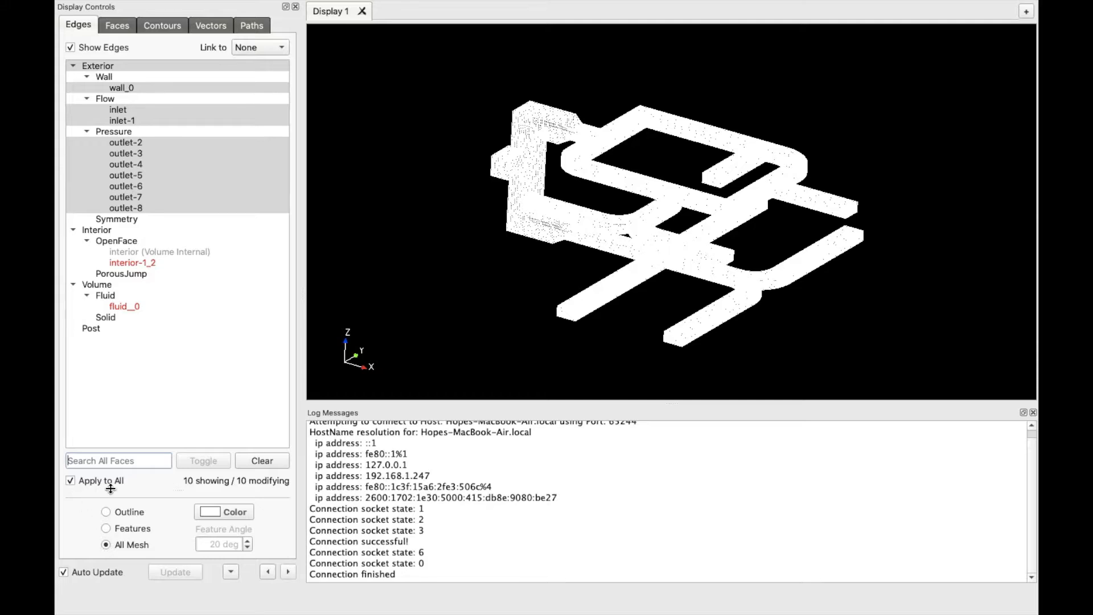
left_click(71, 481)
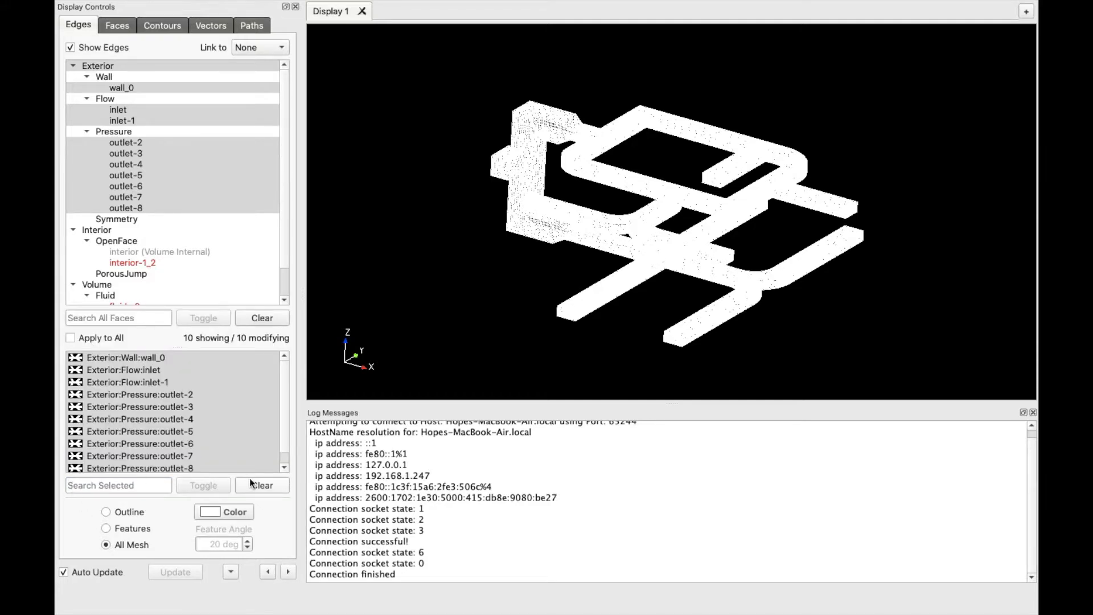
Select outlet-2 and colour its mesh edges Blue from the preset colours
left_click(276, 486)
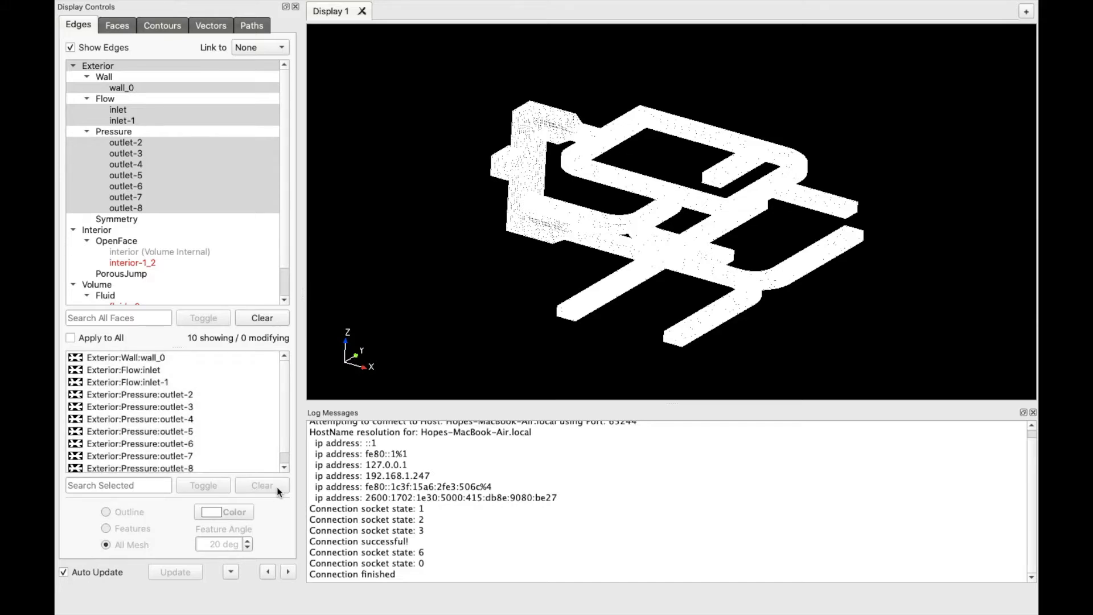
left_click(202, 393)
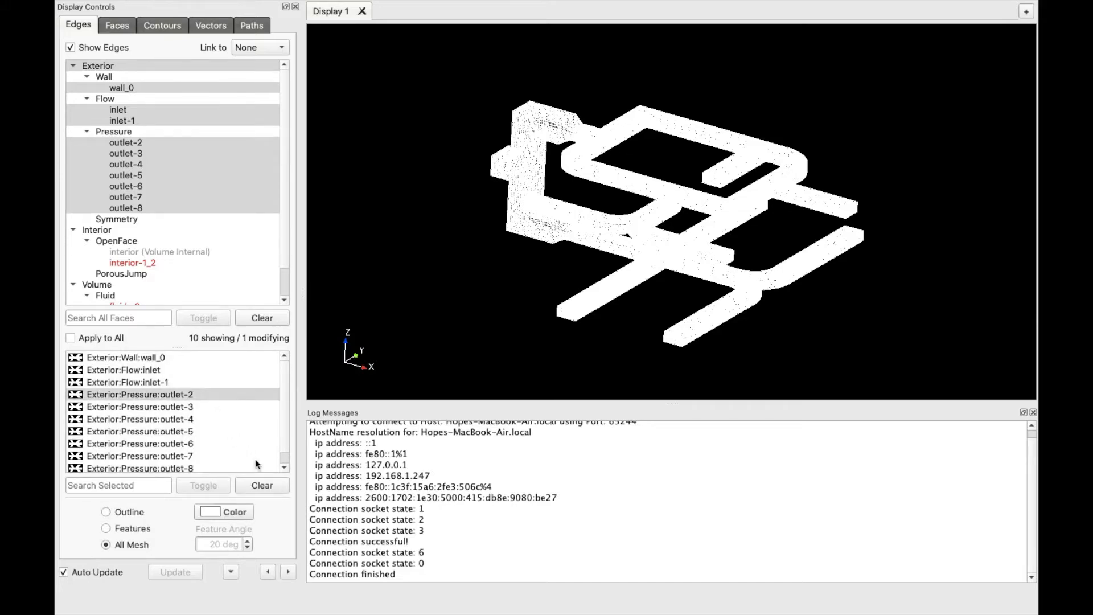
left_click(241, 512)
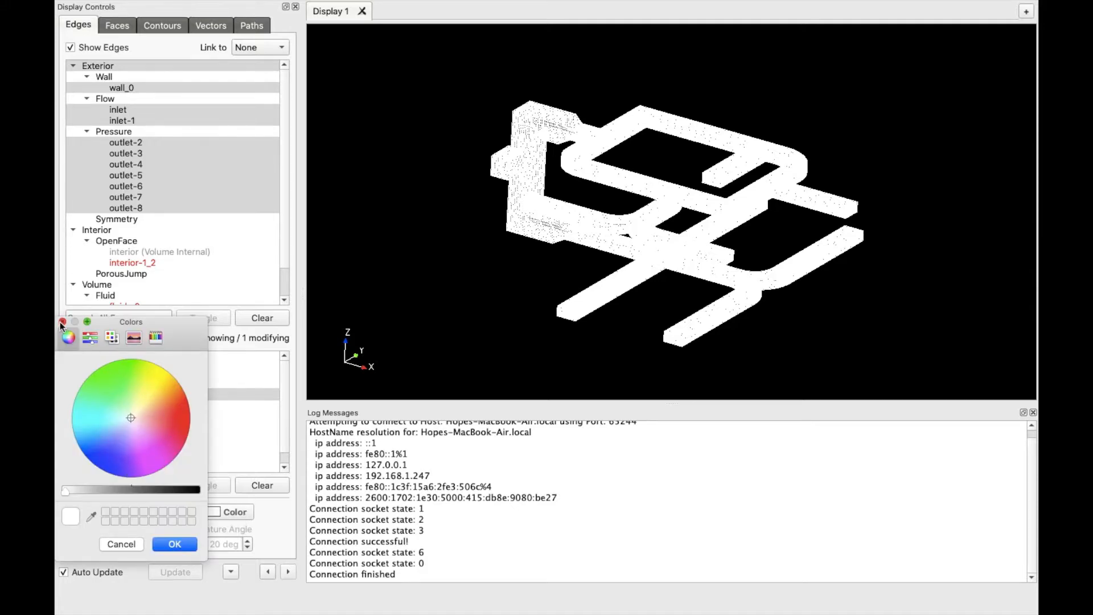
left_click(63, 322)
right_click(238, 510)
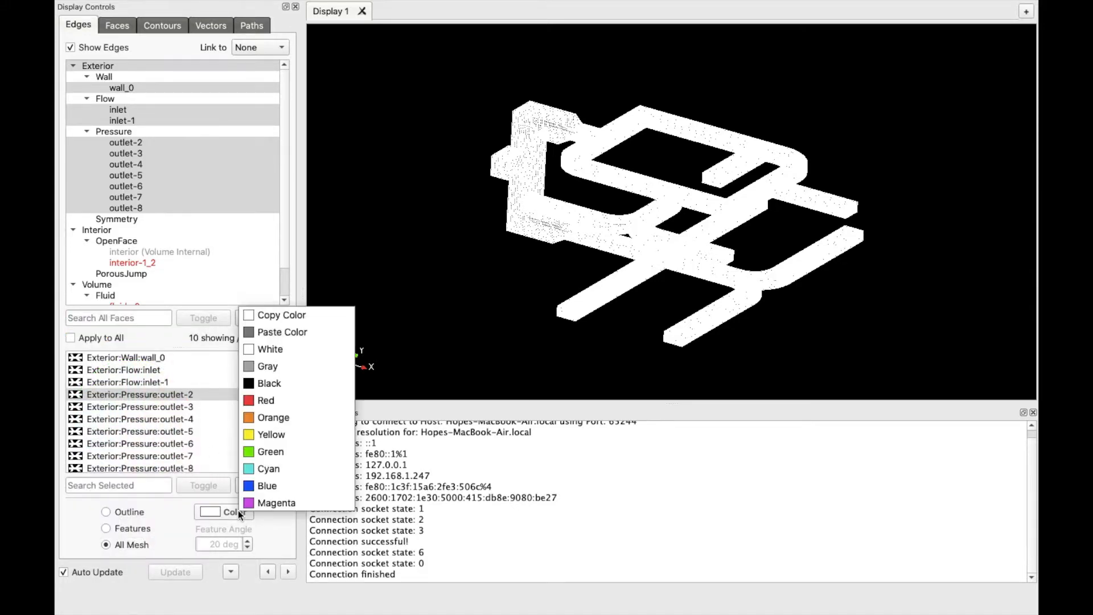
left_click(280, 487)
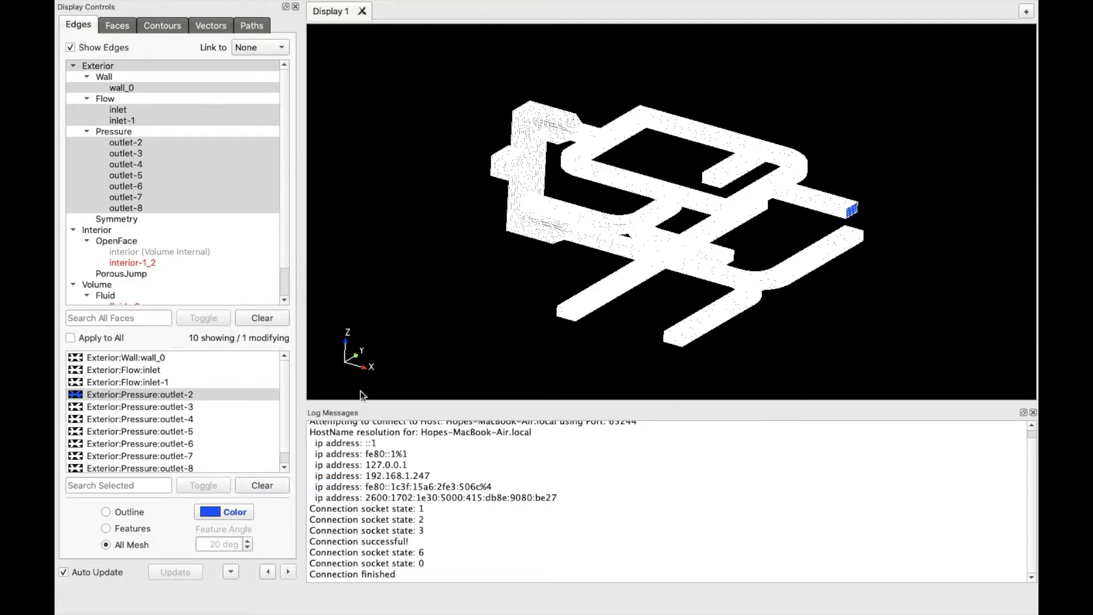
Colour outlets 3 through 8 blue as well, then clear the selection
left_click(197, 408)
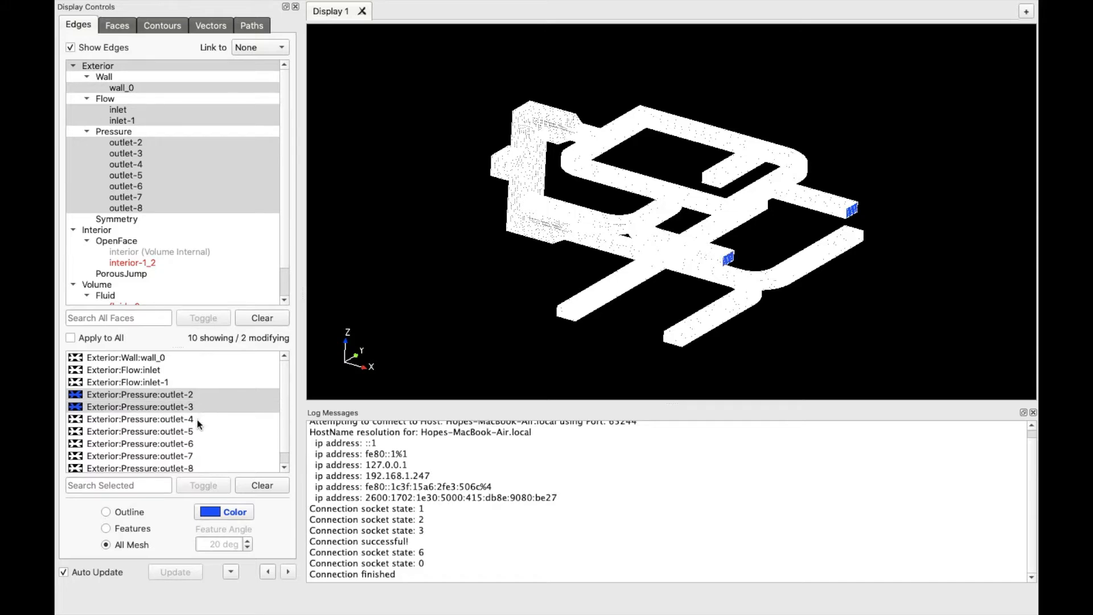
left_click(197, 419)
left_click(197, 430)
left_click(196, 442)
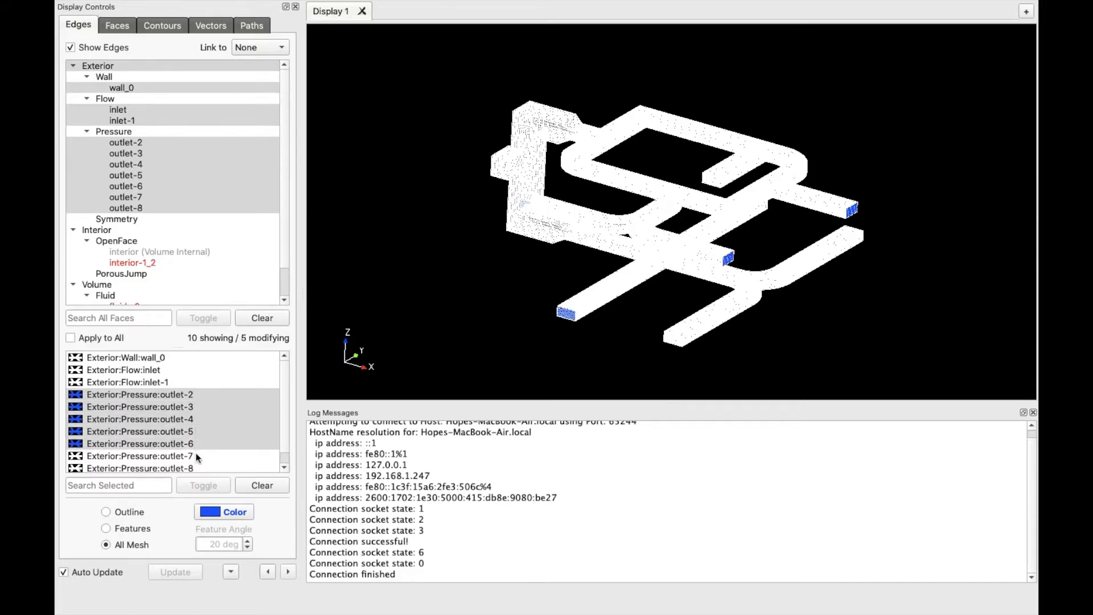
left_click(195, 455)
left_click(194, 468)
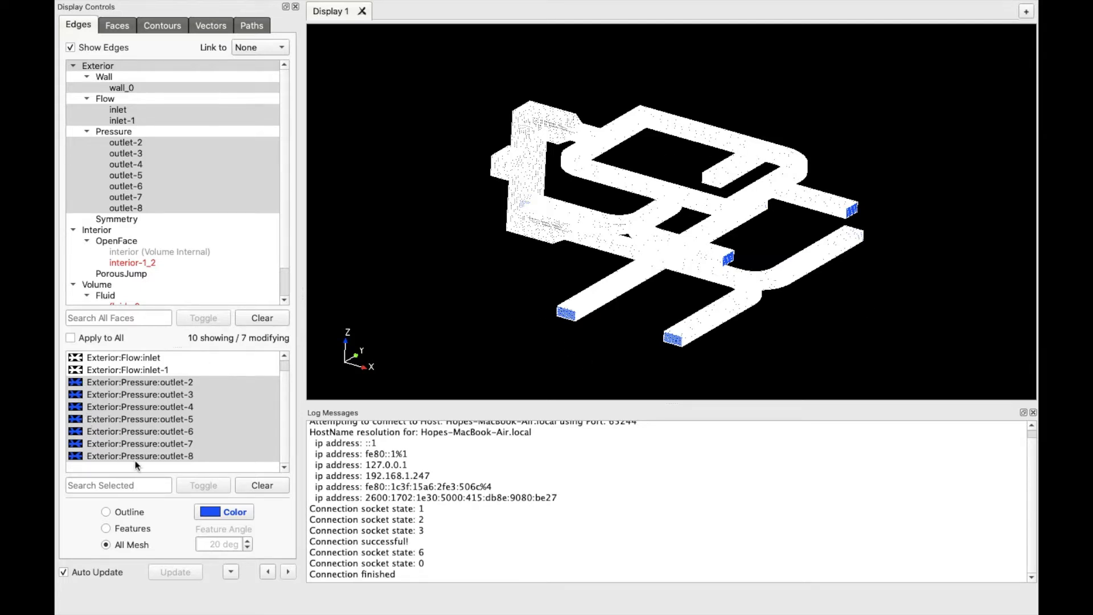
left_click(274, 486)
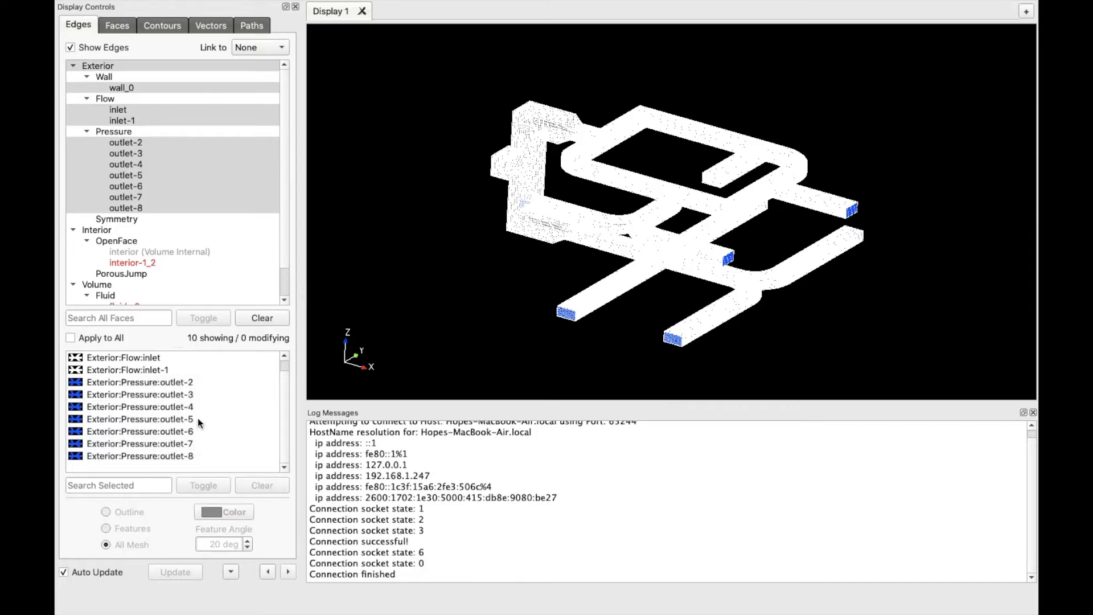
Set wall_0 to feature edges and colour the inlet edges red
scroll(159, 364, "up", 1)
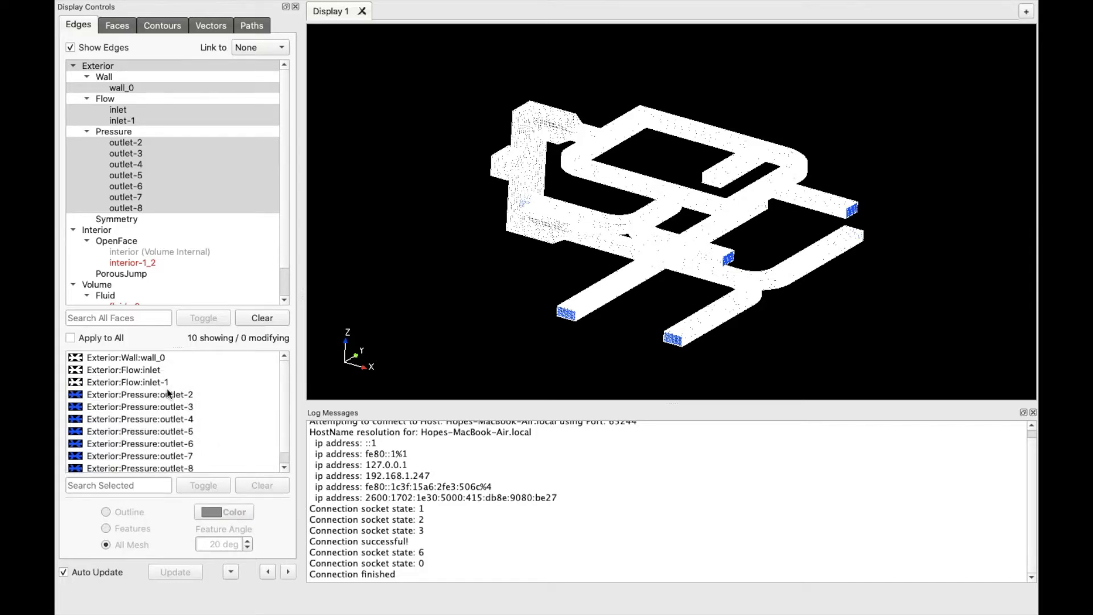
left_click(160, 359)
left_click(106, 528)
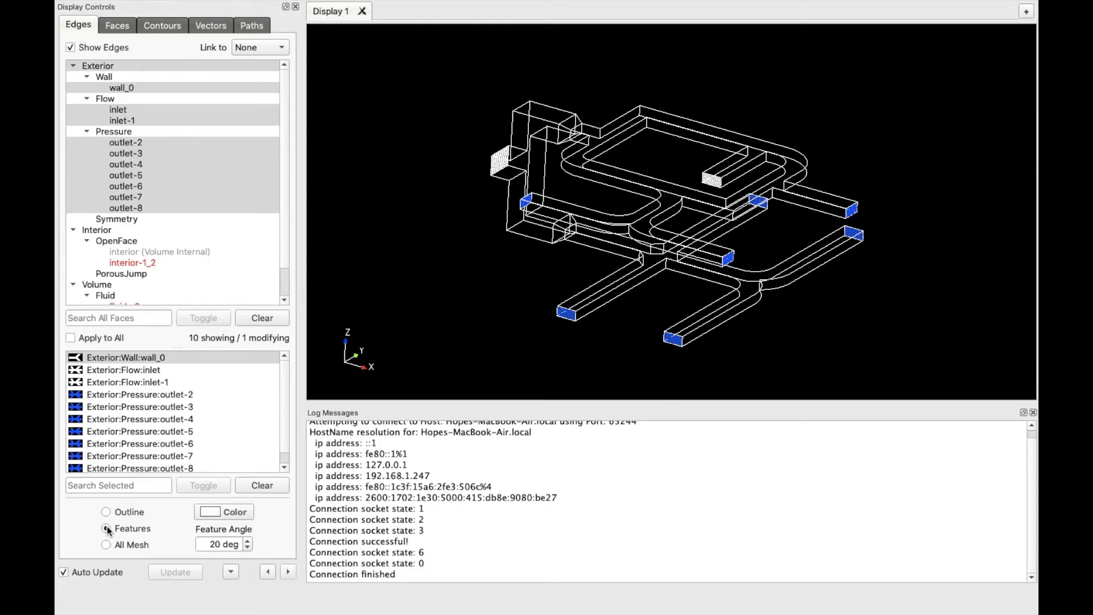
left_click(262, 486)
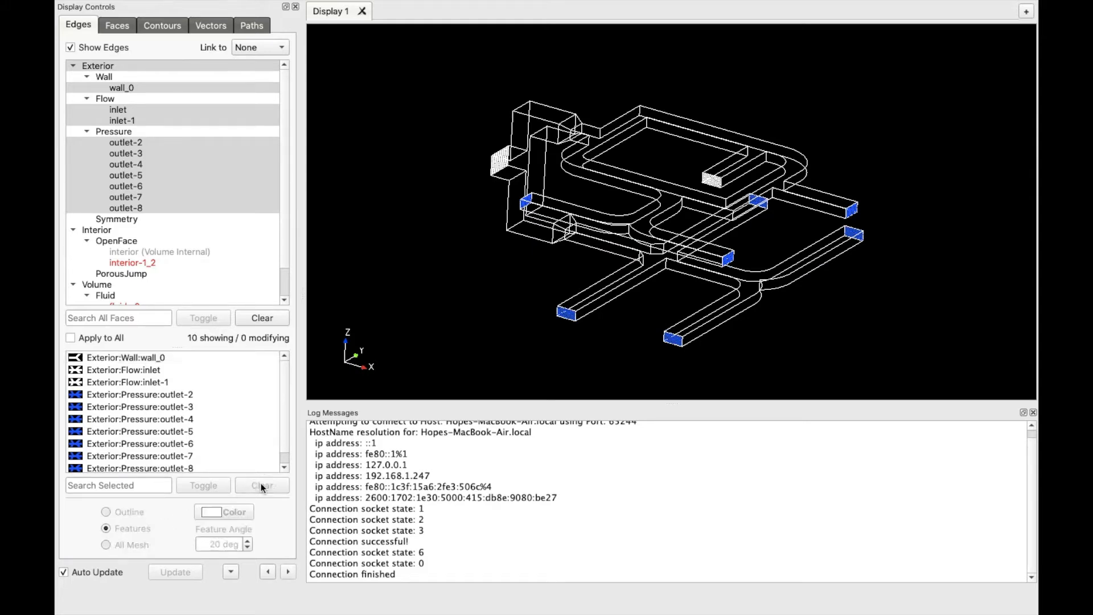
left_click(147, 370)
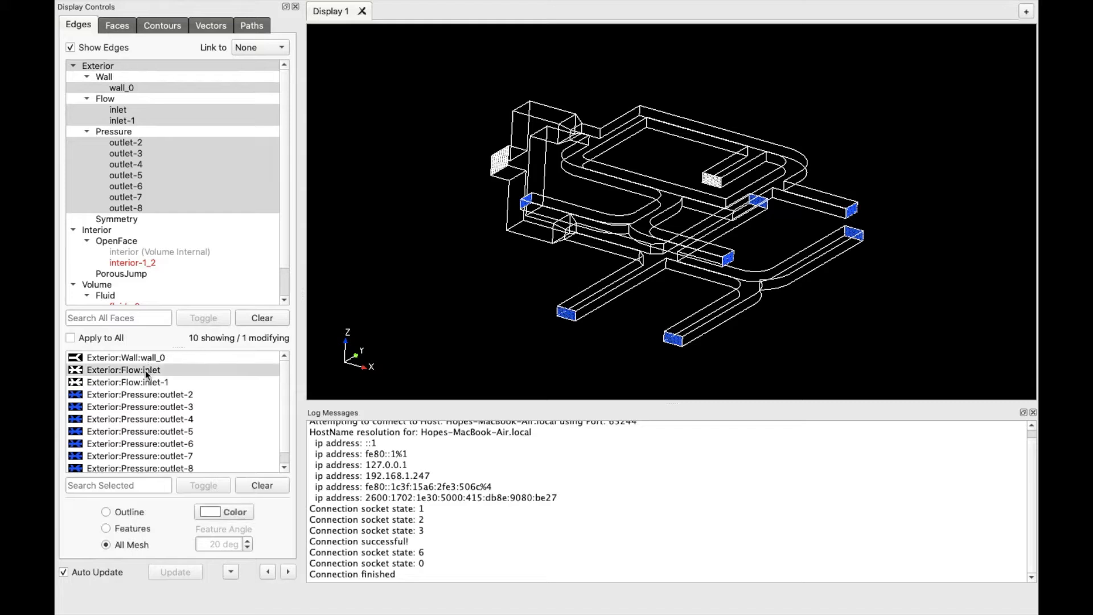
left_click(250, 511)
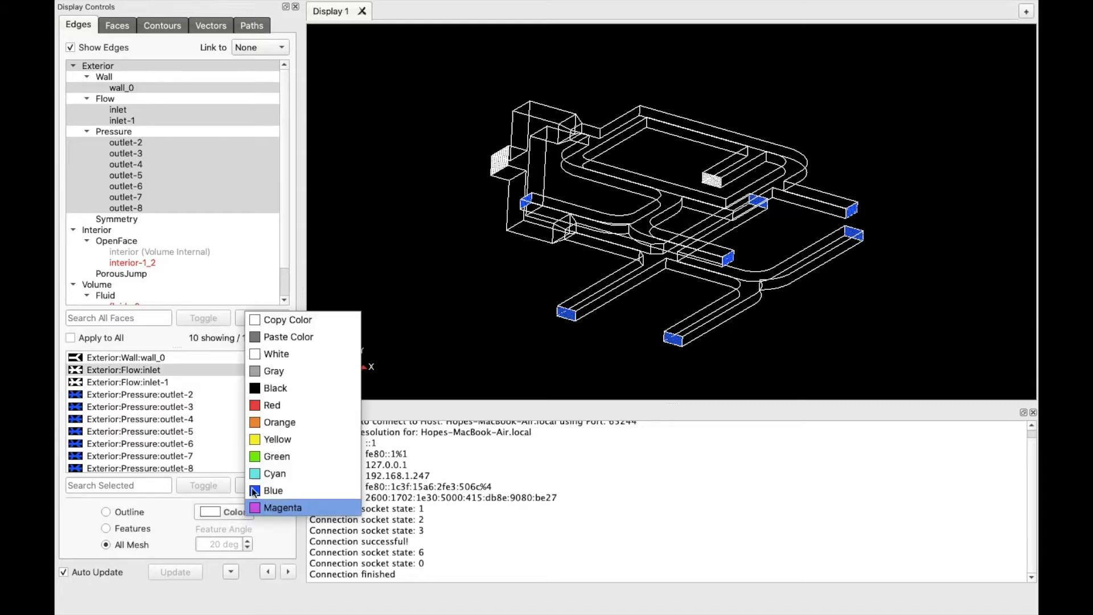
left_click(261, 405)
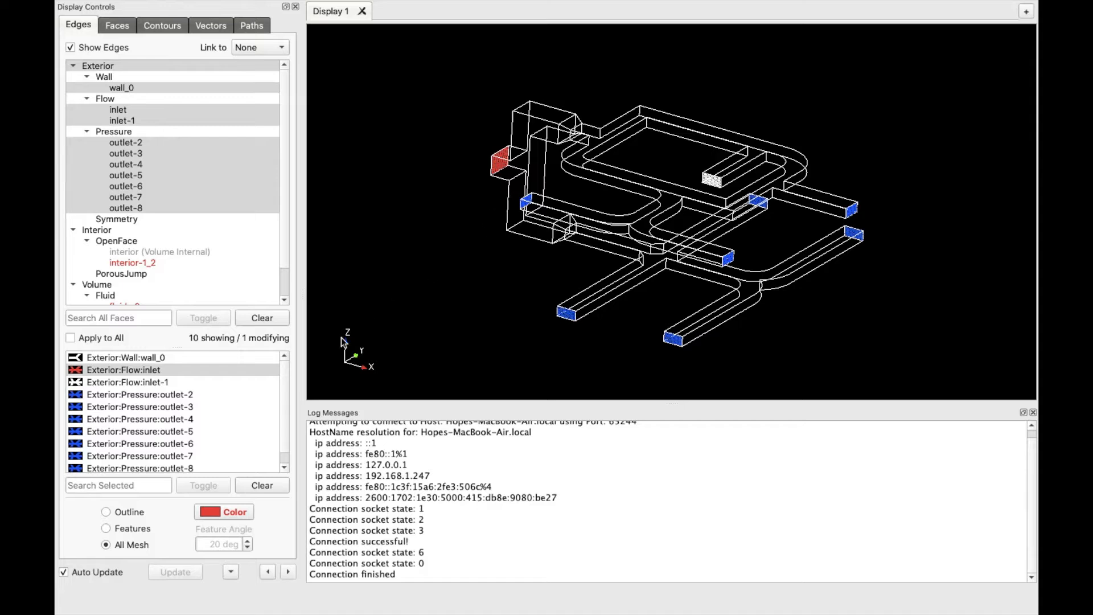
Select all faces with the same properties and tick Apply to All
right_click(204, 394)
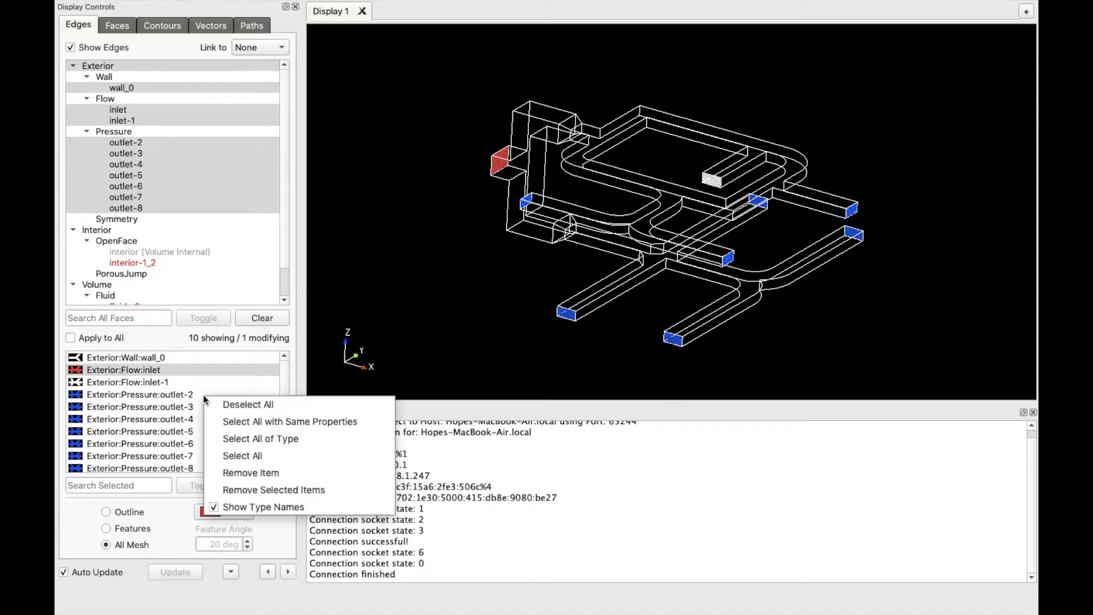
left_click(308, 421)
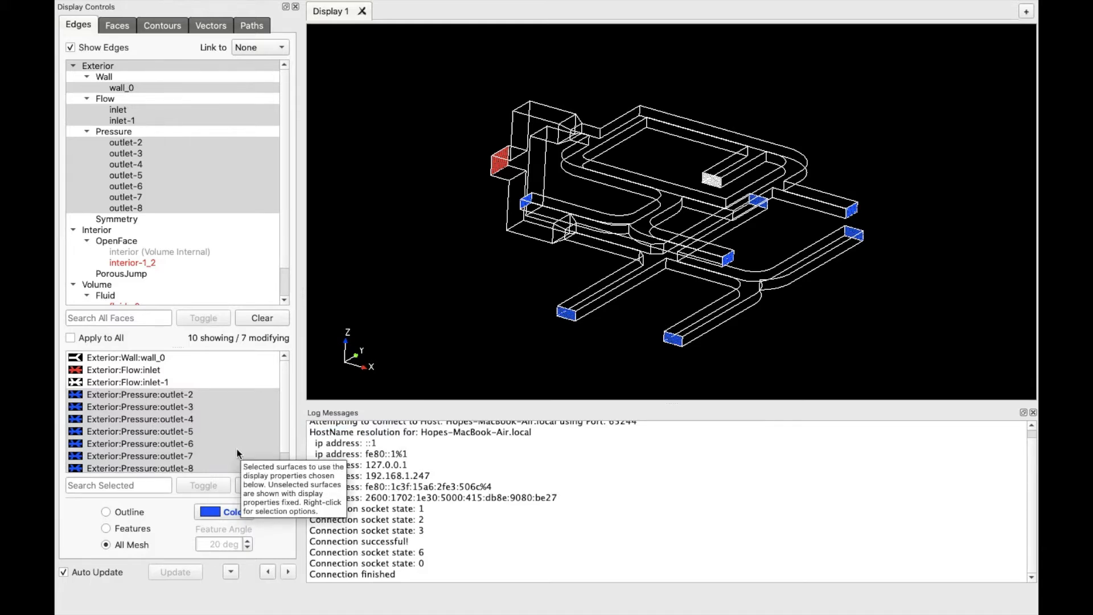
left_click(70, 338)
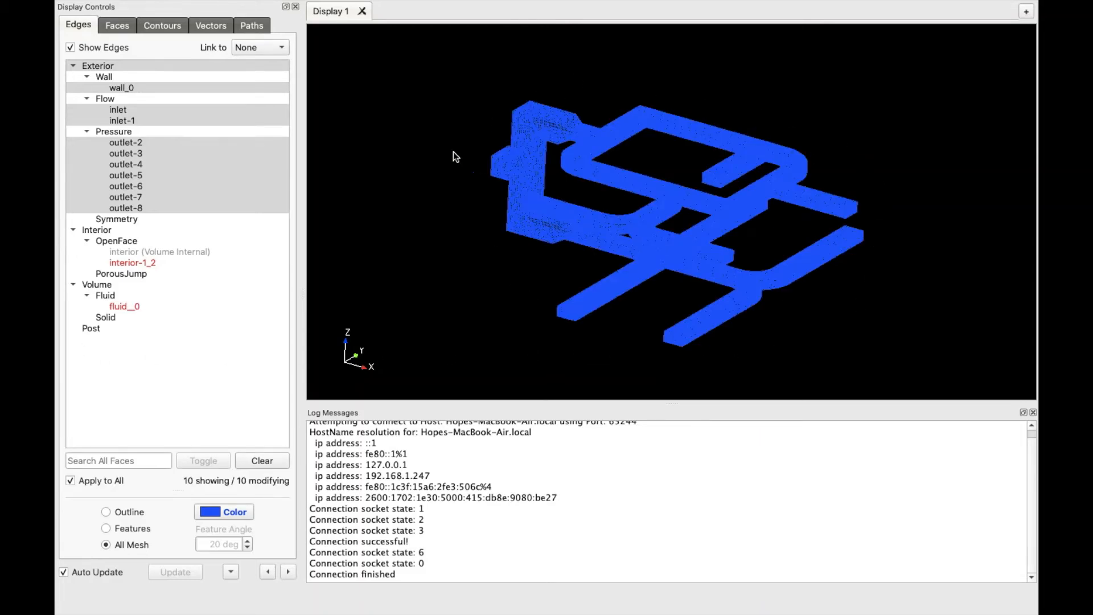
Show only wall_0, drawn as white feature edges
mouse_move(646, 2)
left_click(152, 66)
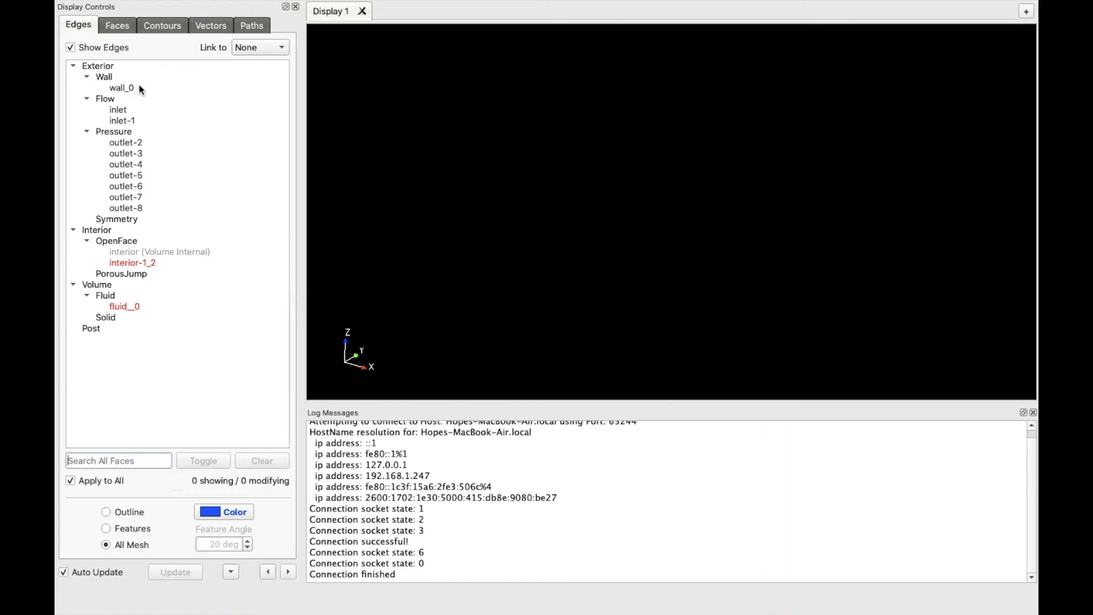
left_click(139, 85)
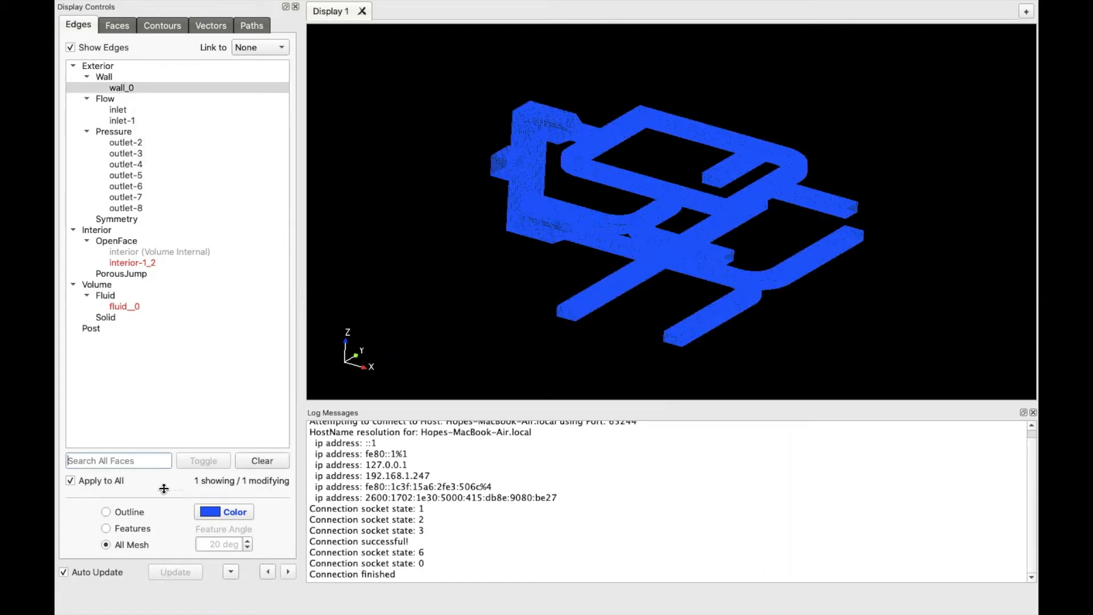
left_click(107, 527)
left_click(224, 510)
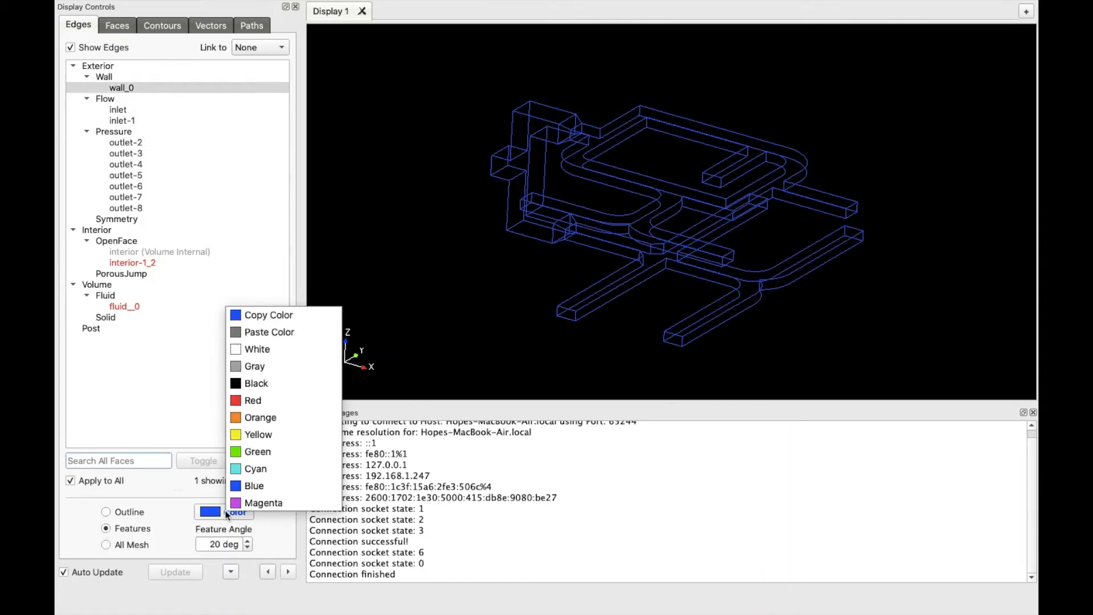
left_click(265, 346)
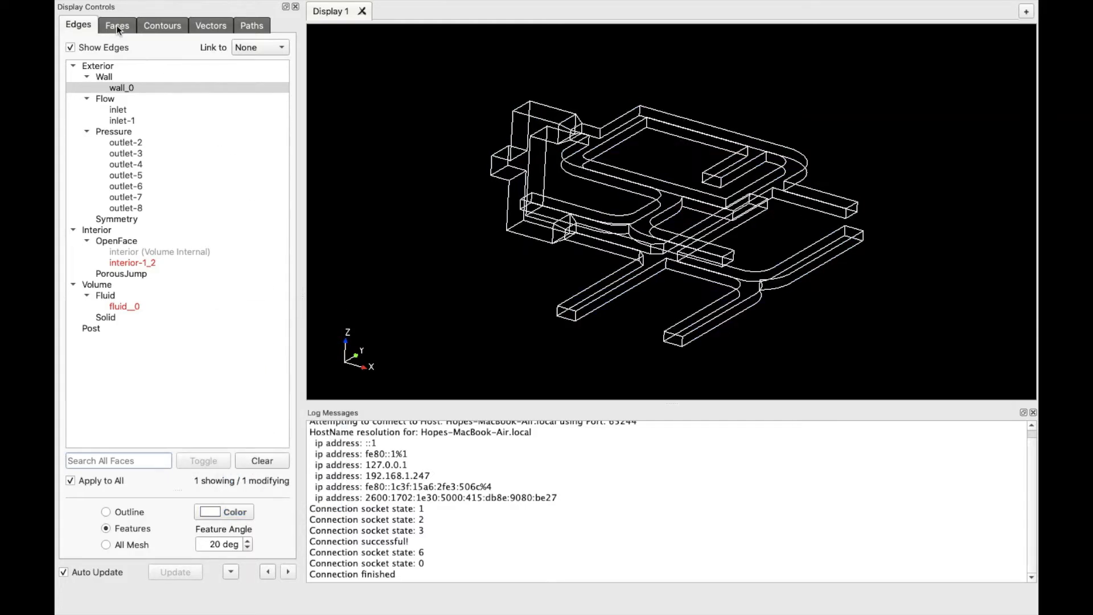
Switch to the face settings and draw all exterior surfaces as solid faces
left_click(118, 27)
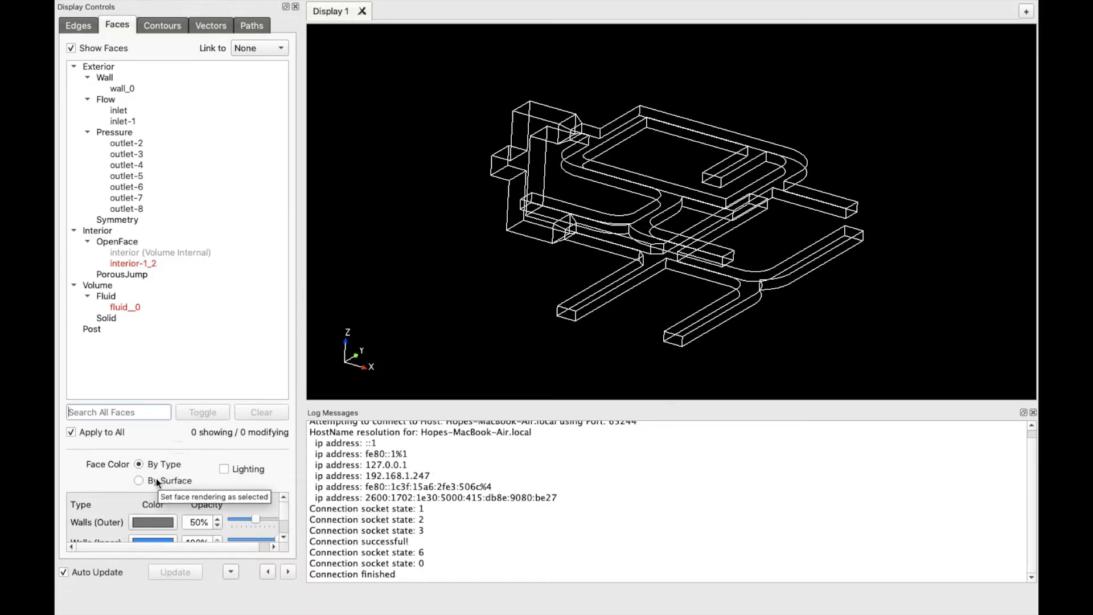
left_click(113, 69)
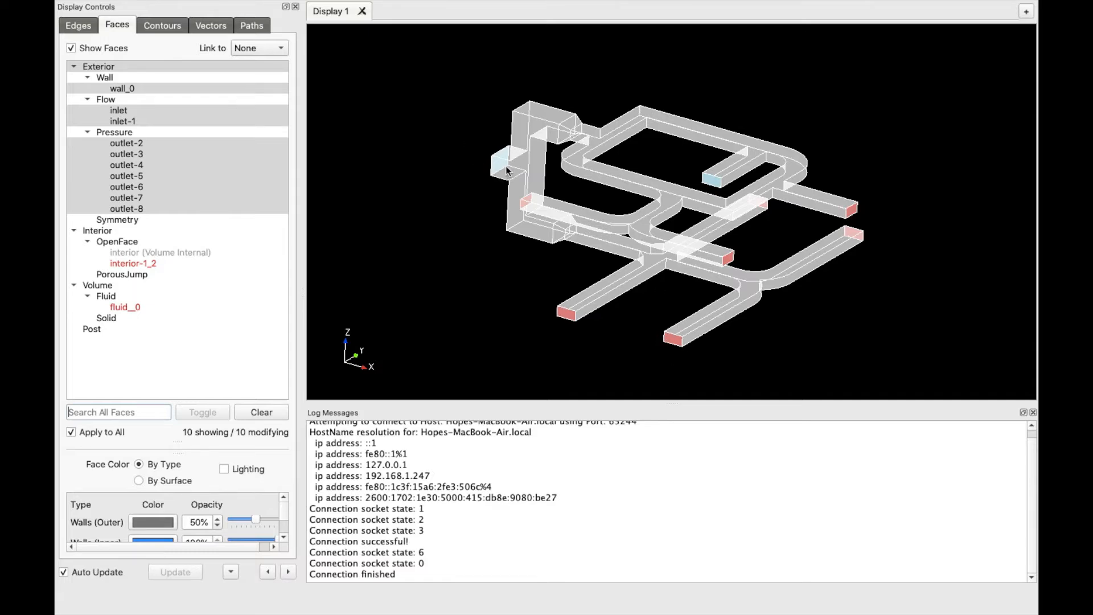
scroll(507, 171, "up", 5)
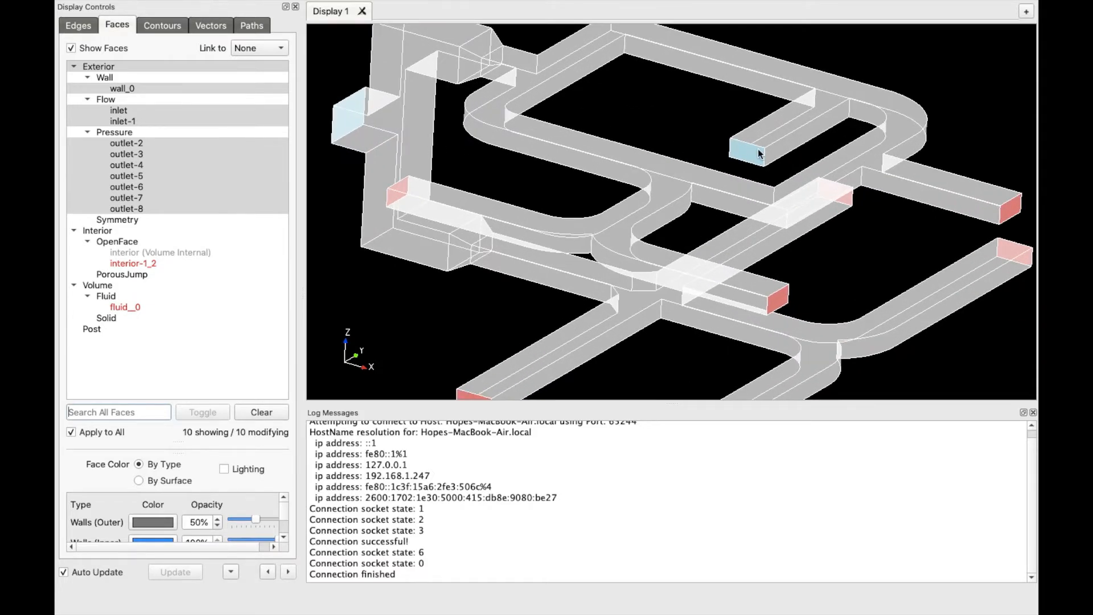
scroll(760, 153, "up", 3)
scroll(613, 280, "down", 3)
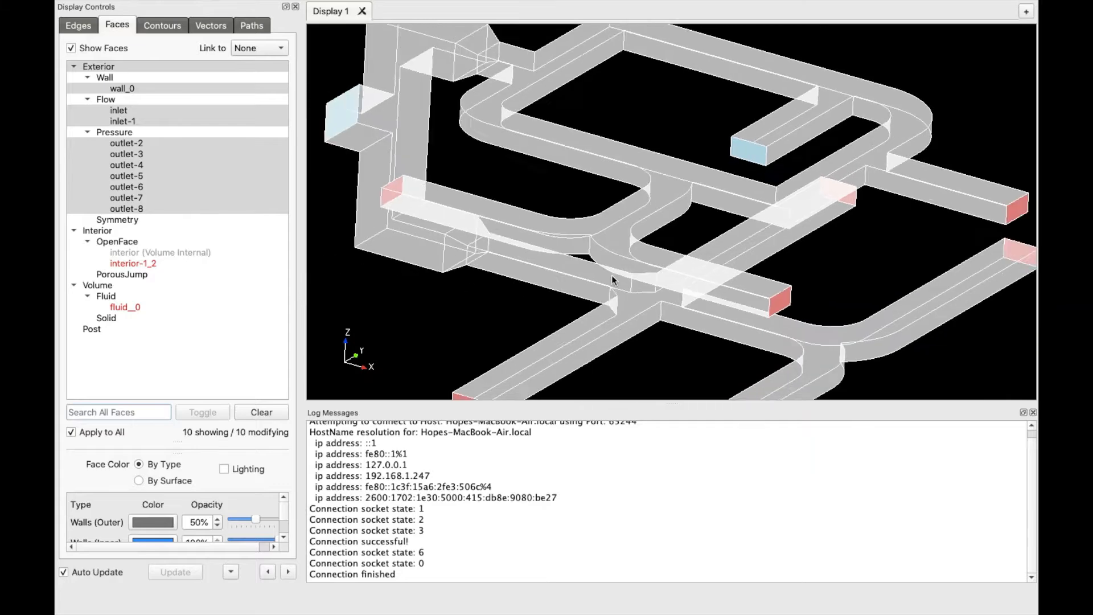
scroll(607, 247, "down", 2)
scroll(607, 248, "down", 4)
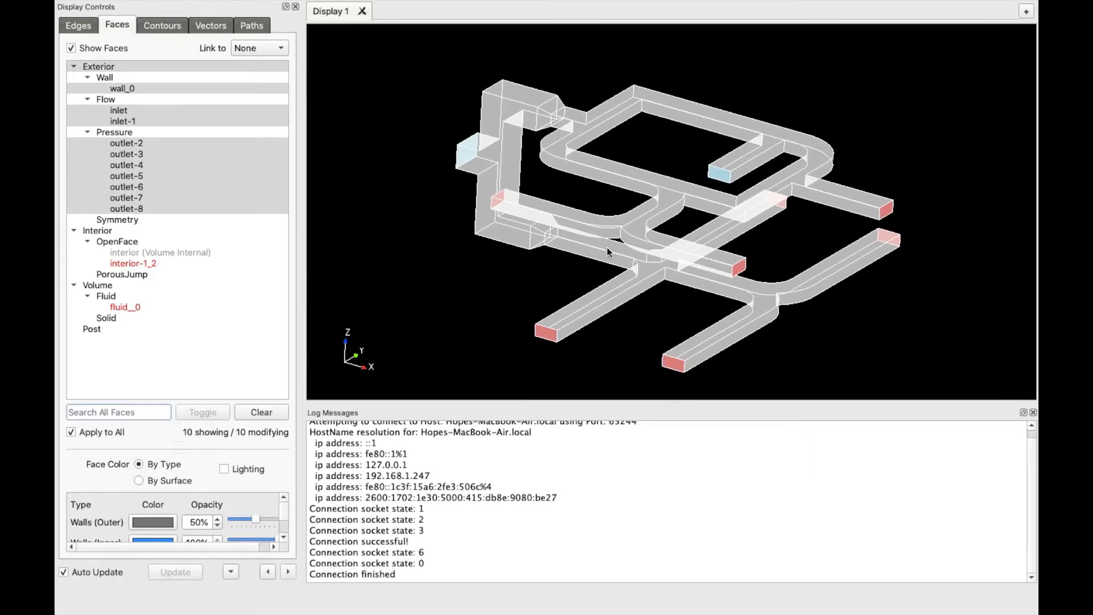
scroll(200, 510, "down", 4)
scroll(201, 511, "up", 1)
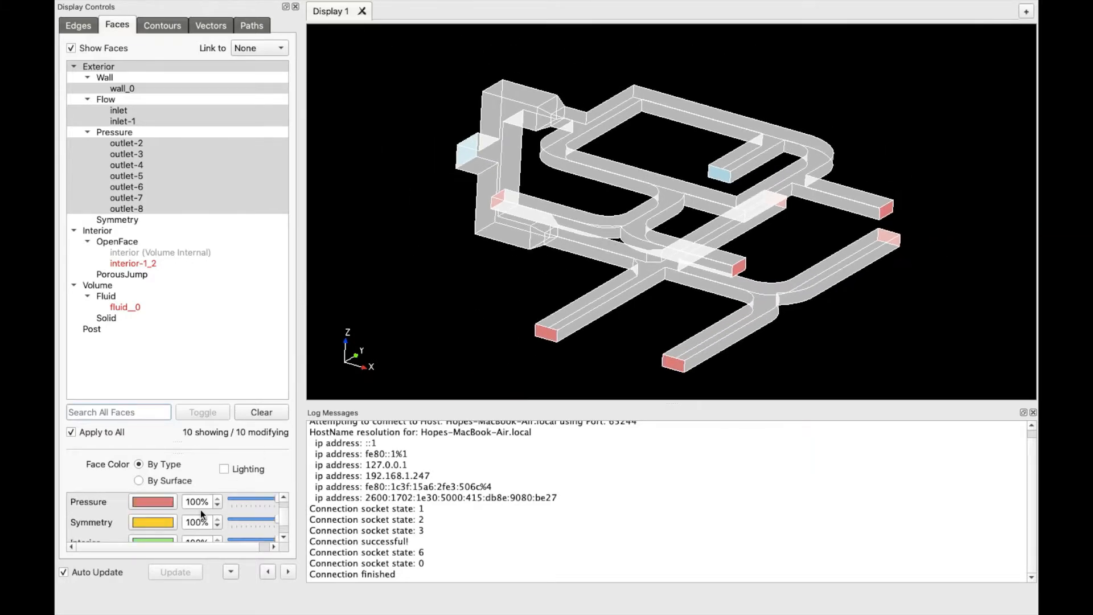
scroll(200, 511, "up", 3)
Keep 100% opacity with lighting off and set Face Color to By Surface
mouse_move(256, 520)
left_mouse_down()
mouse_move(271, 523)
mouse_move(233, 521)
mouse_move(257, 523)
left_mouse_up()
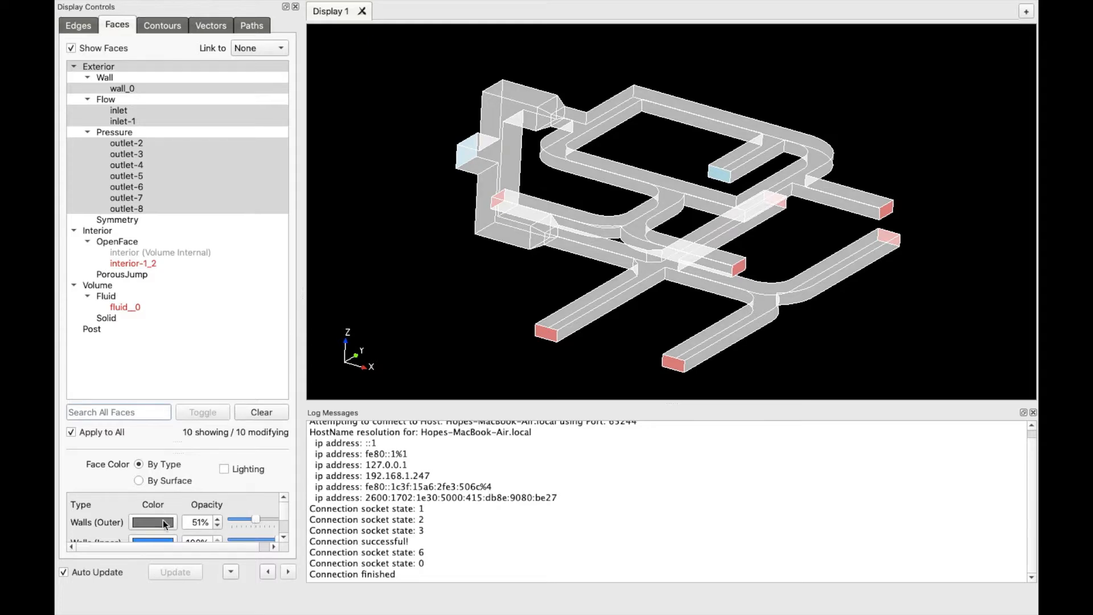
left_click(143, 520)
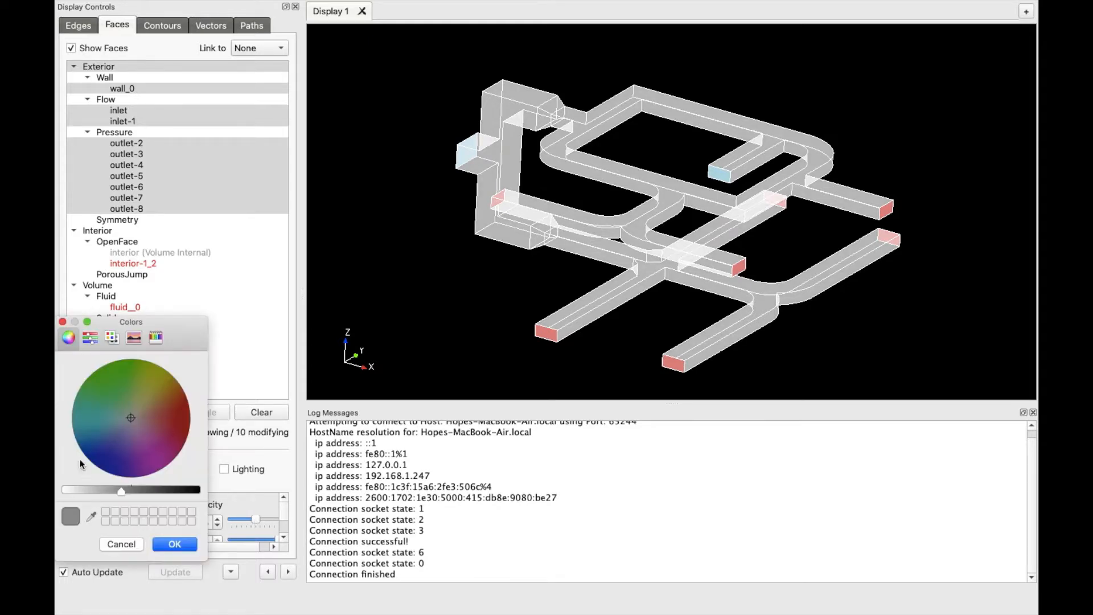
left_click(174, 545)
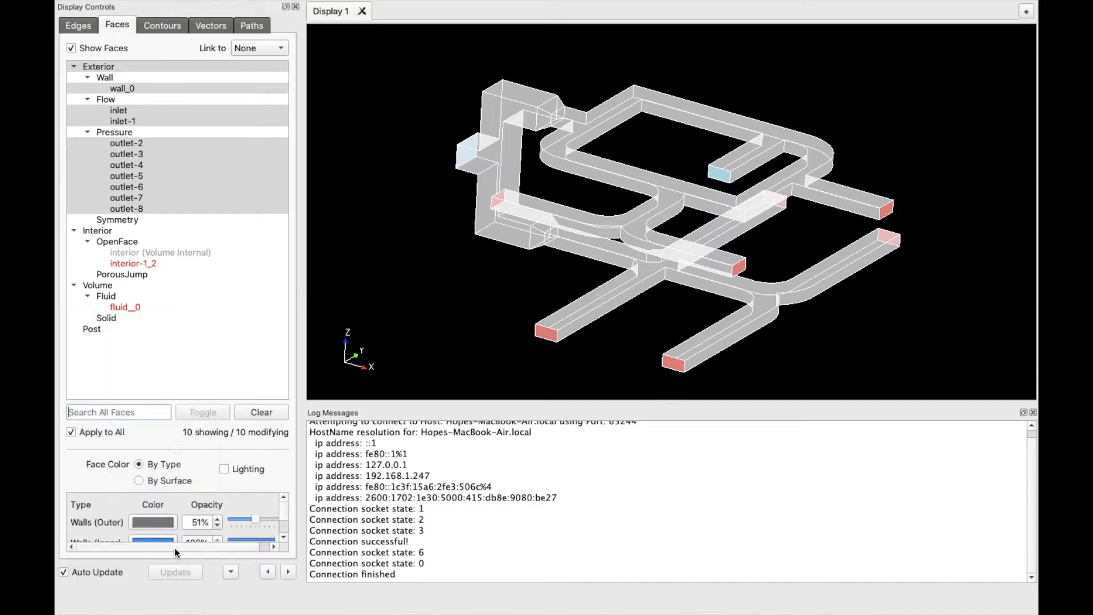
left_click(224, 469)
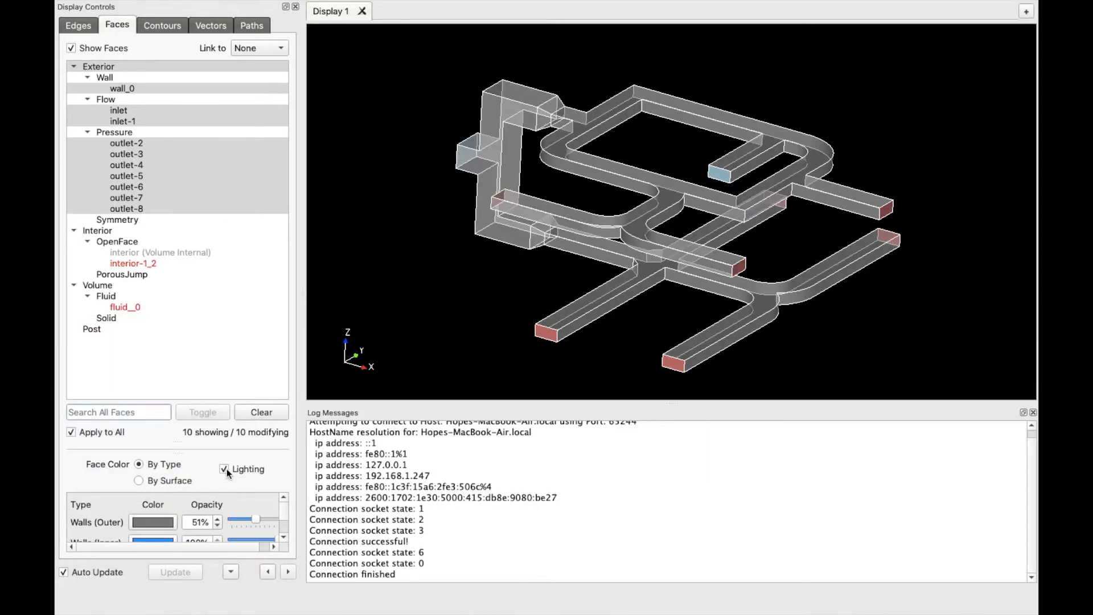
left_click(225, 469)
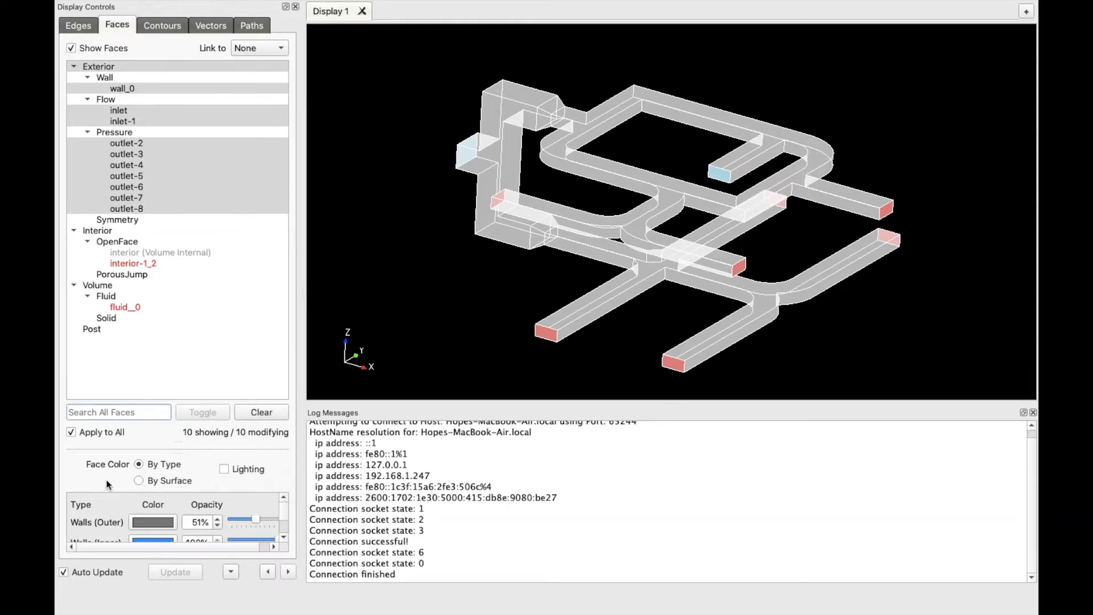
left_click(139, 481)
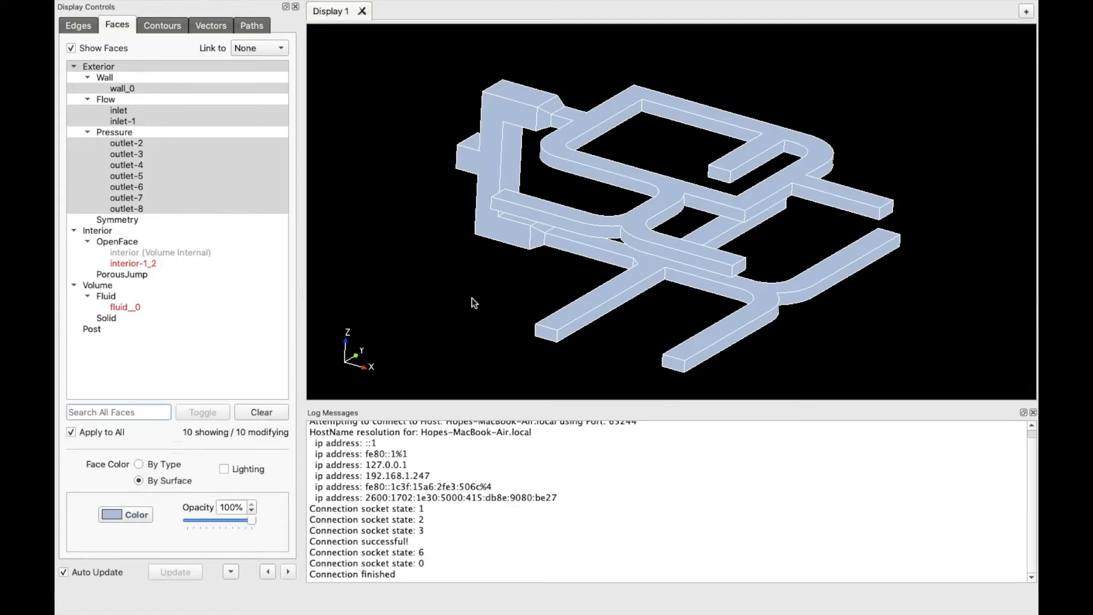
Untick Apply to All, select only outlet-2 and colour its face red
left_click(70, 431)
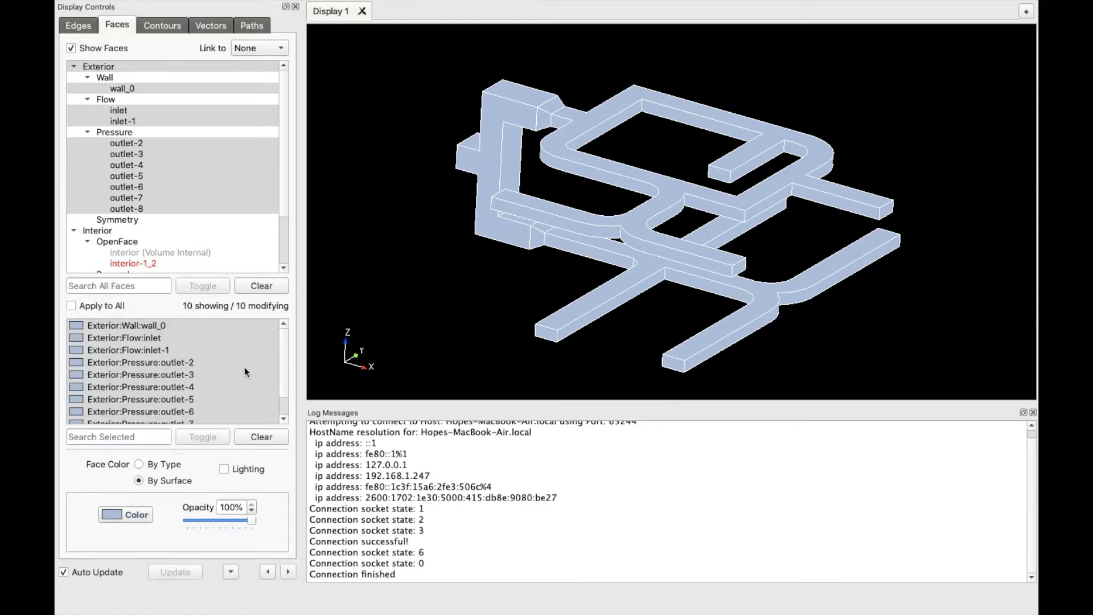
left_click(128, 365)
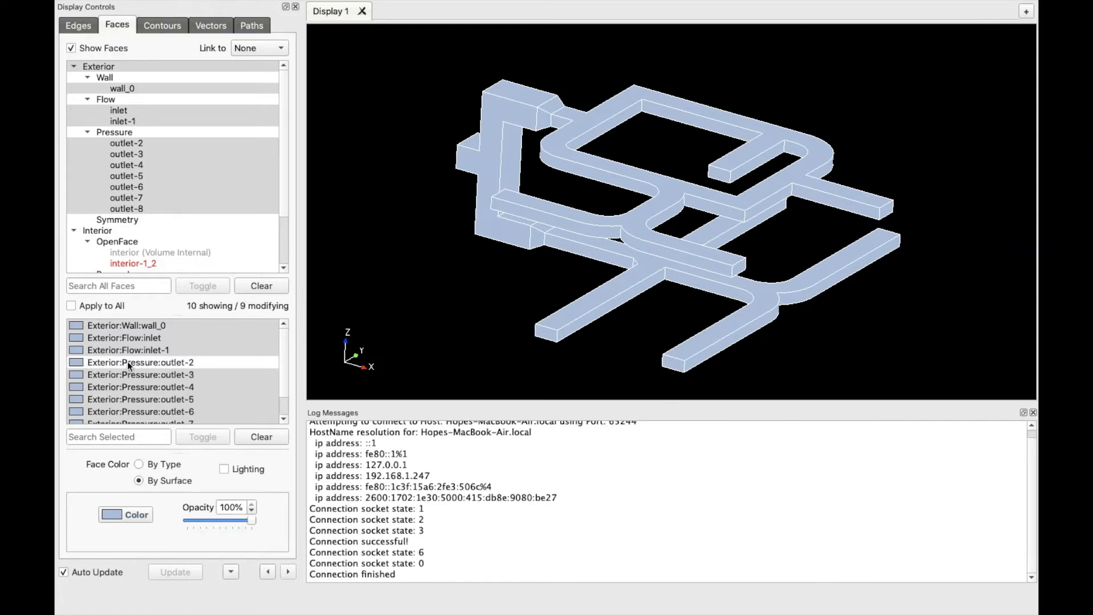
left_click(129, 364)
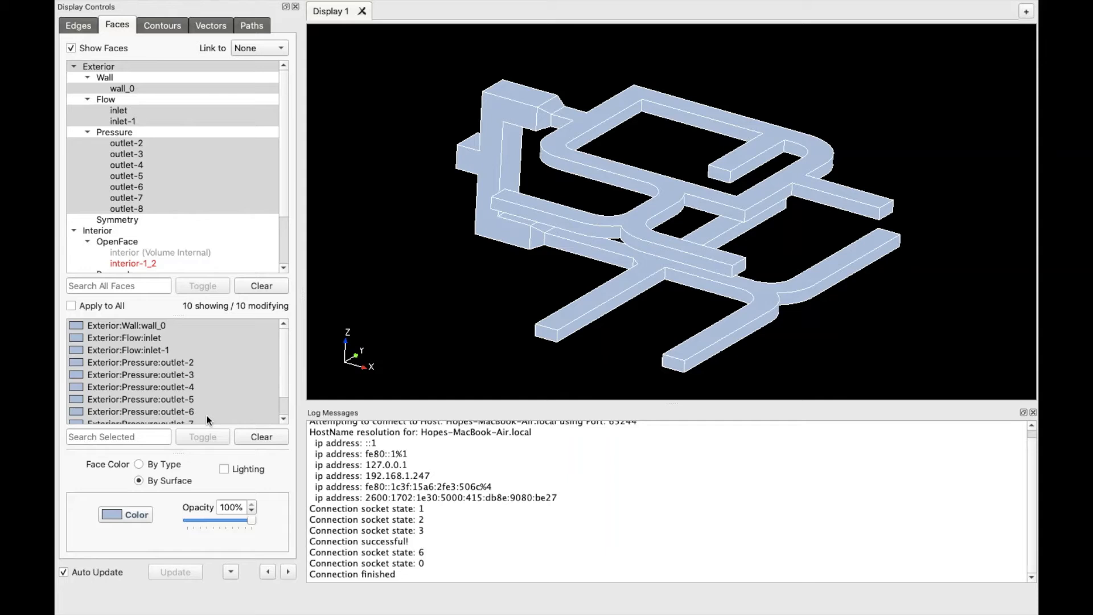
left_click(274, 441)
left_click(177, 362)
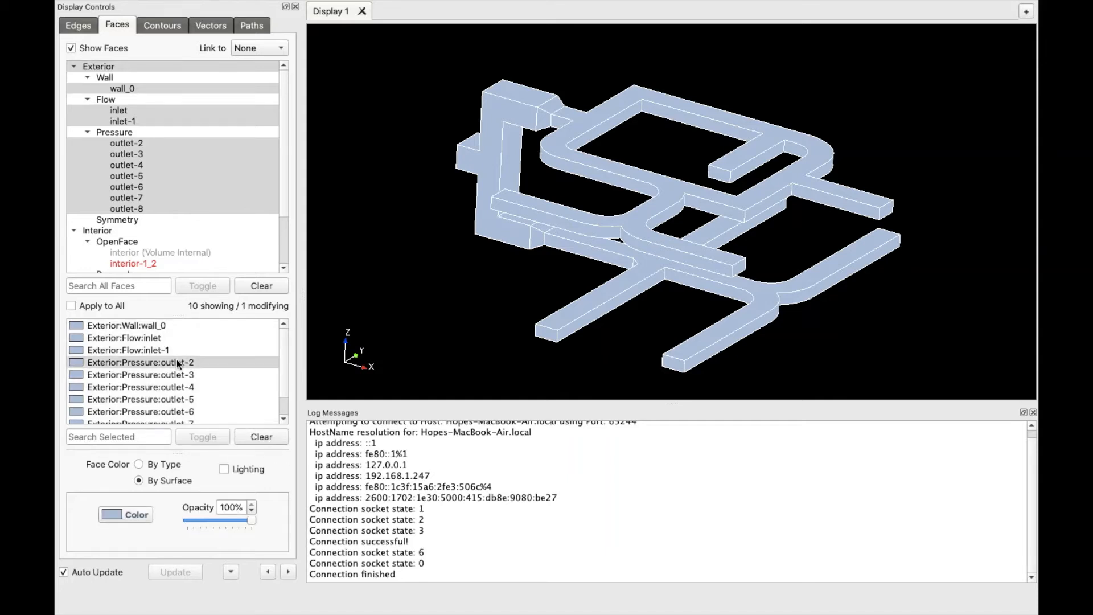
left_click(145, 516)
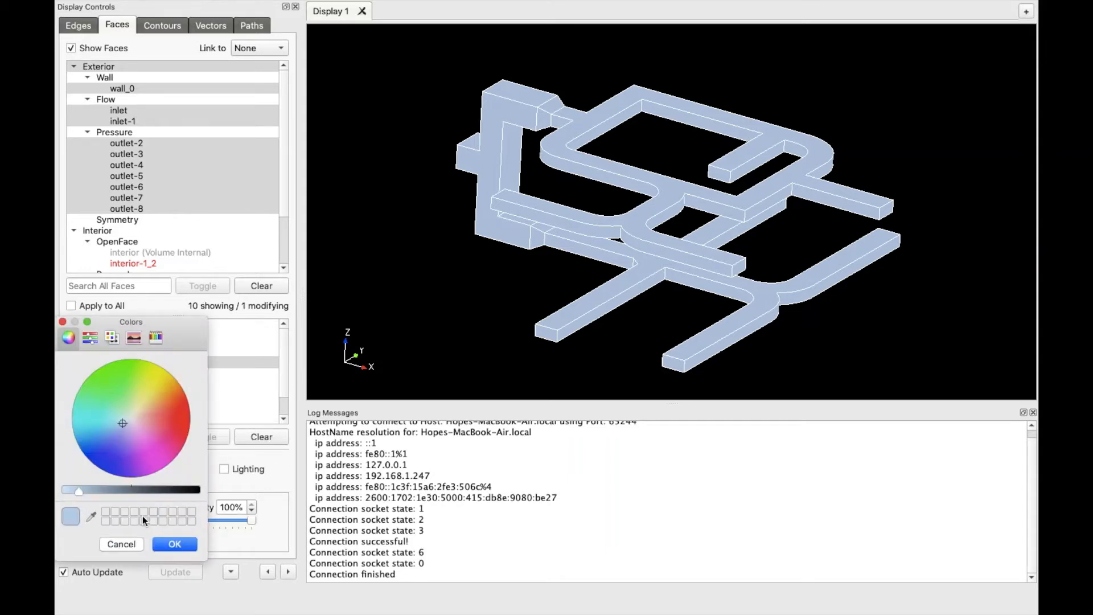
left_click(180, 420)
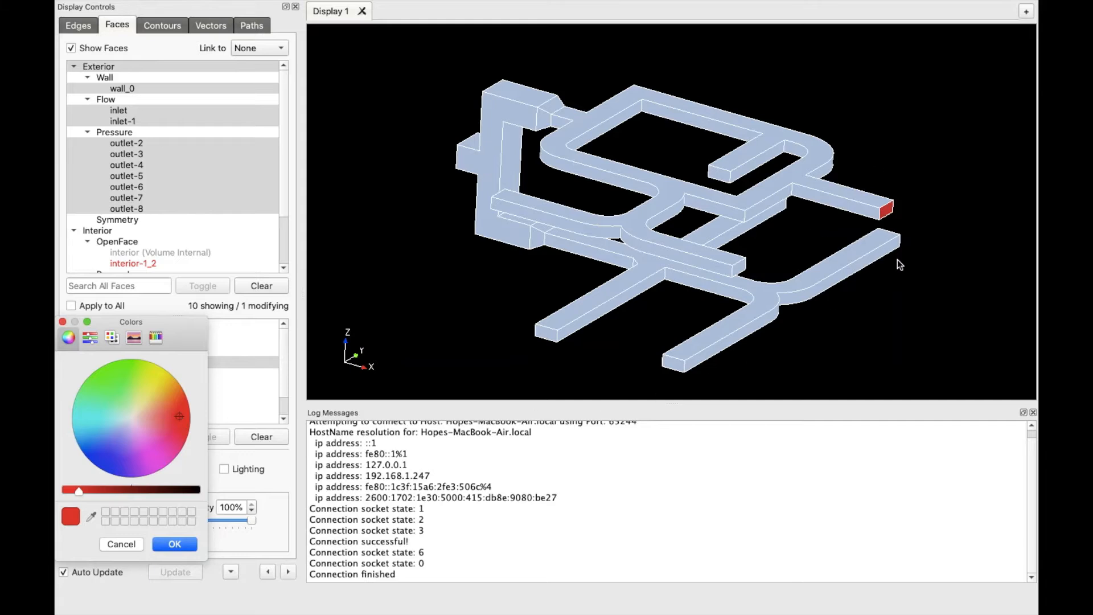
left_click(170, 545)
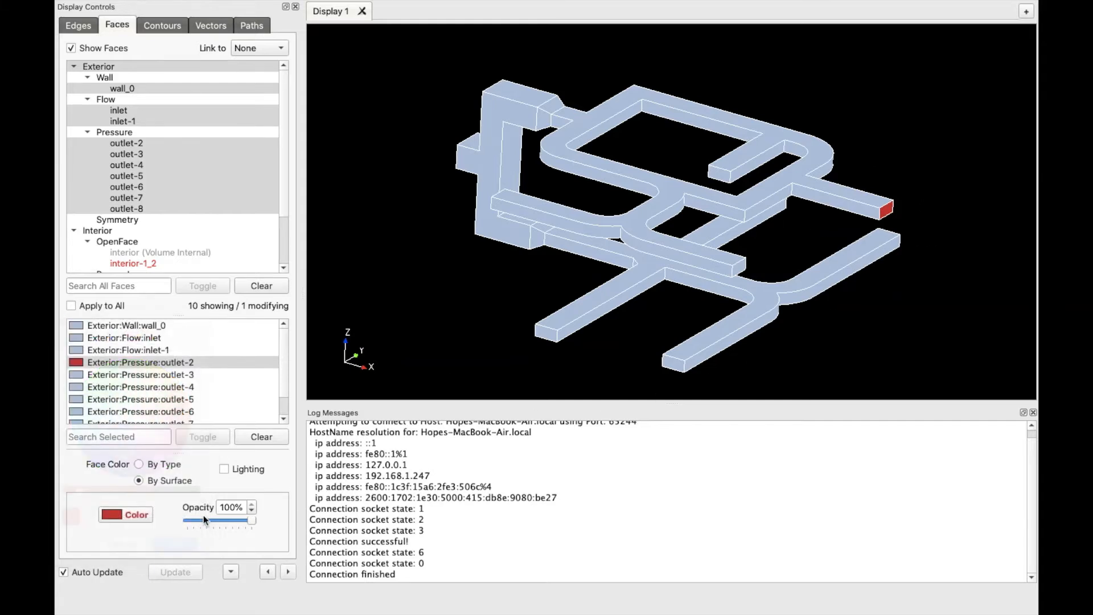
Toggle the outlet's shading, adjust its opacity, and apply lighting to all faces
left_click(224, 472)
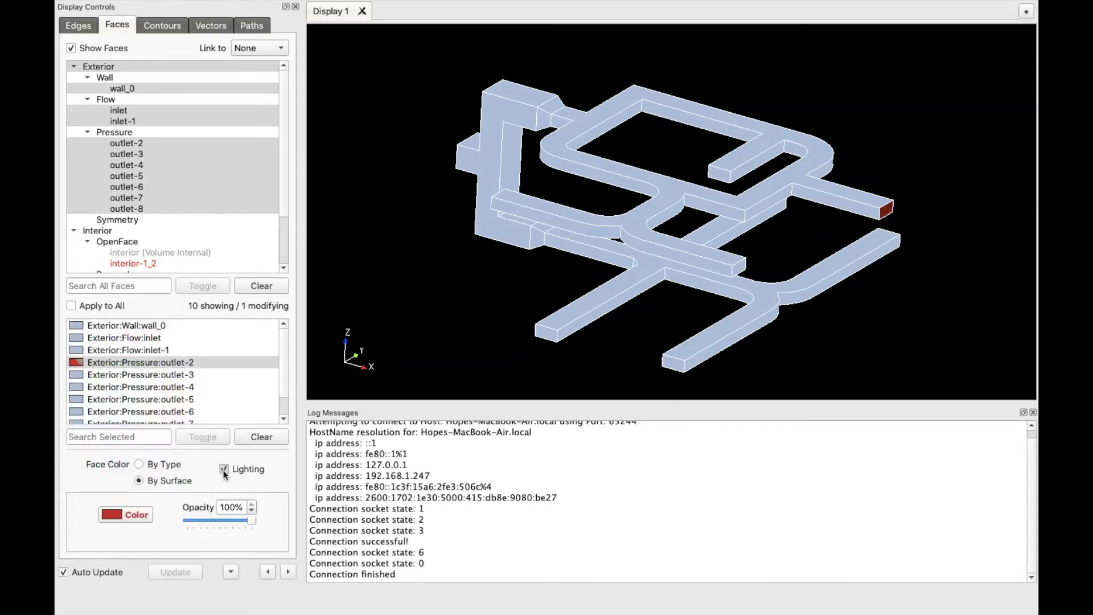
left_click(223, 469)
mouse_move(251, 521)
left_mouse_down()
mouse_move(157, 521)
mouse_move(268, 526)
left_mouse_up()
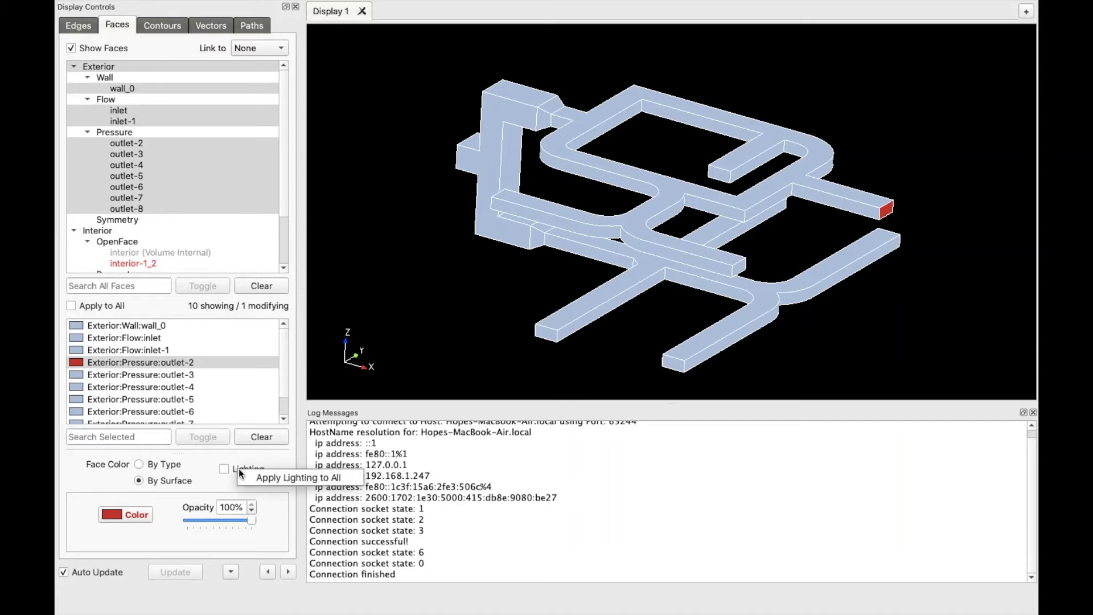
left_click(293, 477)
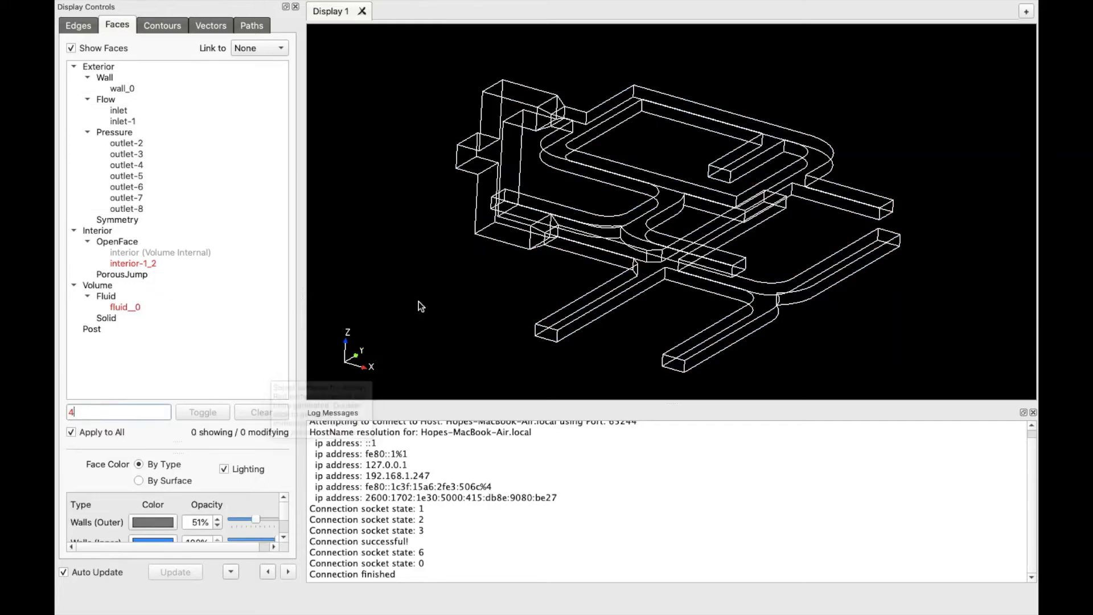
Initialize path lines seeded from the Flow inlets with evenly distributed seeds
left_click(252, 26)
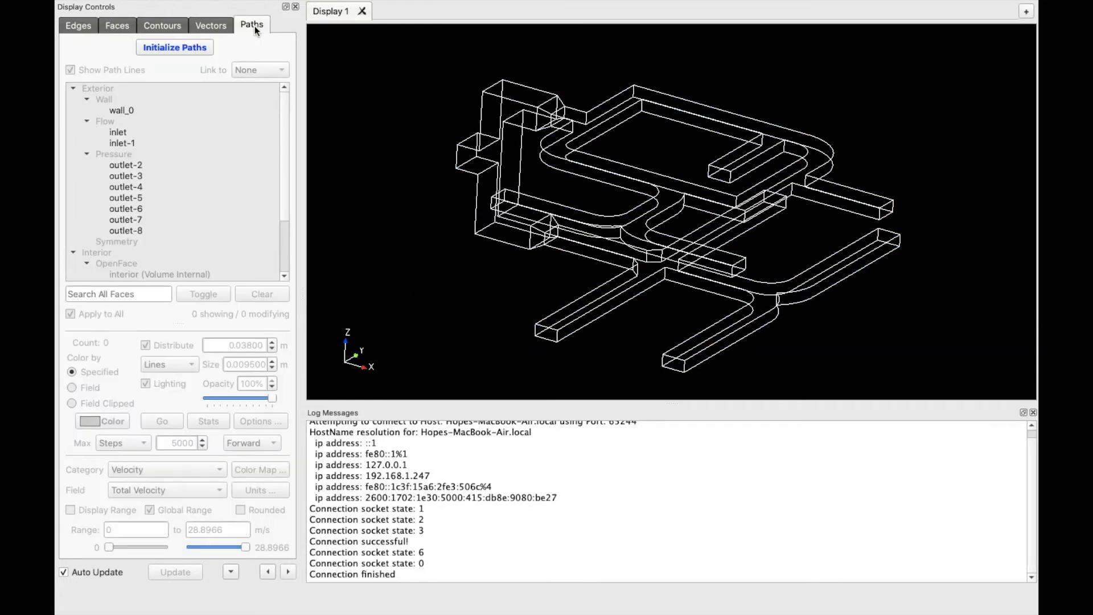
left_click(195, 49)
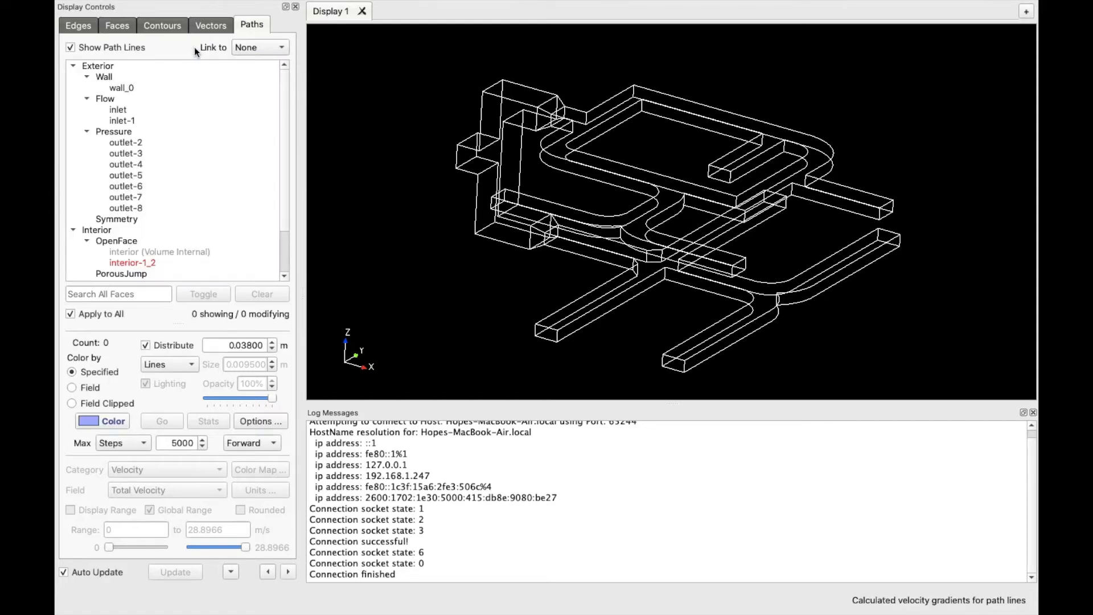
left_click(106, 100)
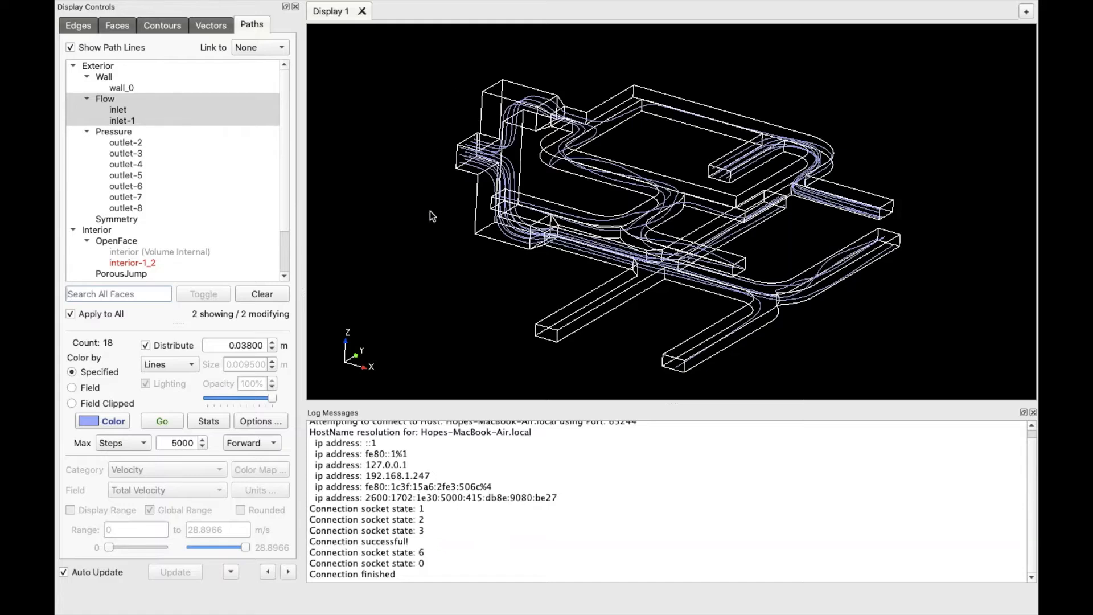
left_click(146, 346)
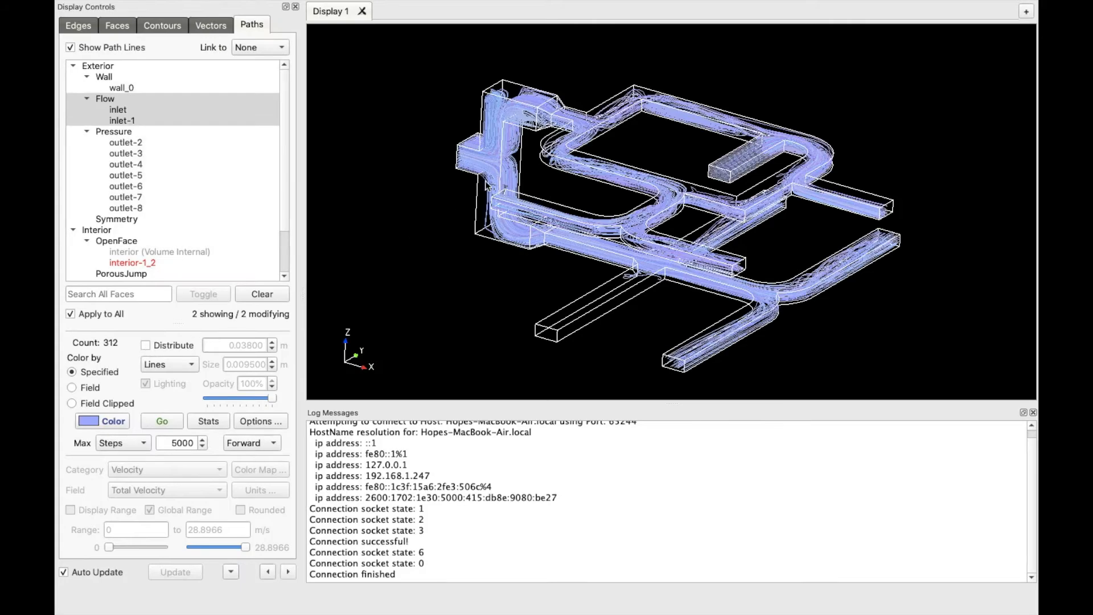
scroll(485, 180, "up", 10)
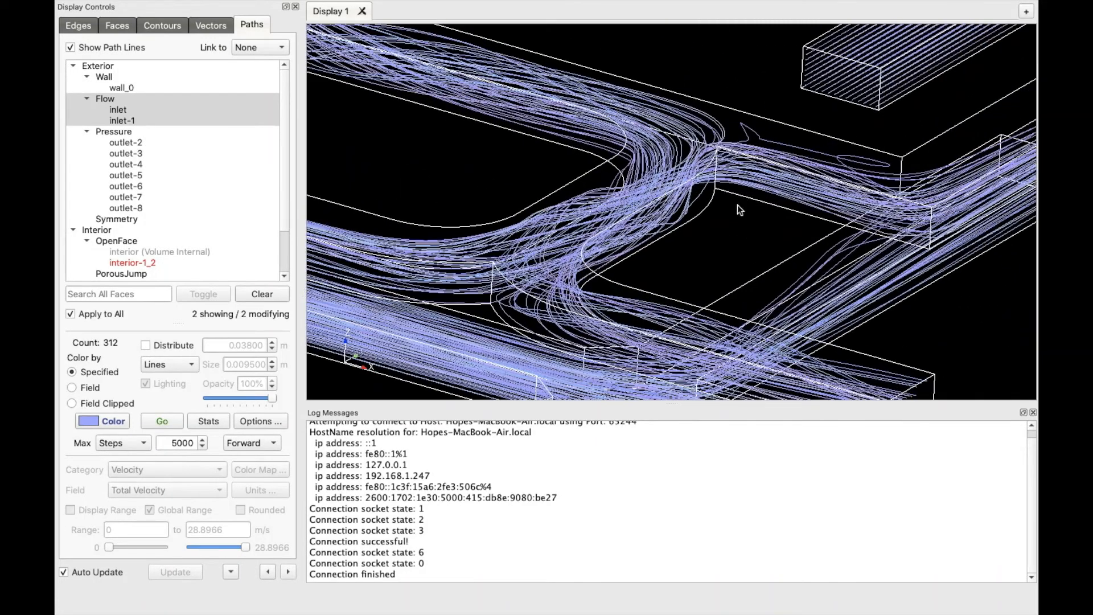
scroll(609, 231, "down", 10)
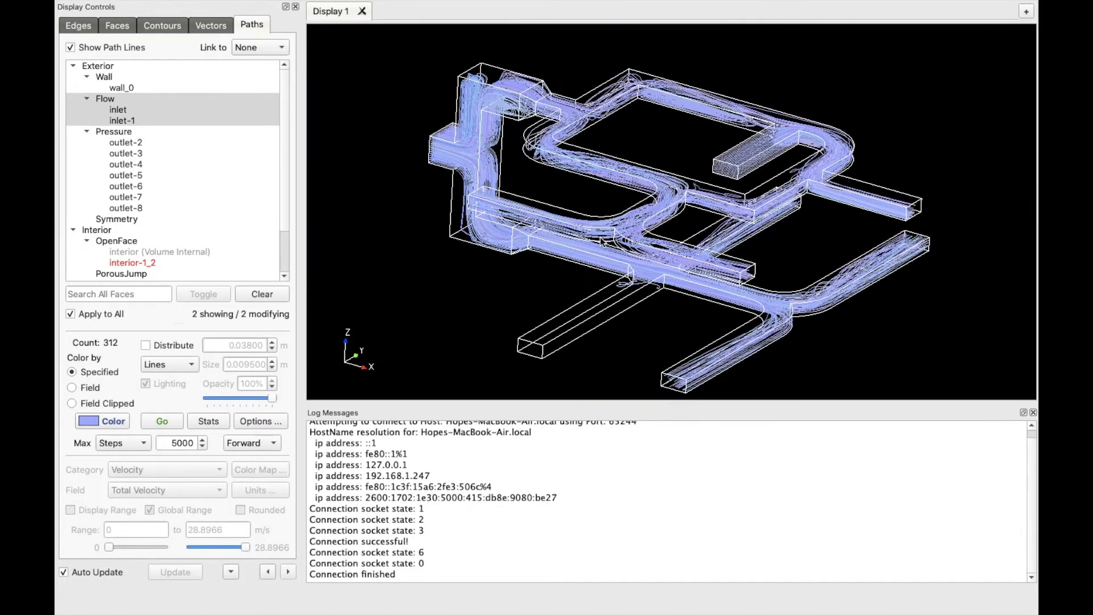
left_click(146, 346)
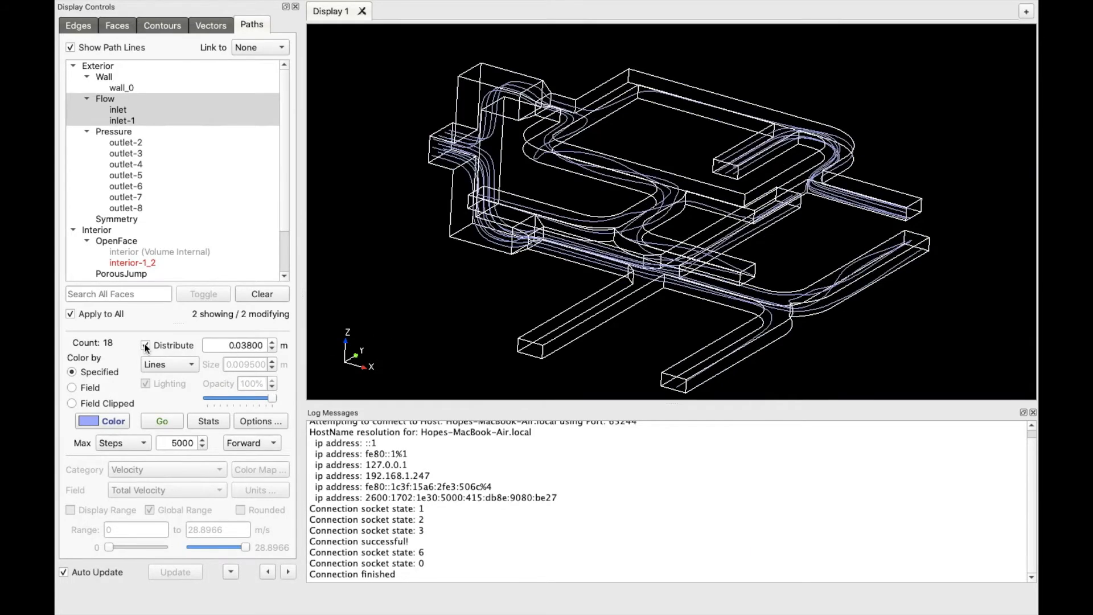
Set the seed spacing to 0.01508 m, producing 98 path lines
left_click(273, 343)
left_click(272, 344)
left_click(272, 349)
left_click(272, 349)
left_click(272, 349)
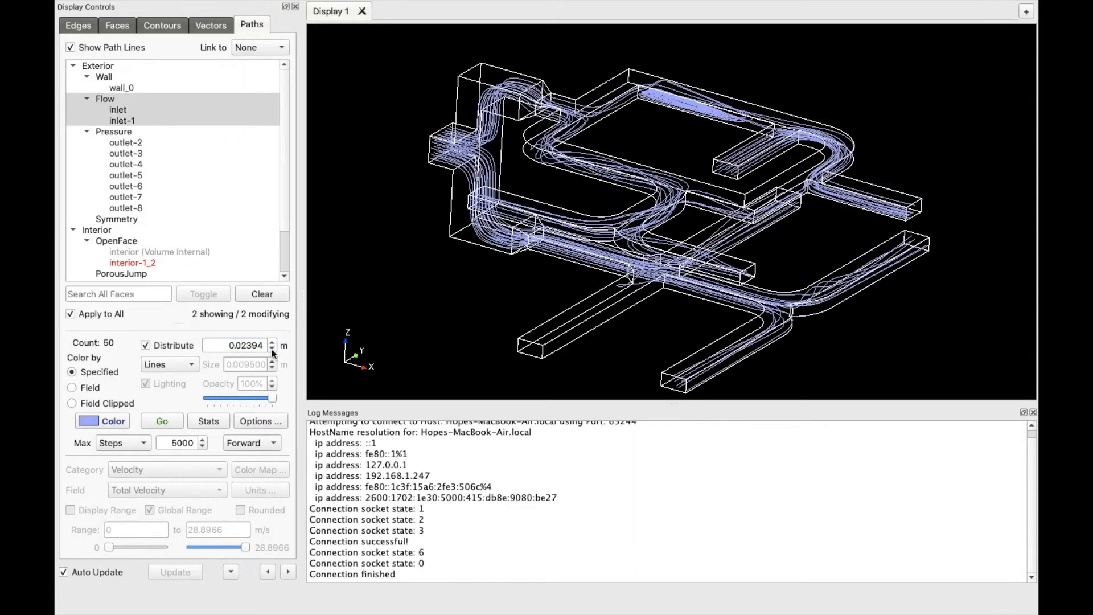
left_click(272, 350)
left_click(272, 349)
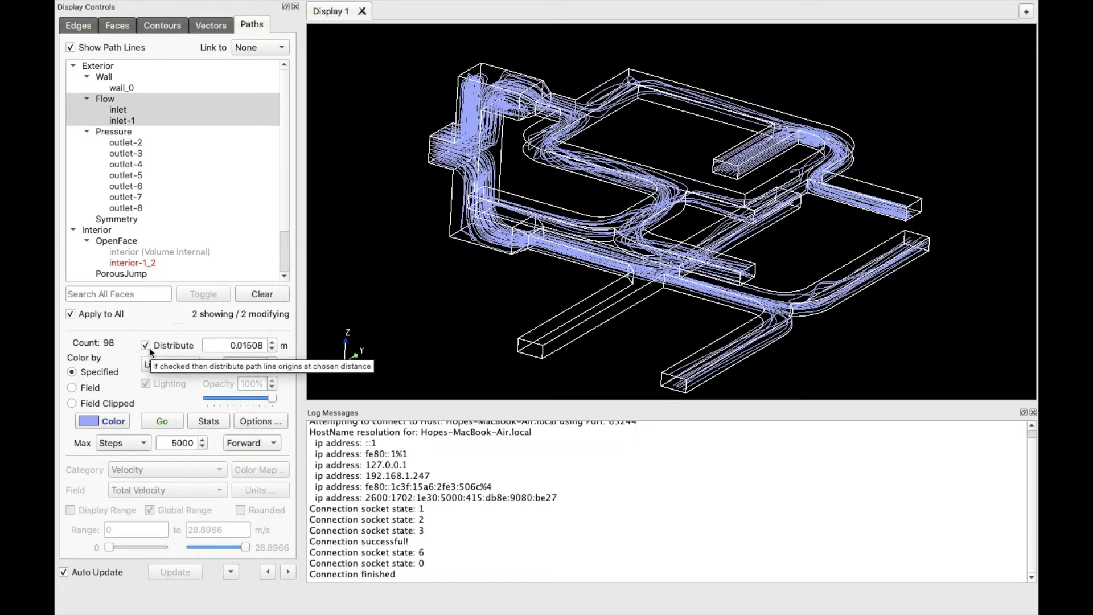
Draw the path lines as cylinders coloured by the velocity field and start their animation
left_click(71, 388)
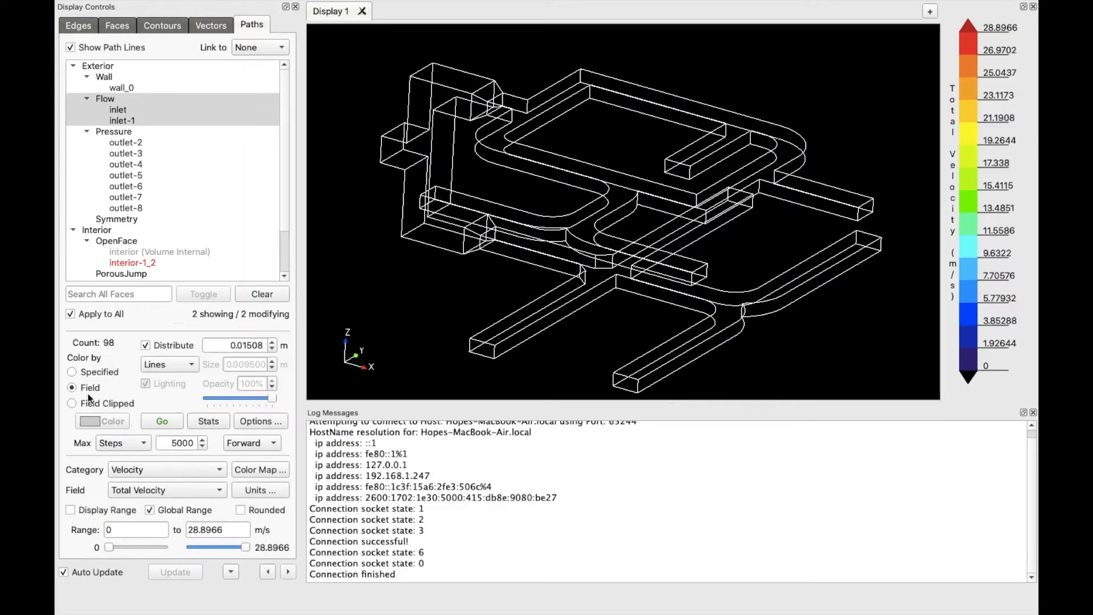
left_click(177, 363)
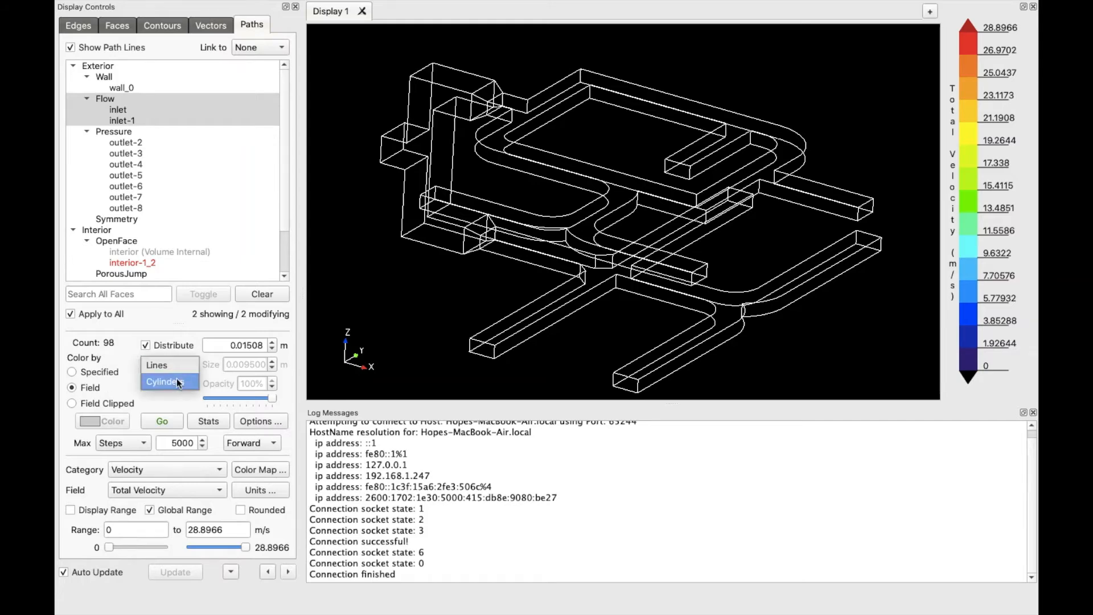
left_click(181, 383)
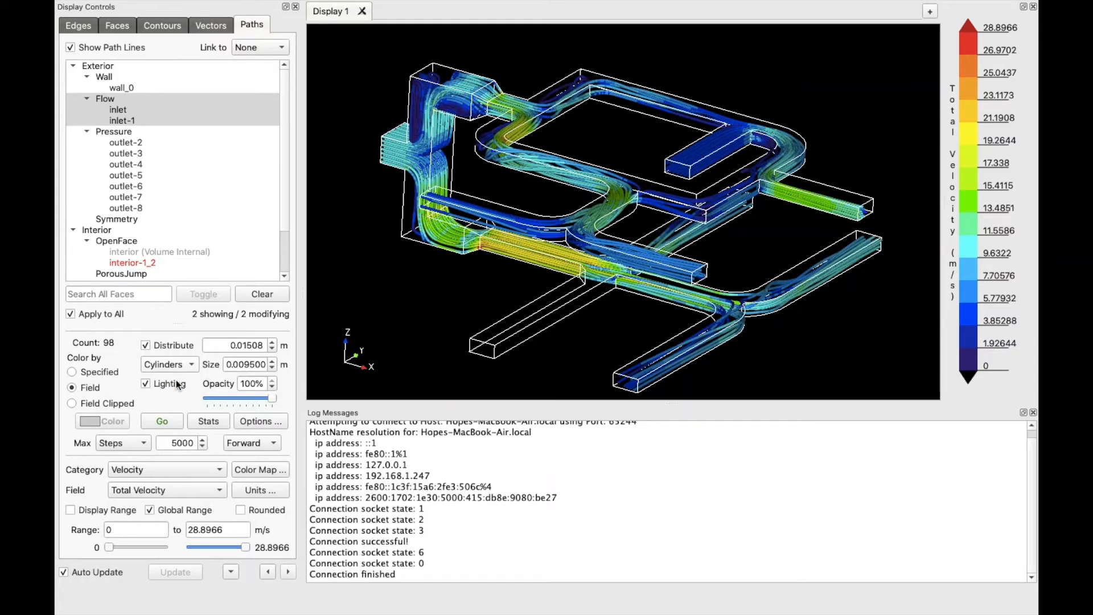
scroll(574, 262, "up", 5)
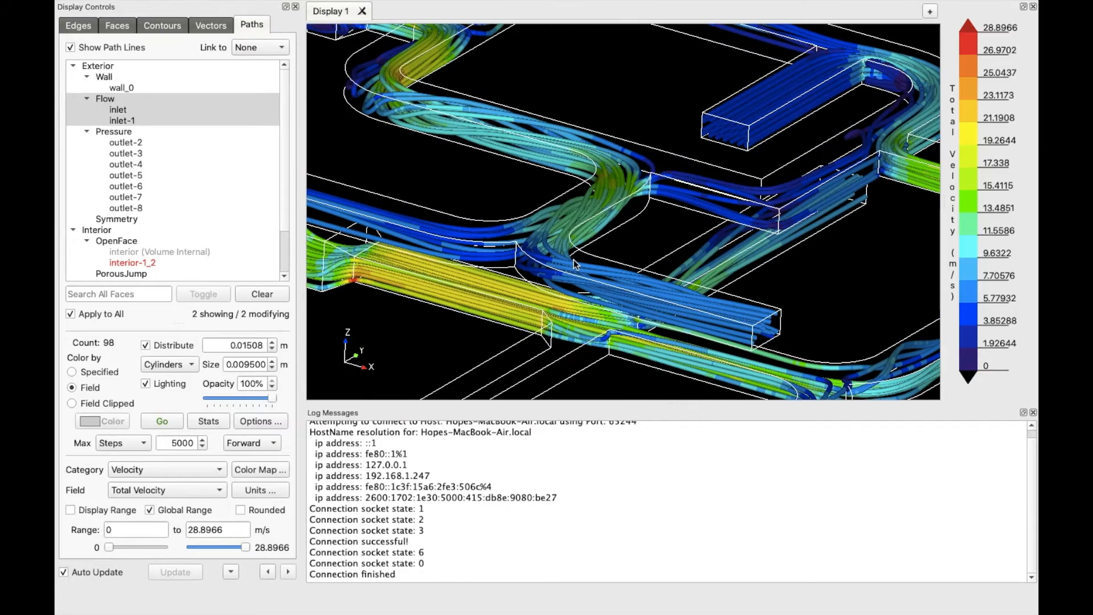
scroll(575, 264, "down", 5)
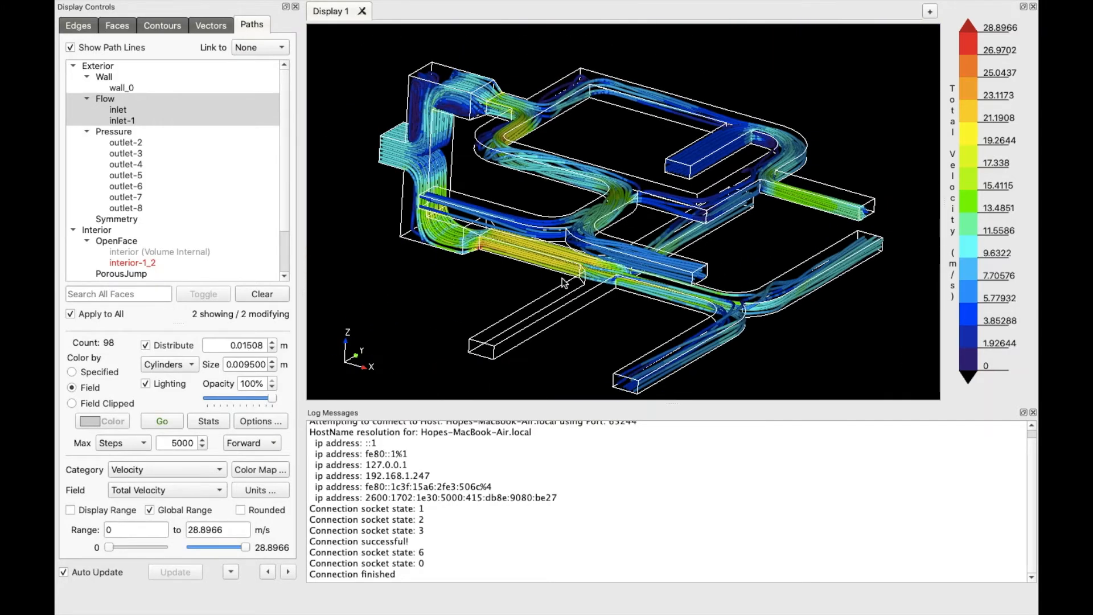
left_click(173, 422)
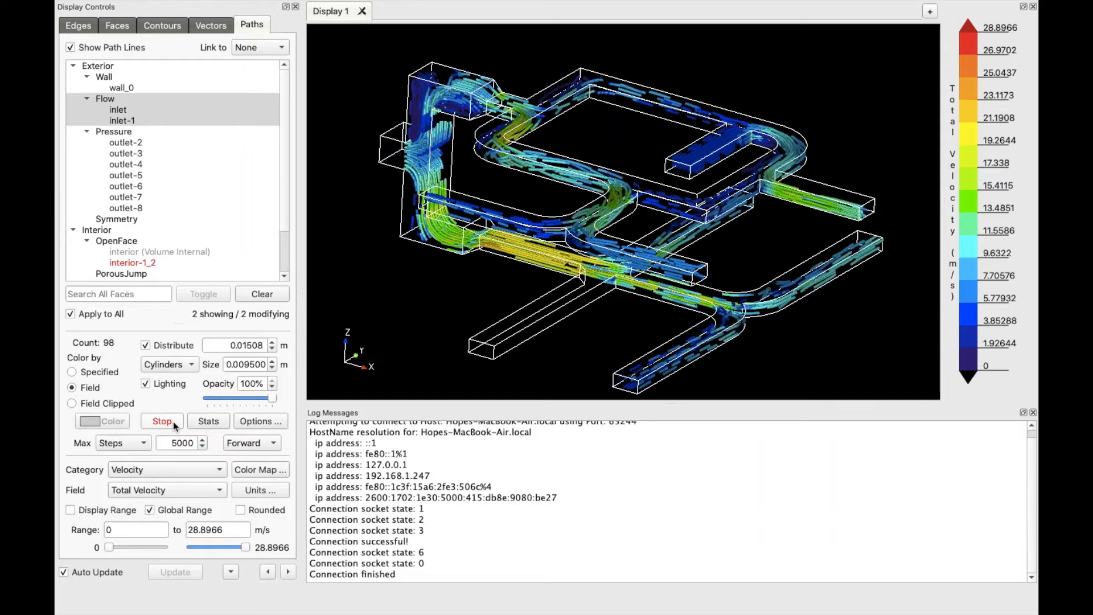
Enable continuous path animation and keep the frame rate at 30
left_click(261, 421)
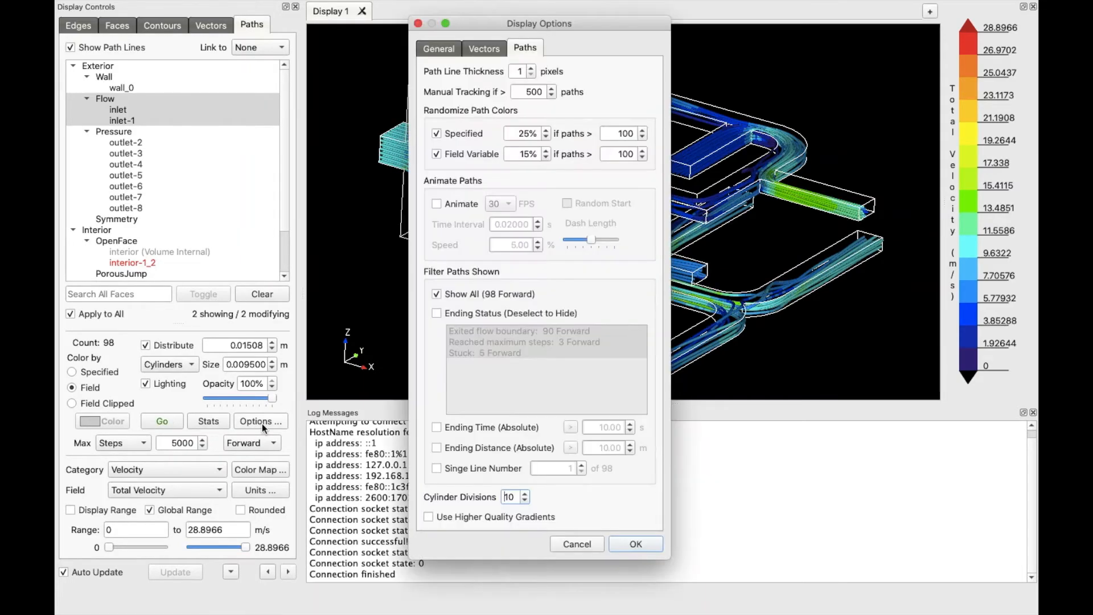
left_click(437, 204)
left_click_drag(593, 22, 262, 24)
left_click(170, 206)
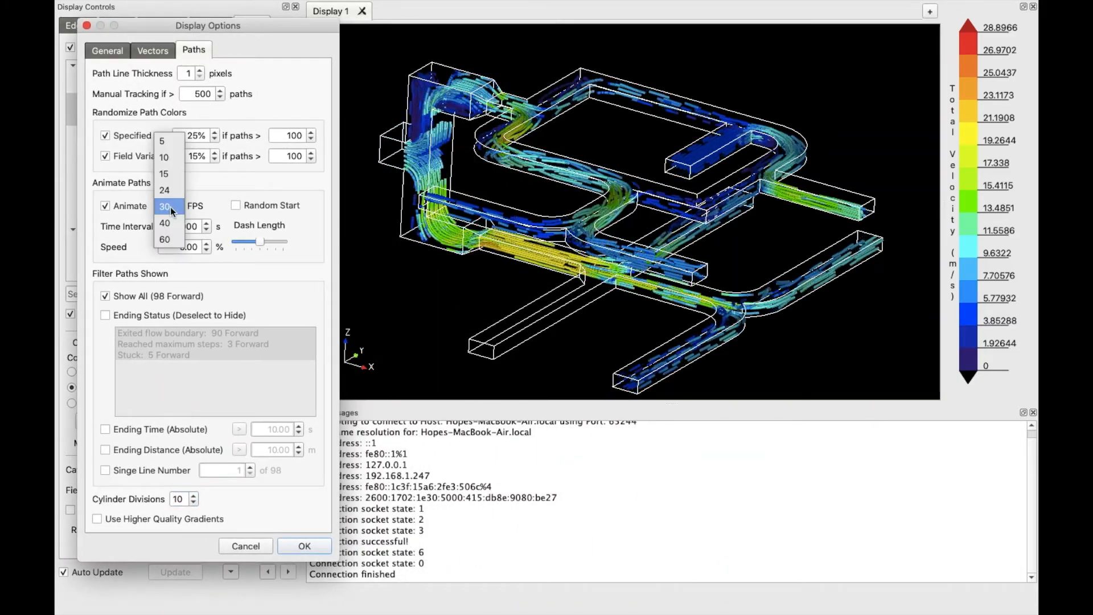
left_click(167, 223)
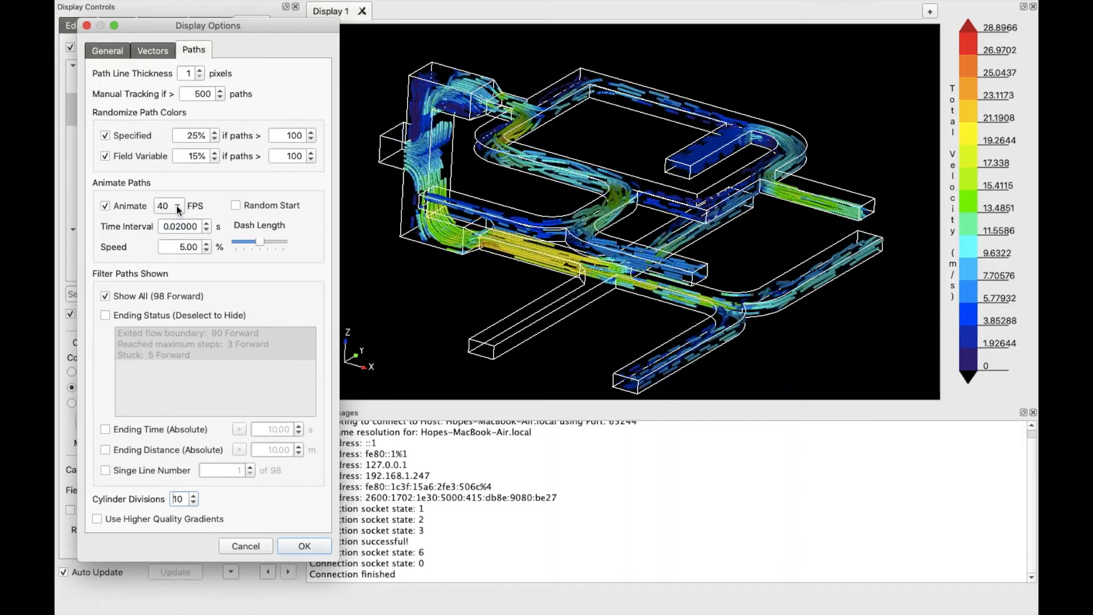
left_click(178, 210)
left_click(172, 191)
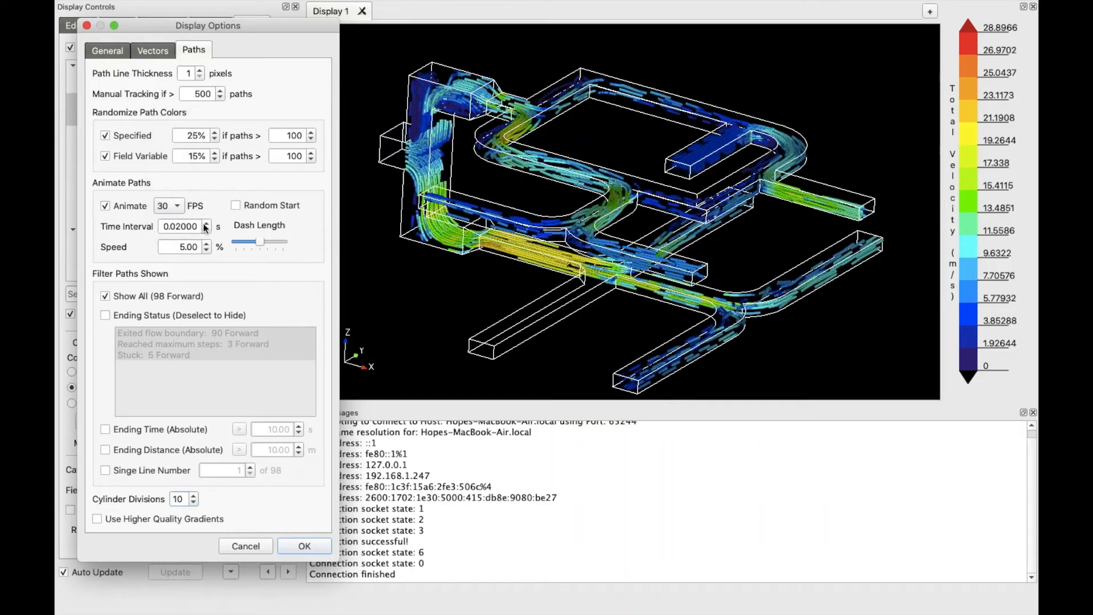
Set time interval 0.07997 s, speed 9% and longer dashes, then apply
left_click(206, 226)
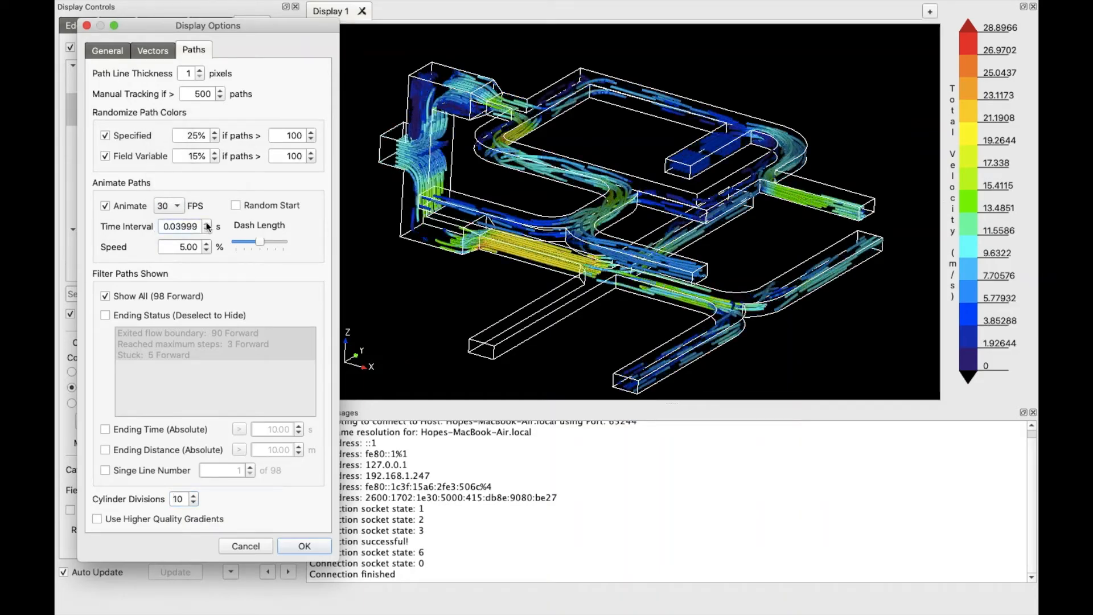
left_click(206, 225)
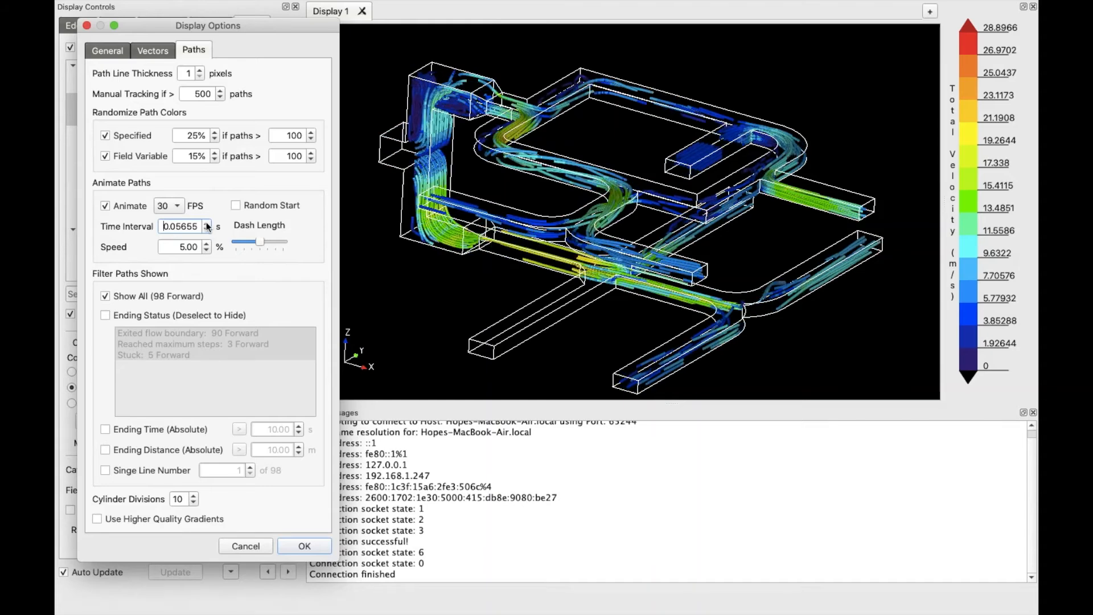
left_click(206, 225)
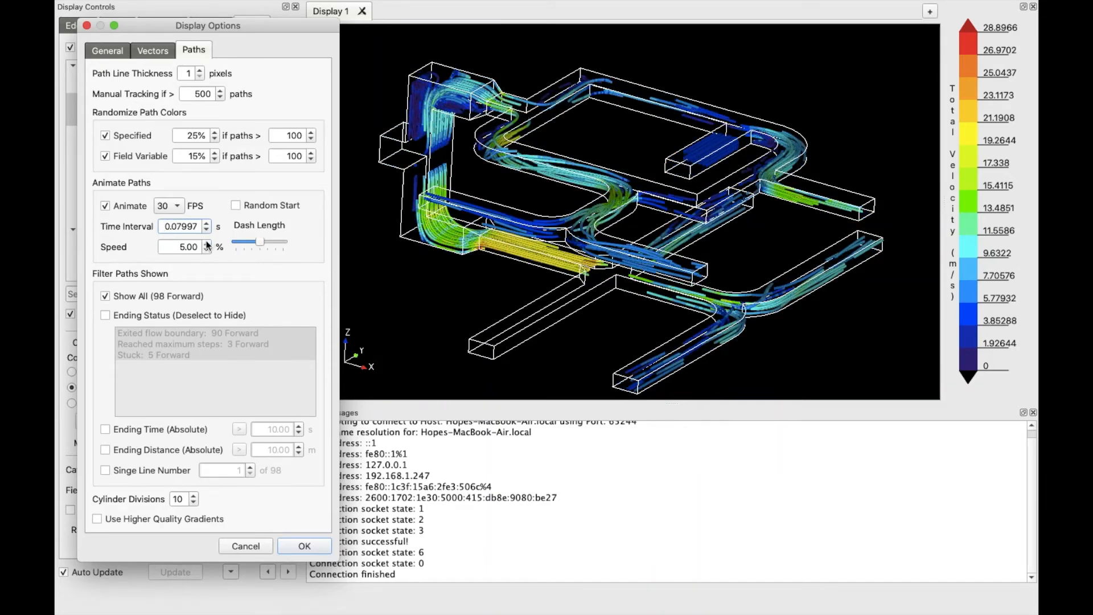
left_click(207, 244)
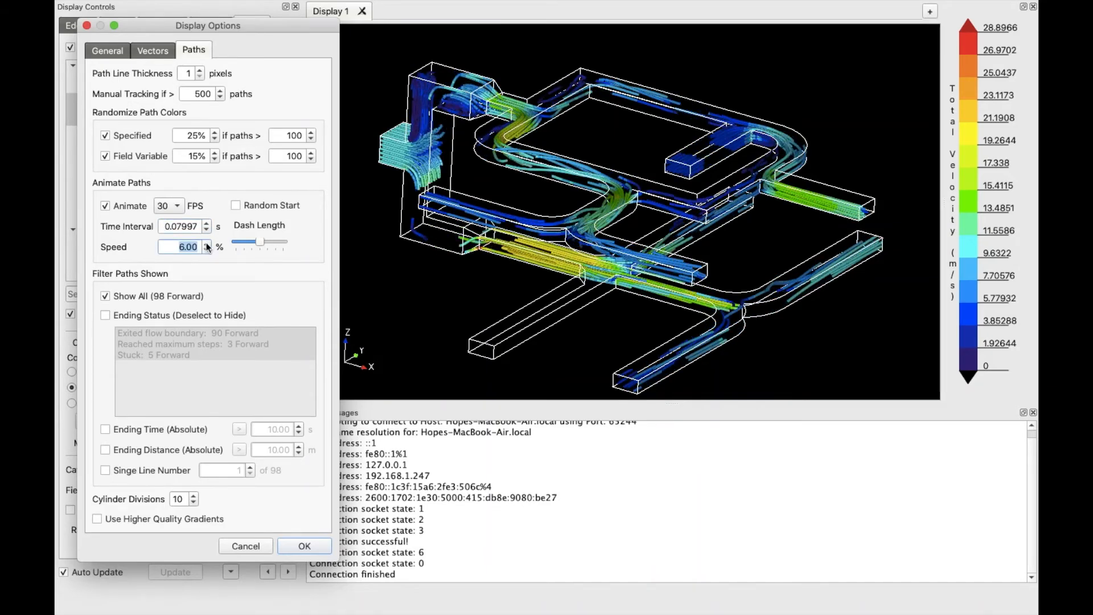
left_click(207, 244)
left_click(207, 243)
left_click(206, 244)
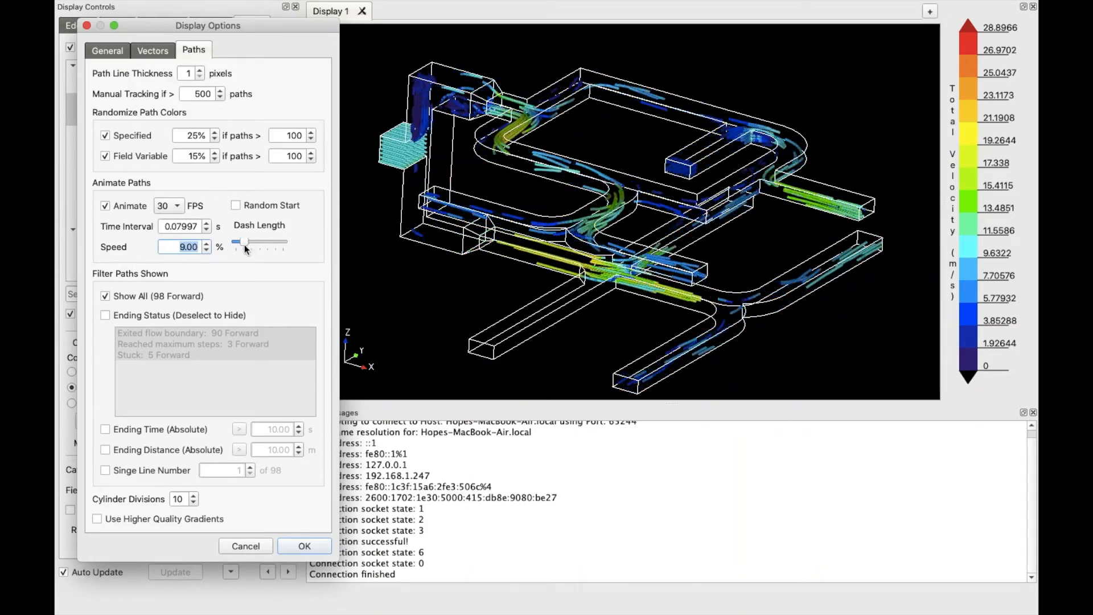
mouse_move(245, 244)
left_mouse_down()
mouse_move(275, 245)
mouse_move(260, 245)
left_mouse_up()
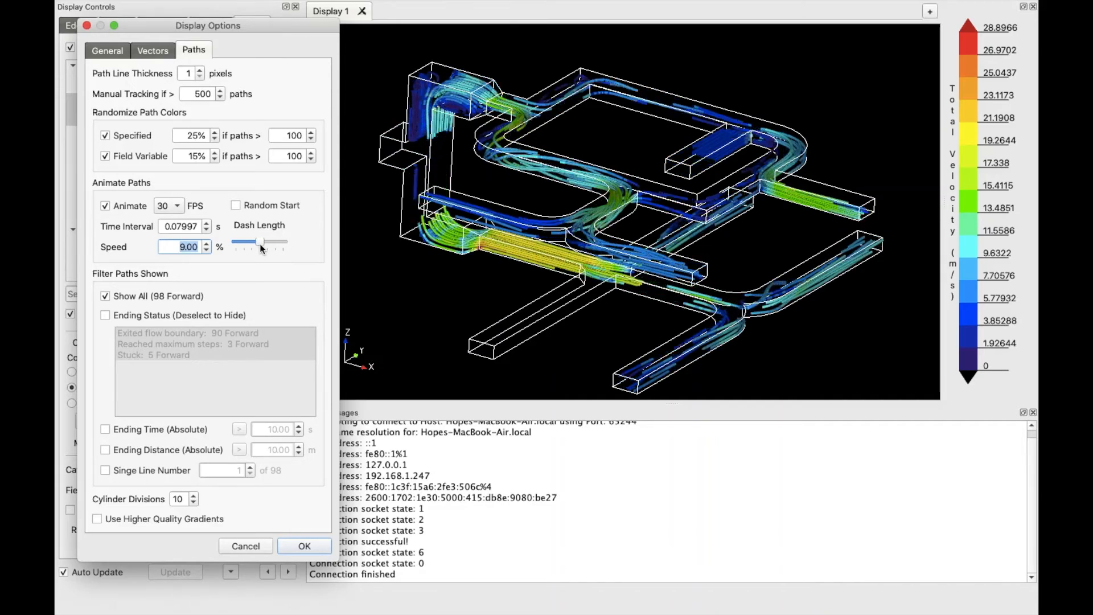
left_click(305, 546)
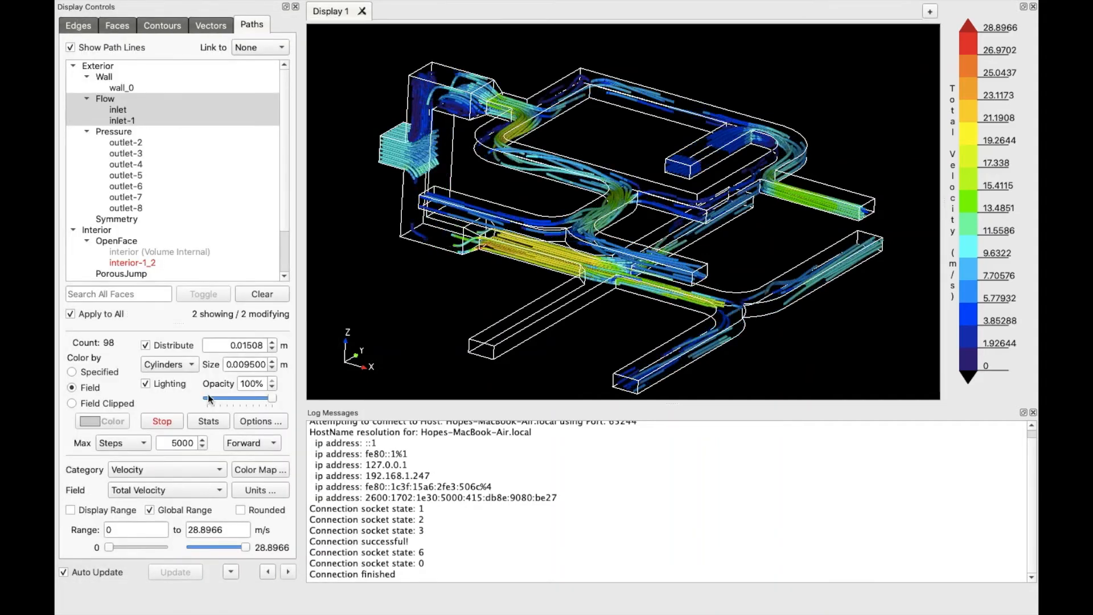
Stop the animation and log path statistics: 90 exited, 3 hit max steps, 5 stuck
left_click(175, 420)
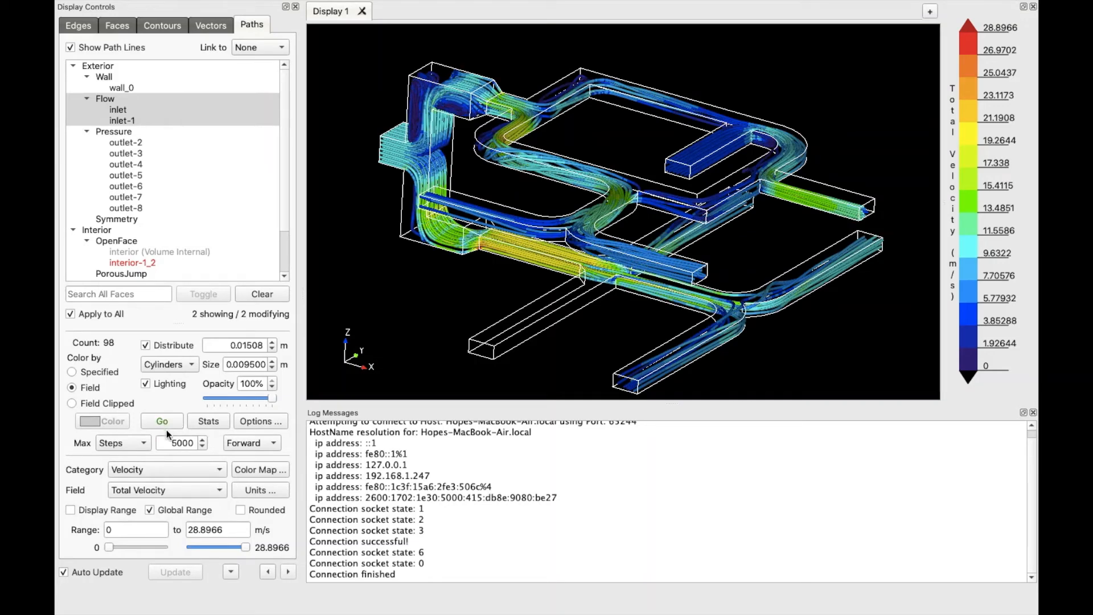
left_click(209, 422)
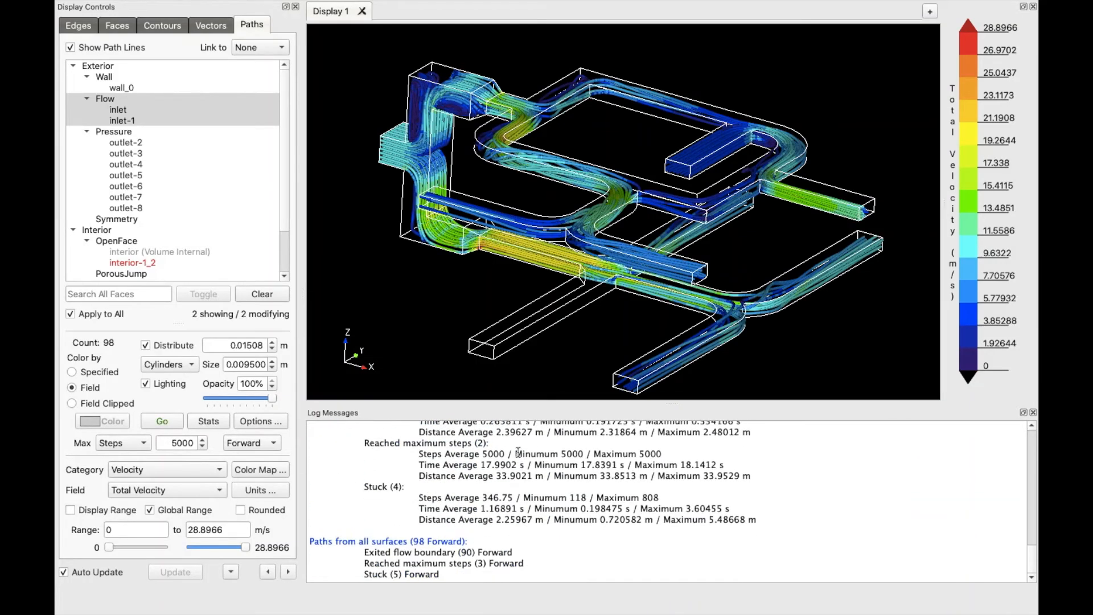
scroll(430, 551, "up", 5)
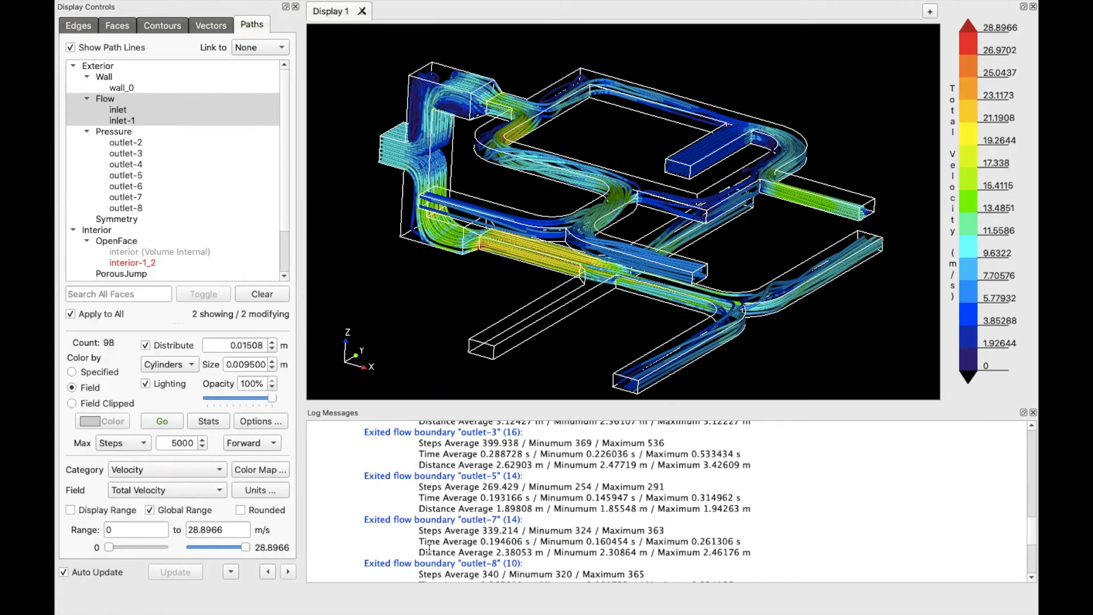
scroll(430, 550, "down", 5)
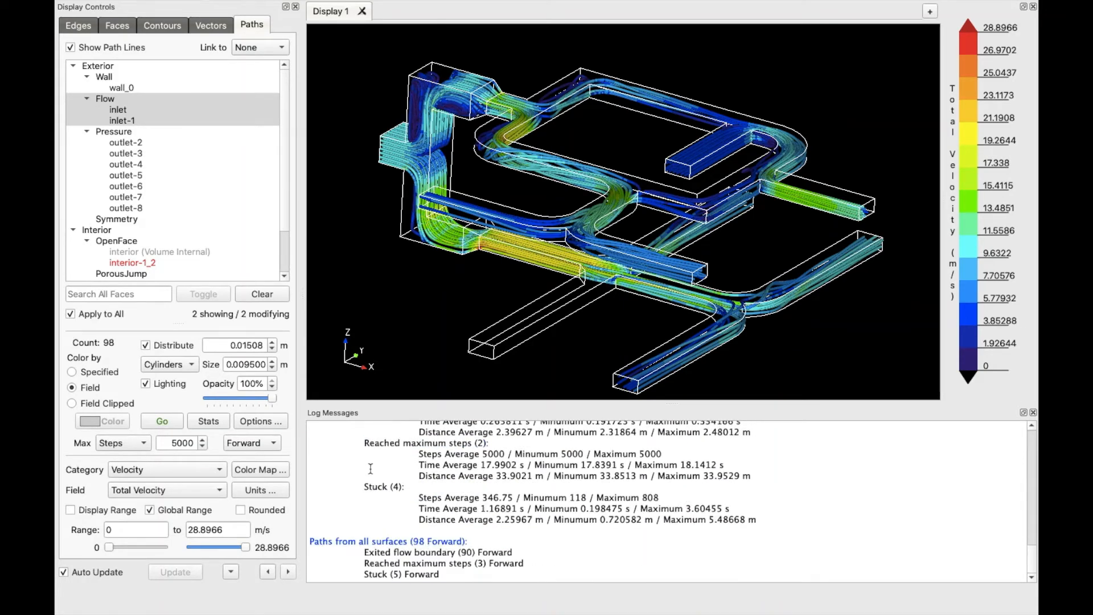
scroll(564, 464, "up", 4)
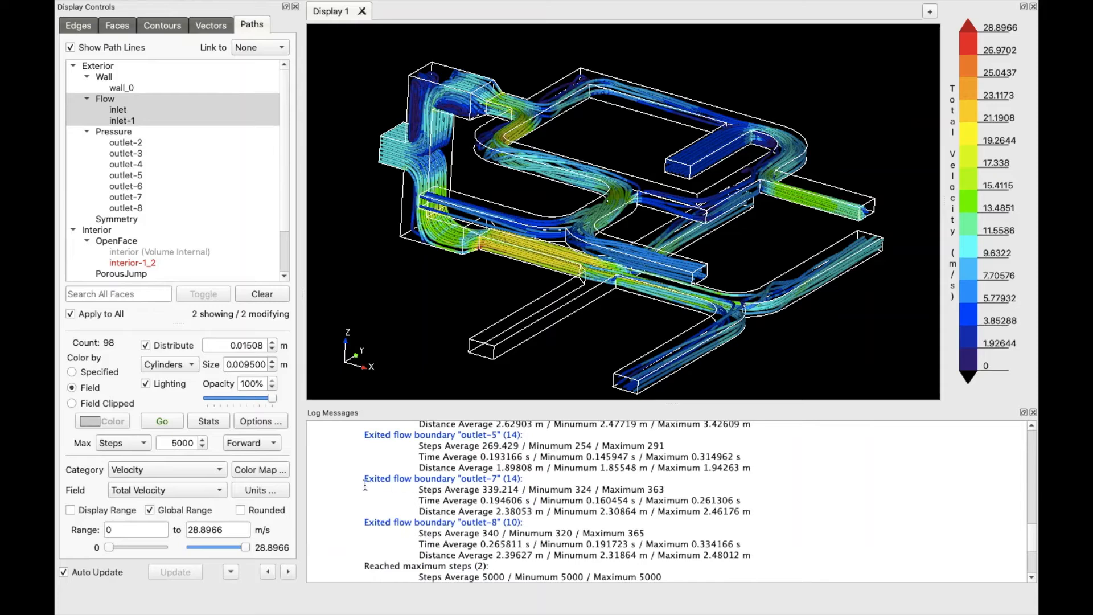
scroll(479, 521, "down", 4)
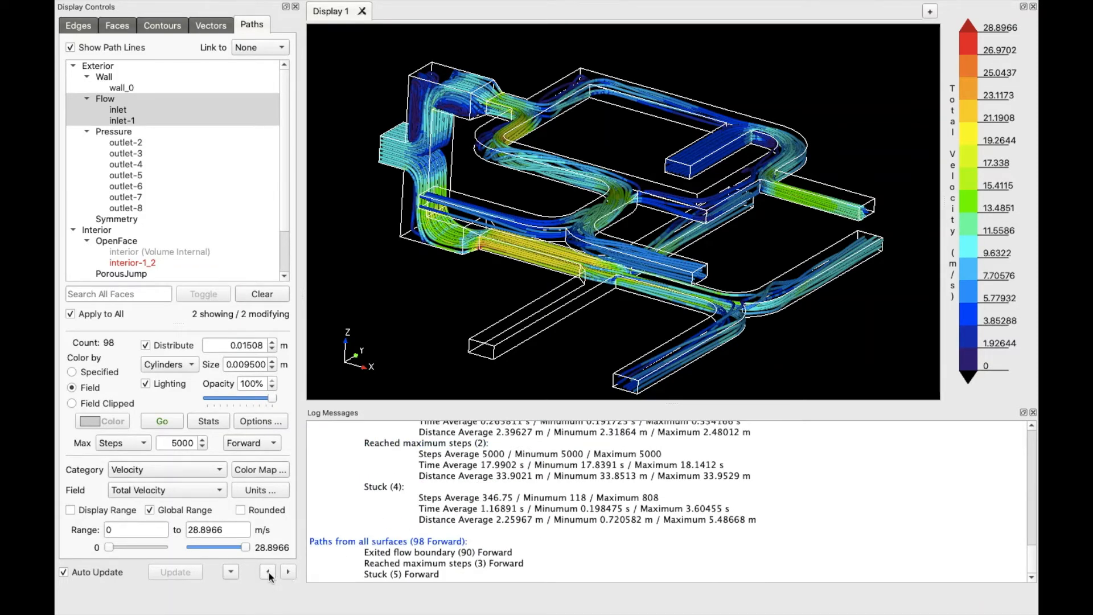
Try thin fixed-colour lines, then return to velocity-coloured lit cylinders
left_click(268, 572)
left_click(269, 572)
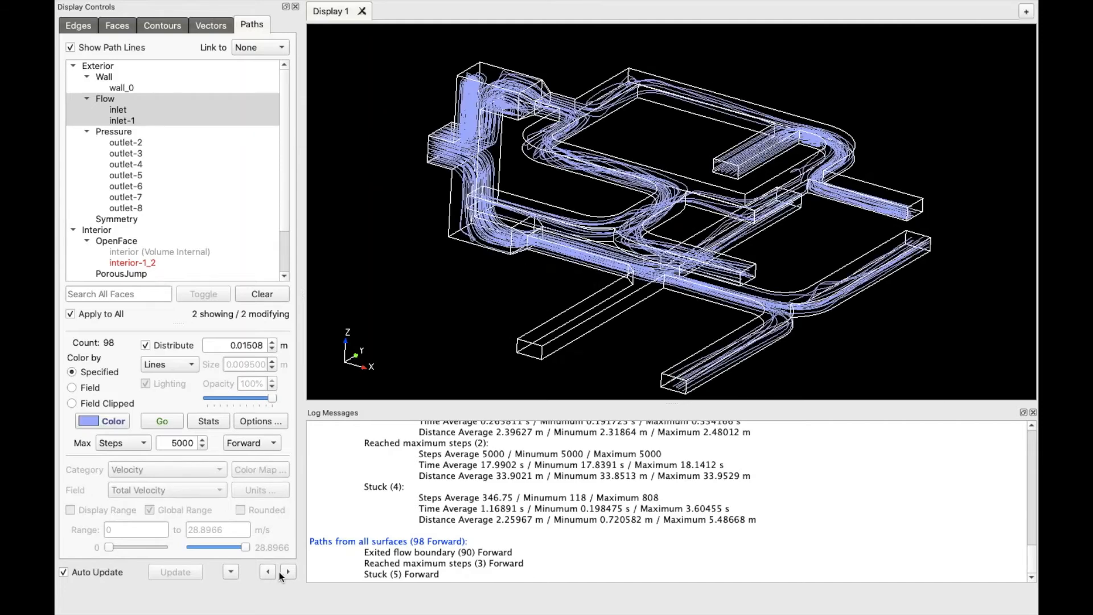
left_click(287, 572)
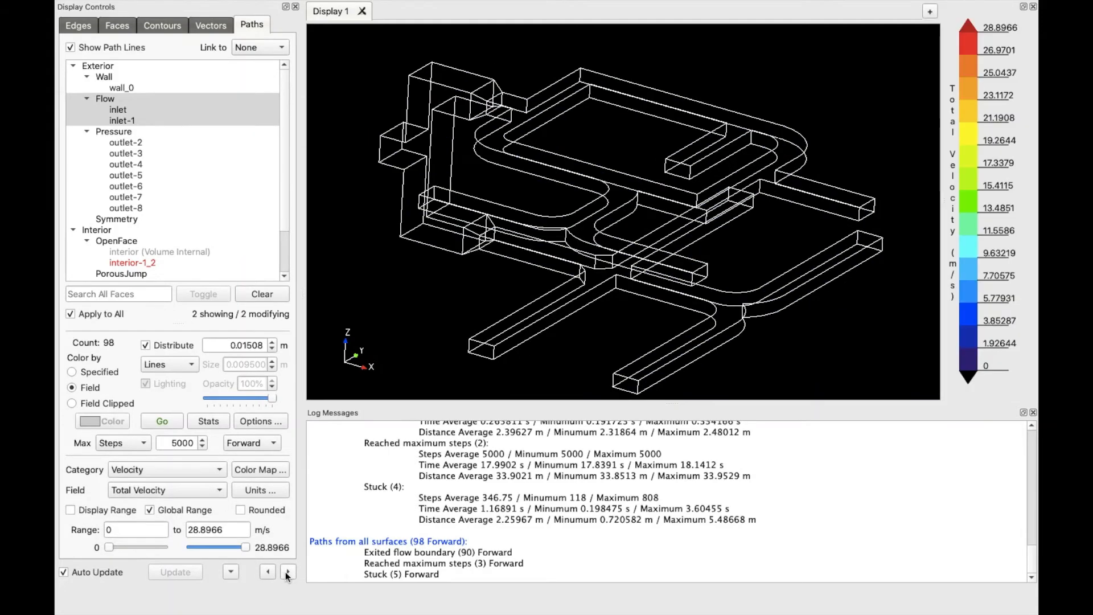
left_click(288, 572)
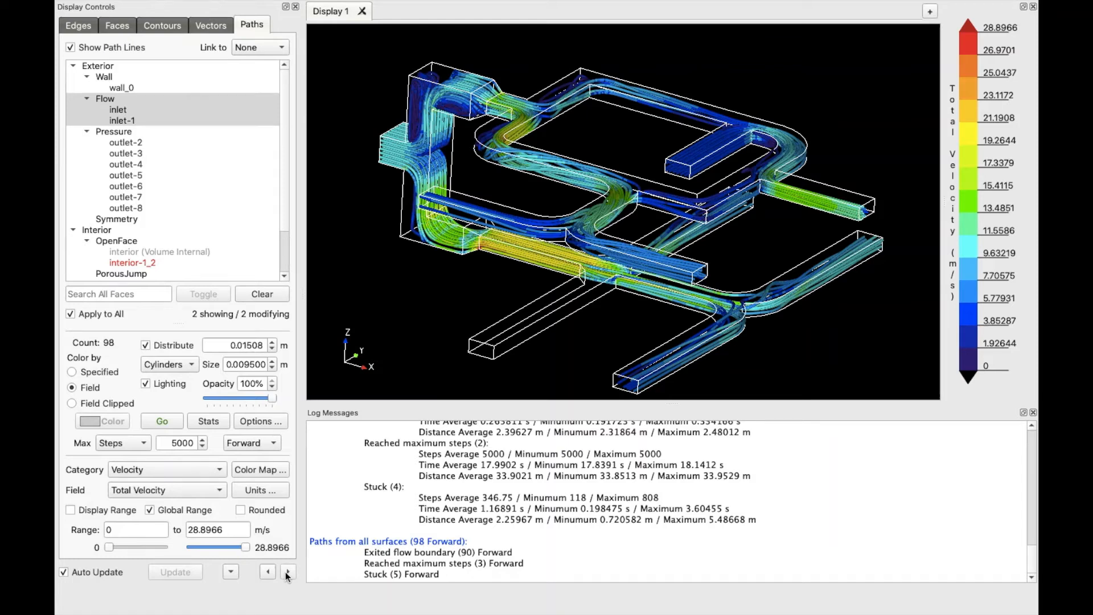
Review the Faces and Edges settings, leaving the edge colour unchanged
left_click(117, 26)
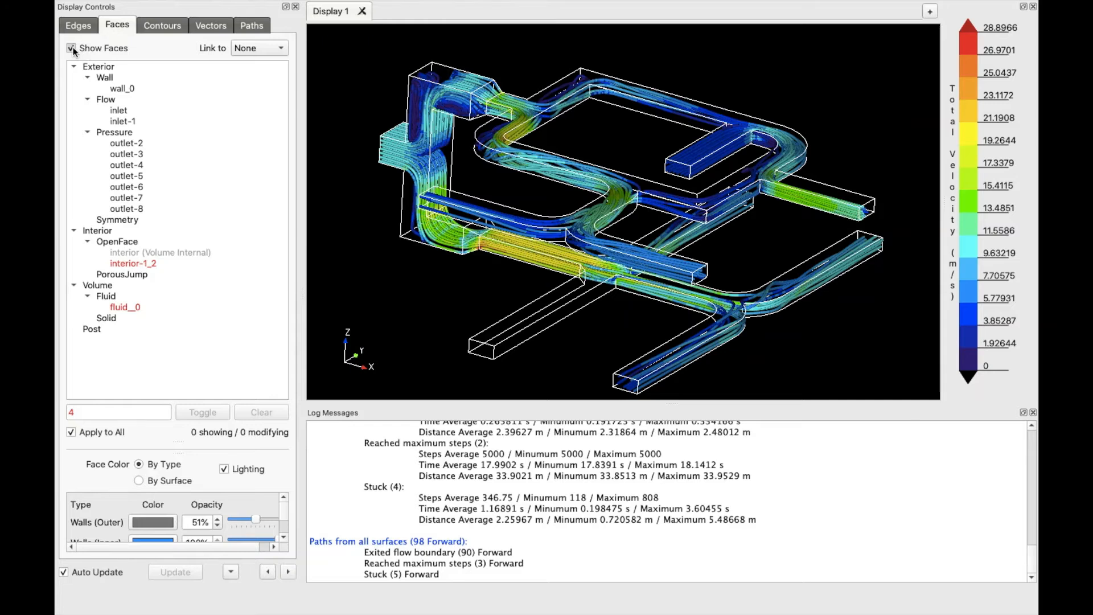
left_click(78, 29)
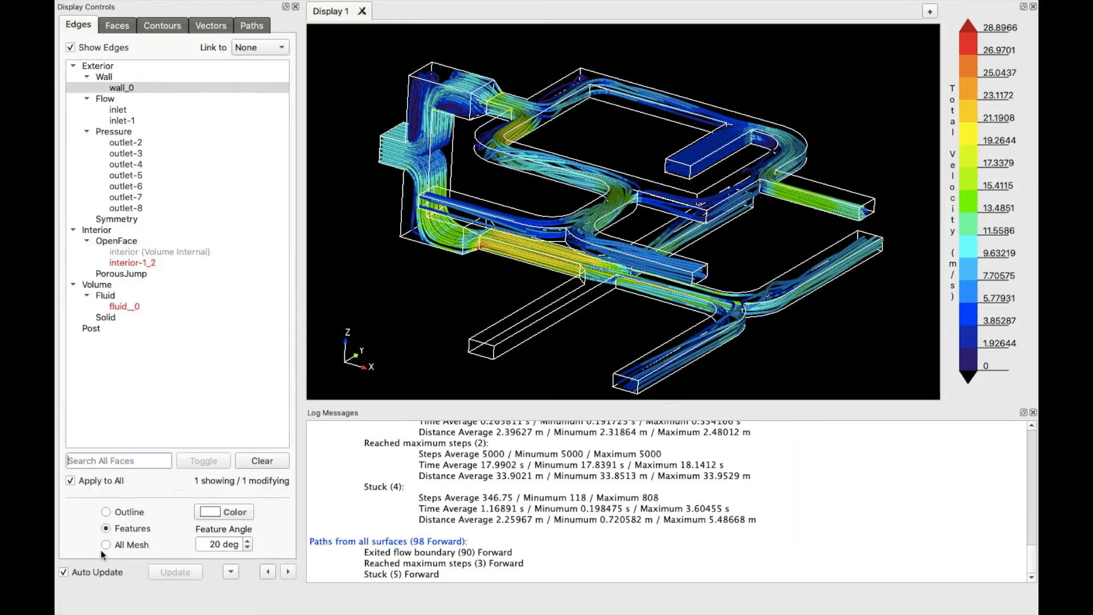
left_click(242, 510)
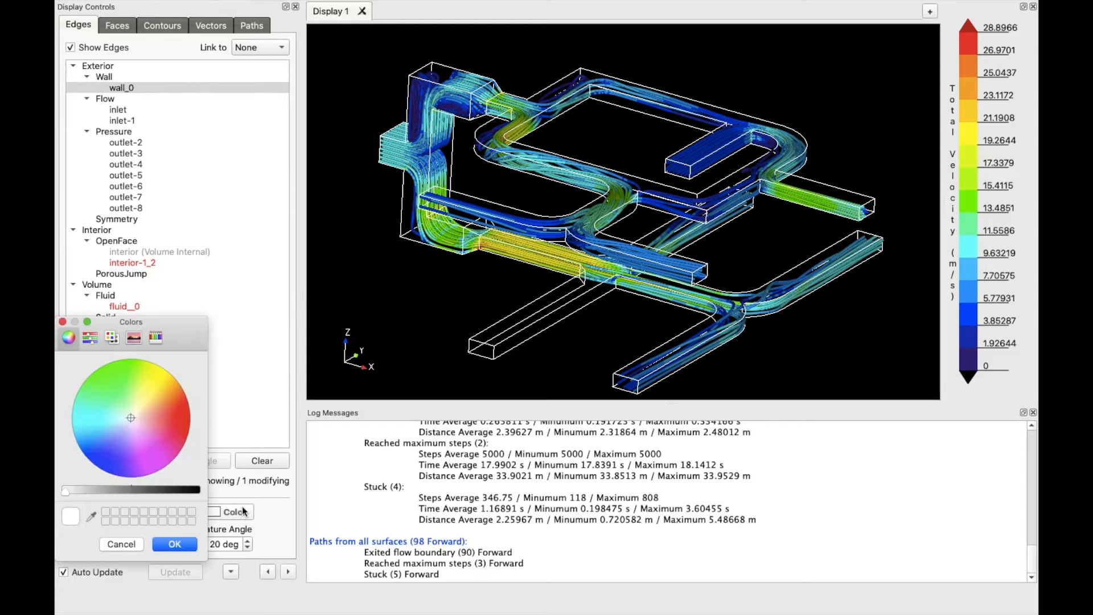
left_click(120, 545)
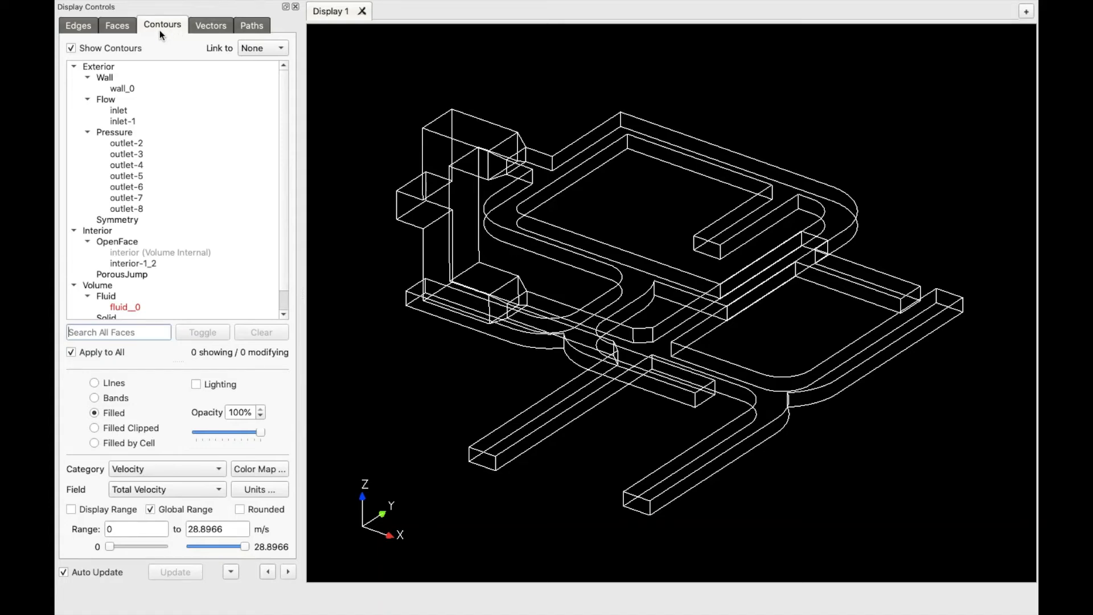
Contour the interior-1_2 cut plane, zoom in on it, and fit the display range
left_click(171, 264)
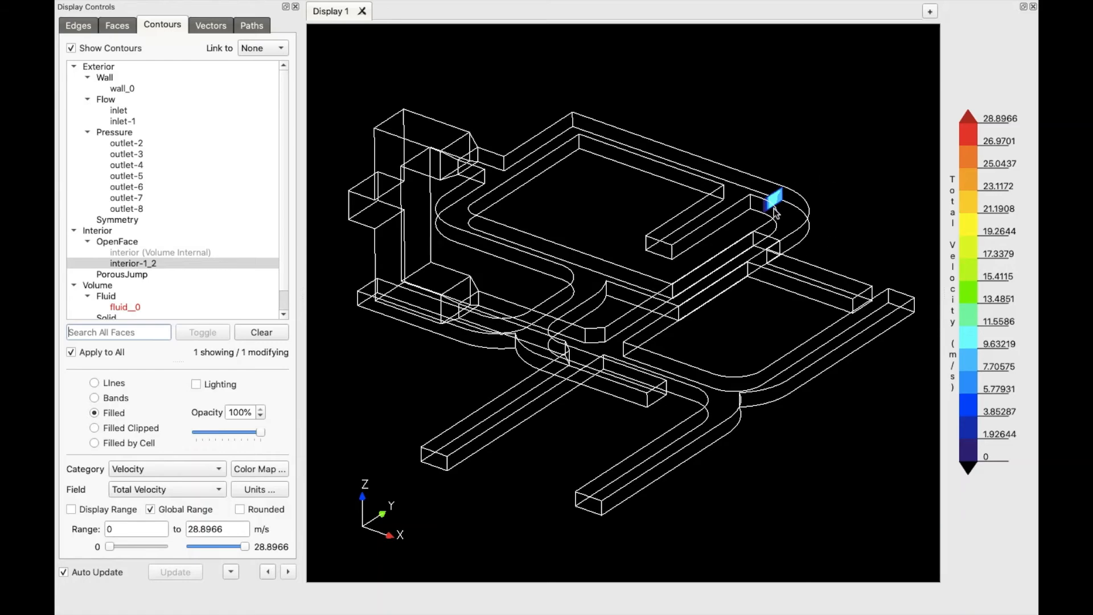
scroll(774, 207, "up", 8)
middle_click_drag(829, 149, 268, 475)
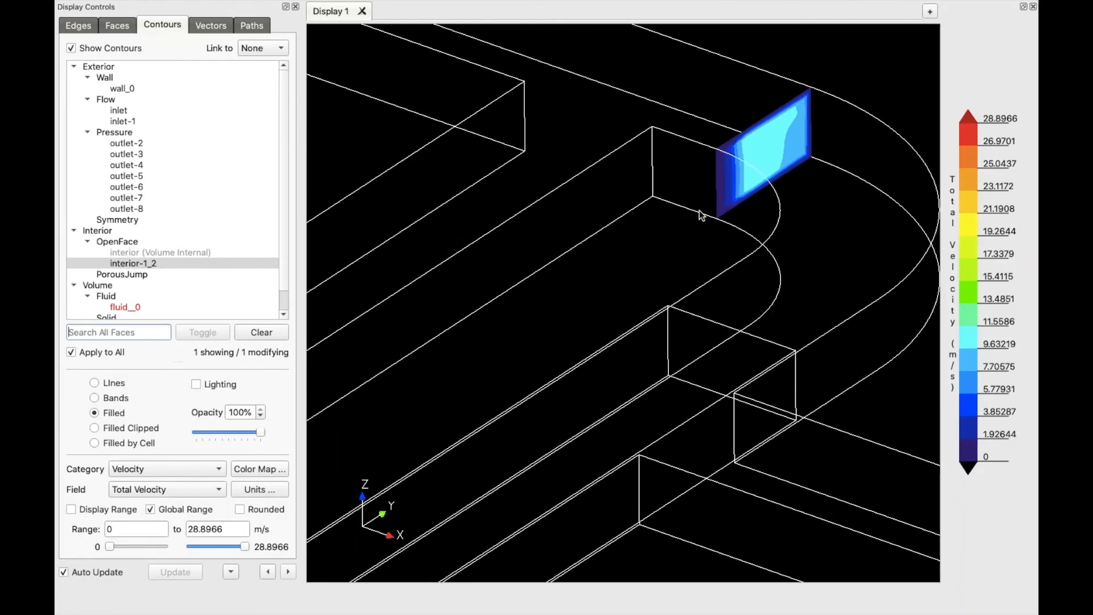
middle_click_drag(699, 212, 657, 343)
scroll(569, 316, "up", 4)
scroll(517, 374, "up", 2)
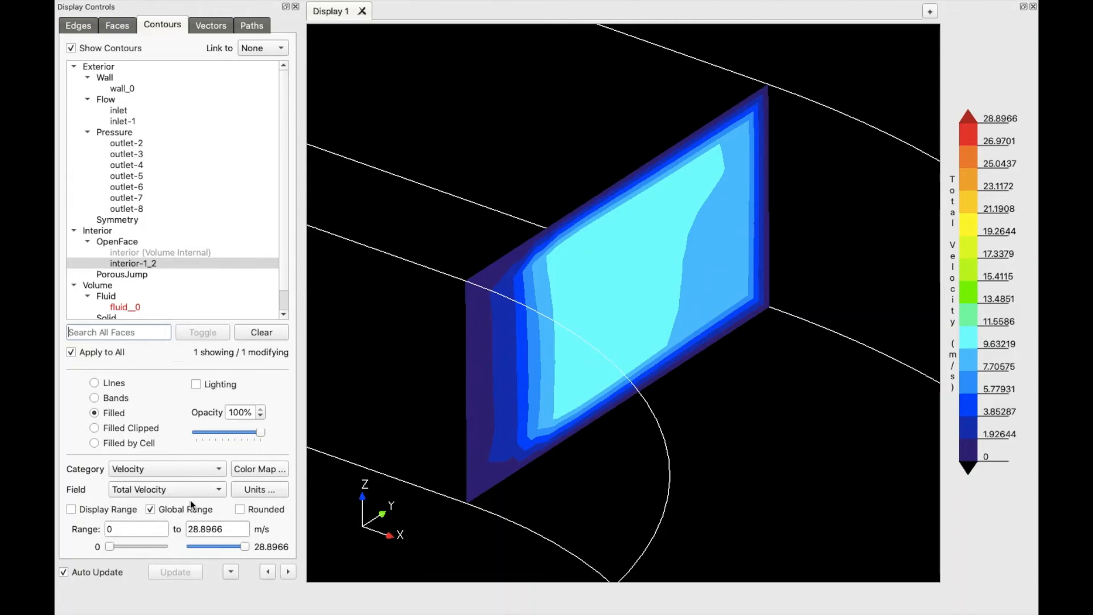
left_click(71, 509)
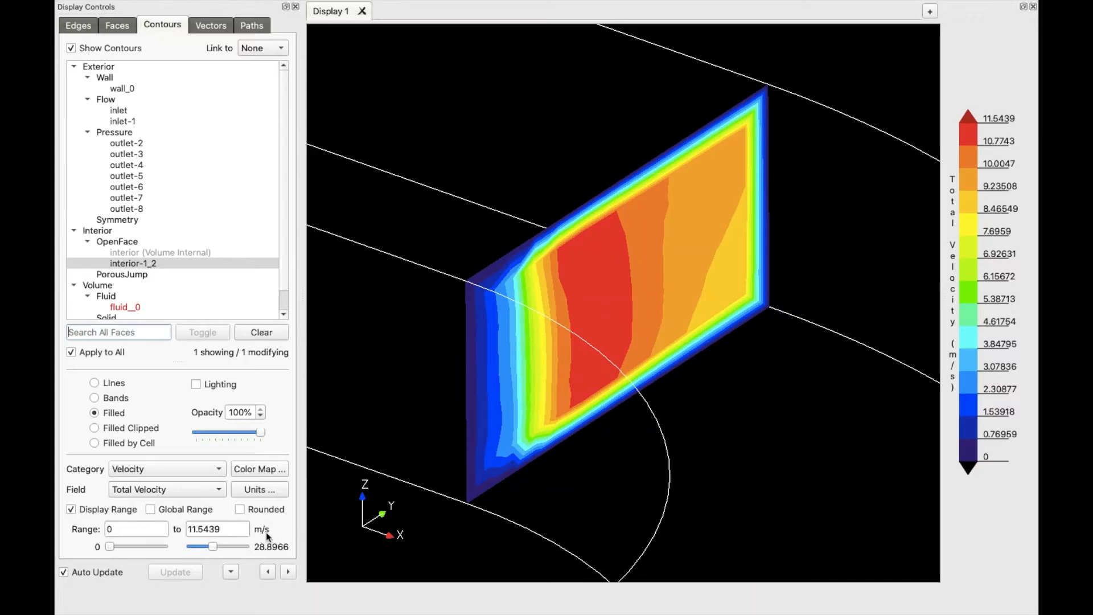
Change the velocity display units to ft/s
left_click(265, 490)
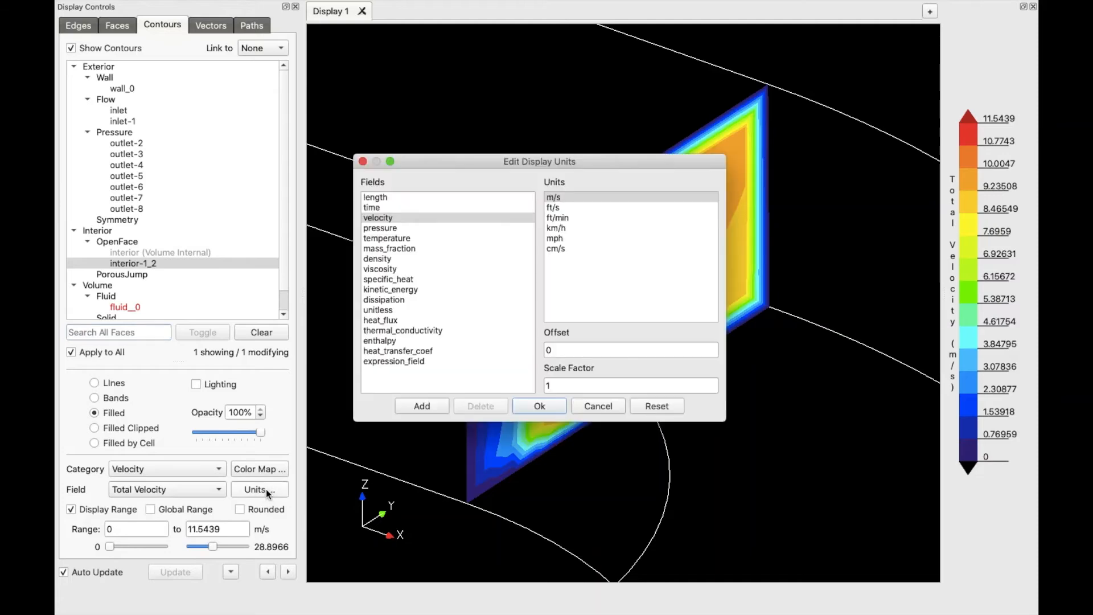
left_click(557, 208)
left_click(537, 406)
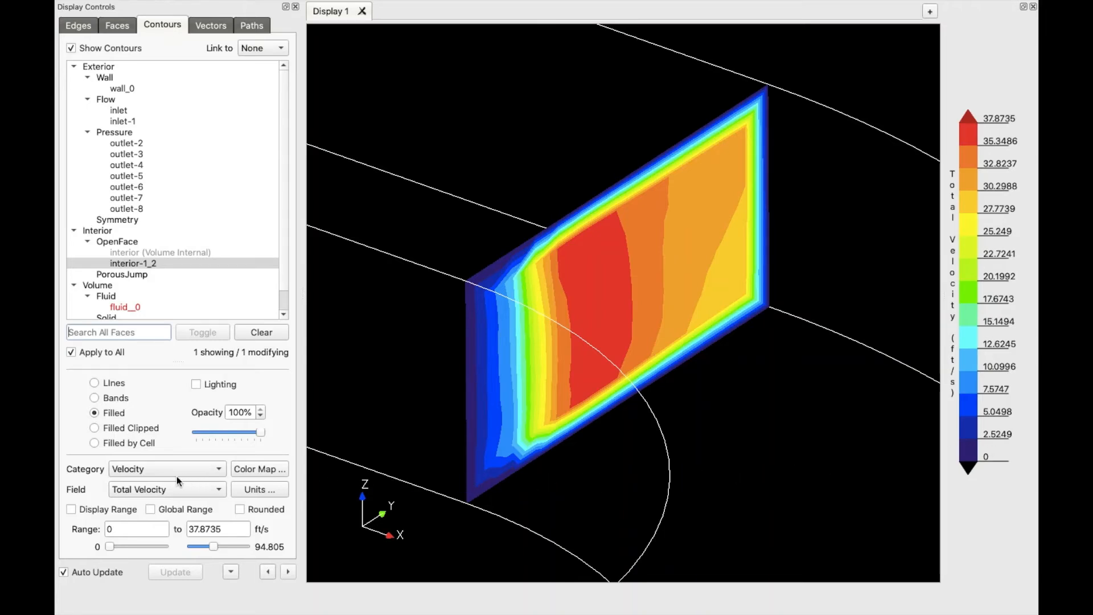
Switch the contours to Total Pressure with a fitted 24.3944–144.669 Pa range
left_click(125, 473)
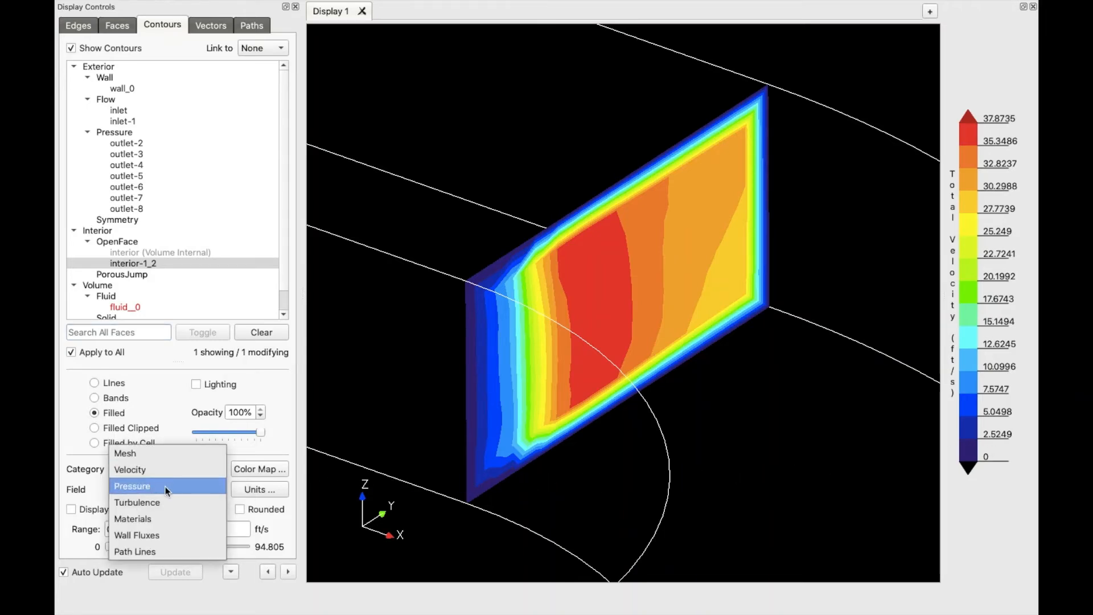
left_click(198, 488)
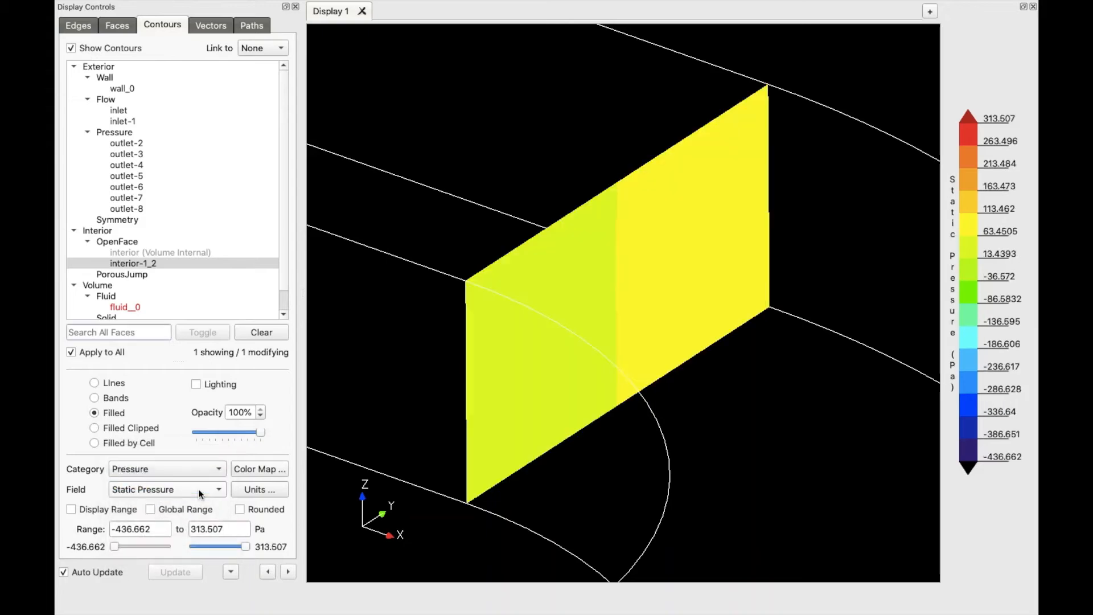
left_click(170, 489)
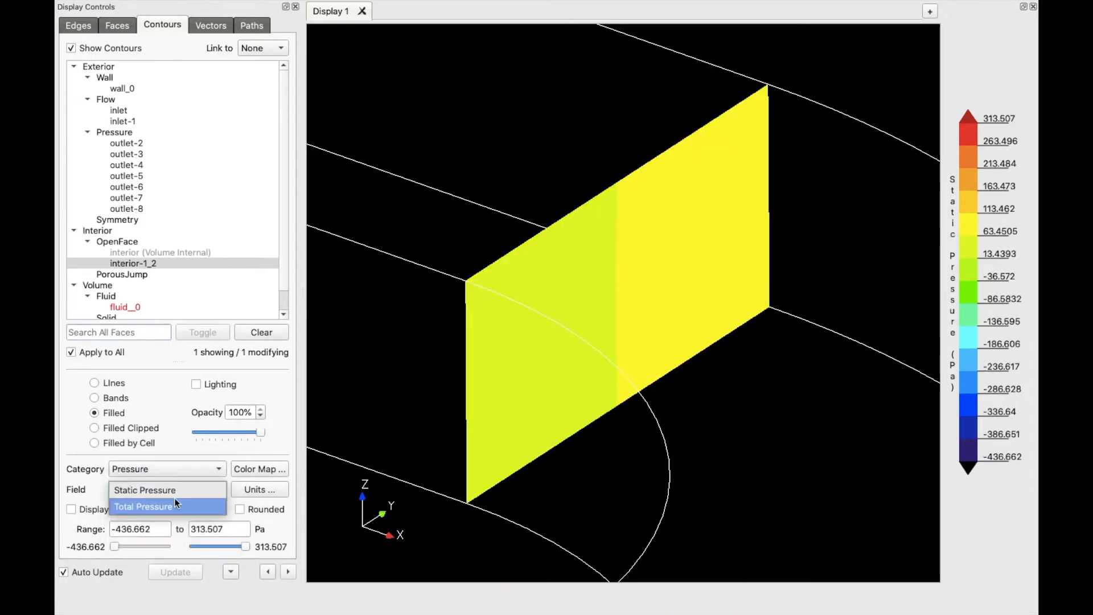
left_click(173, 507)
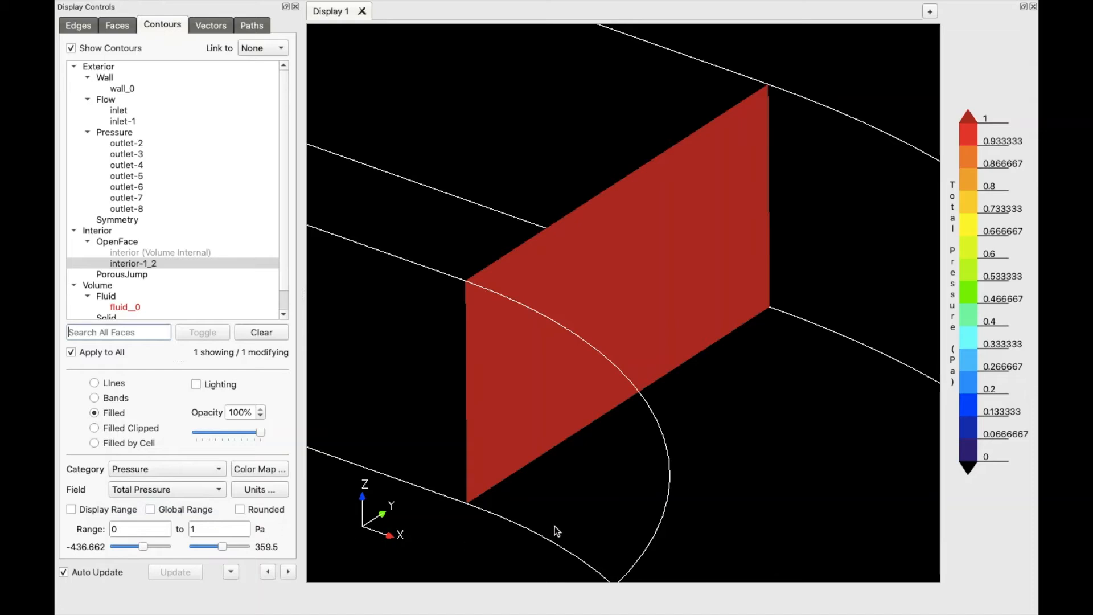
left_click(70, 510)
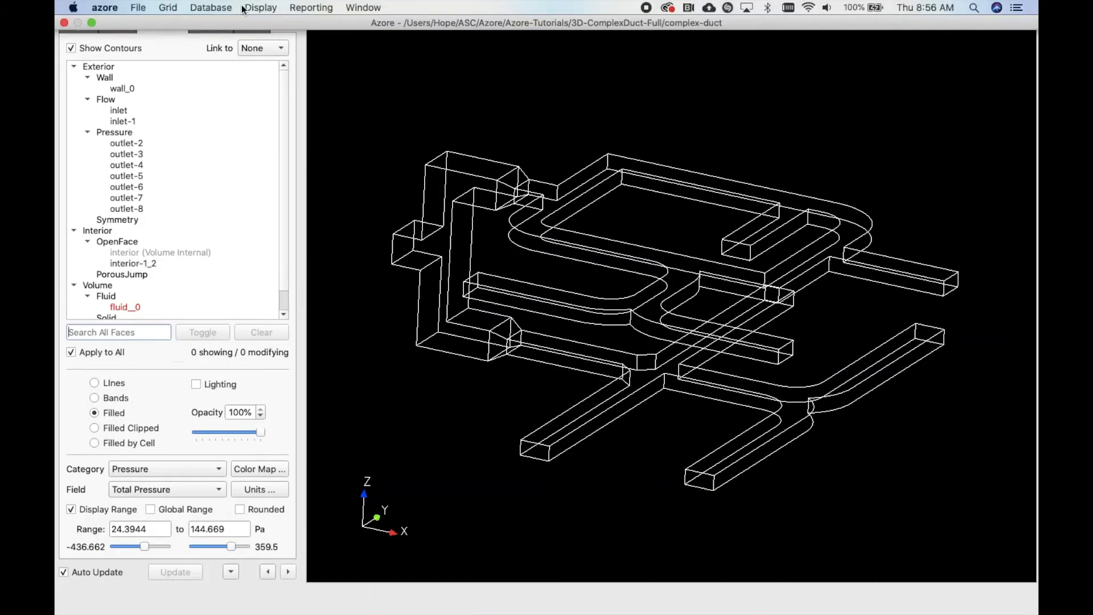
Apply the +Y_axis_Z_up saved view to face the duct front-on
left_click(265, 8)
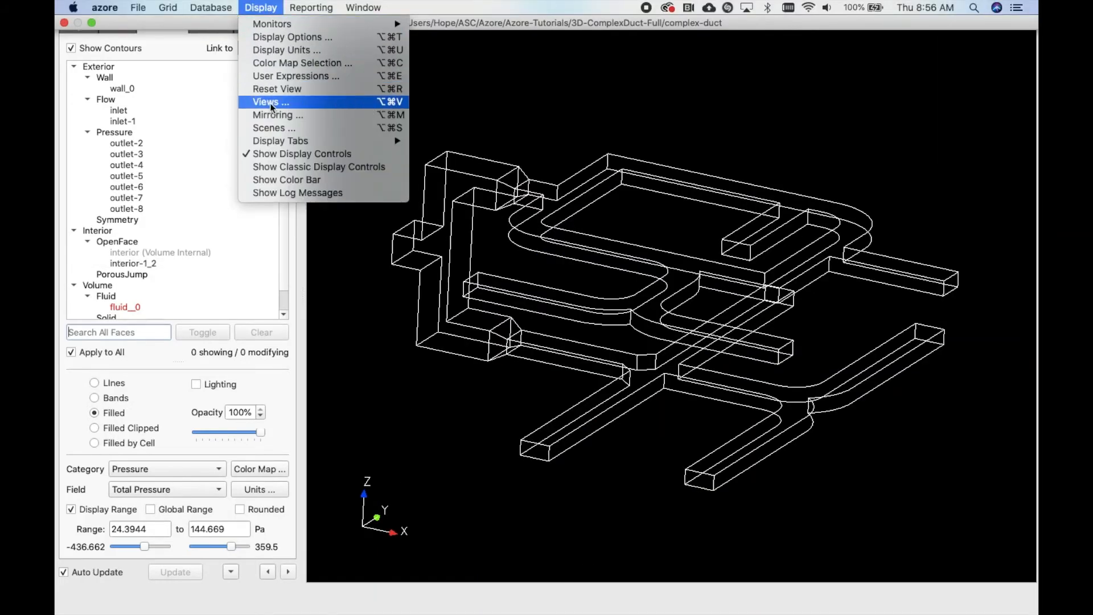
left_click(329, 103)
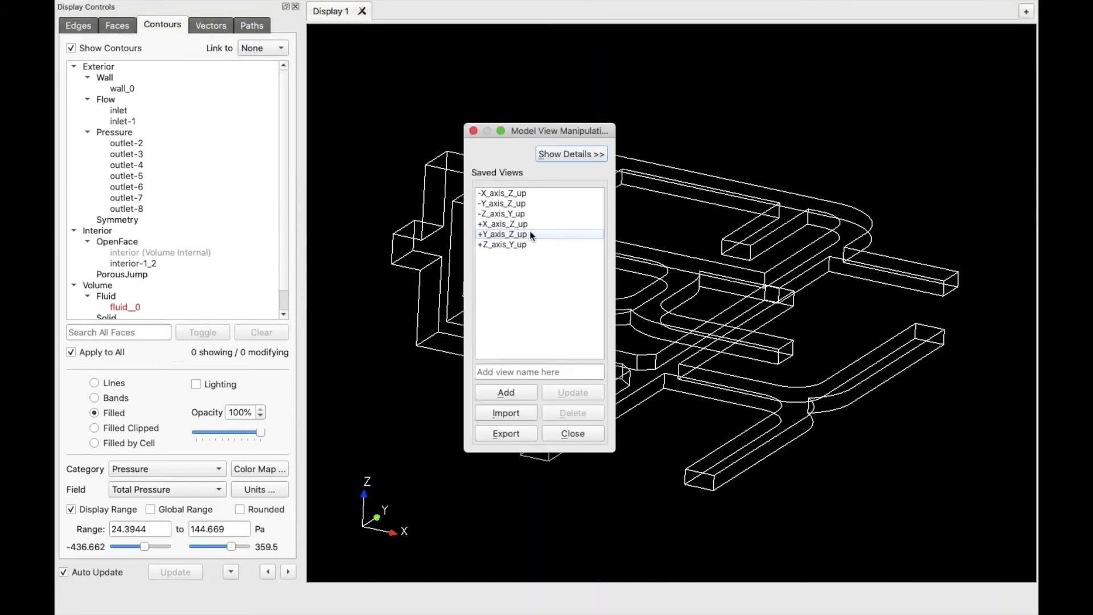
left_click(494, 235)
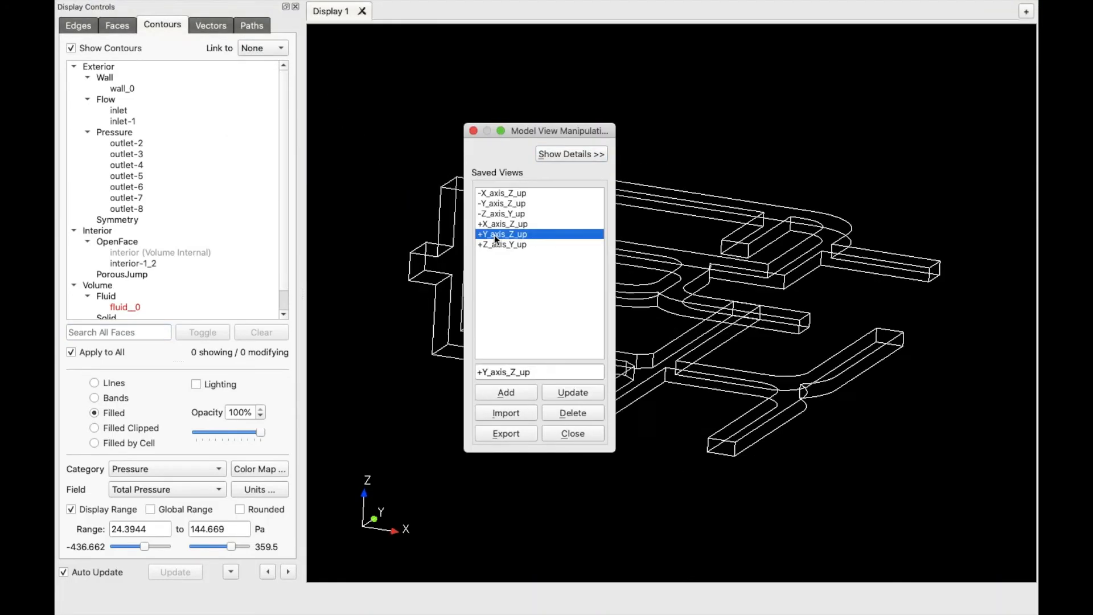
left_click(574, 433)
Draw a horizontal cut line through the upper channel and select the new default-plane-0
scroll(566, 266, "up", 4)
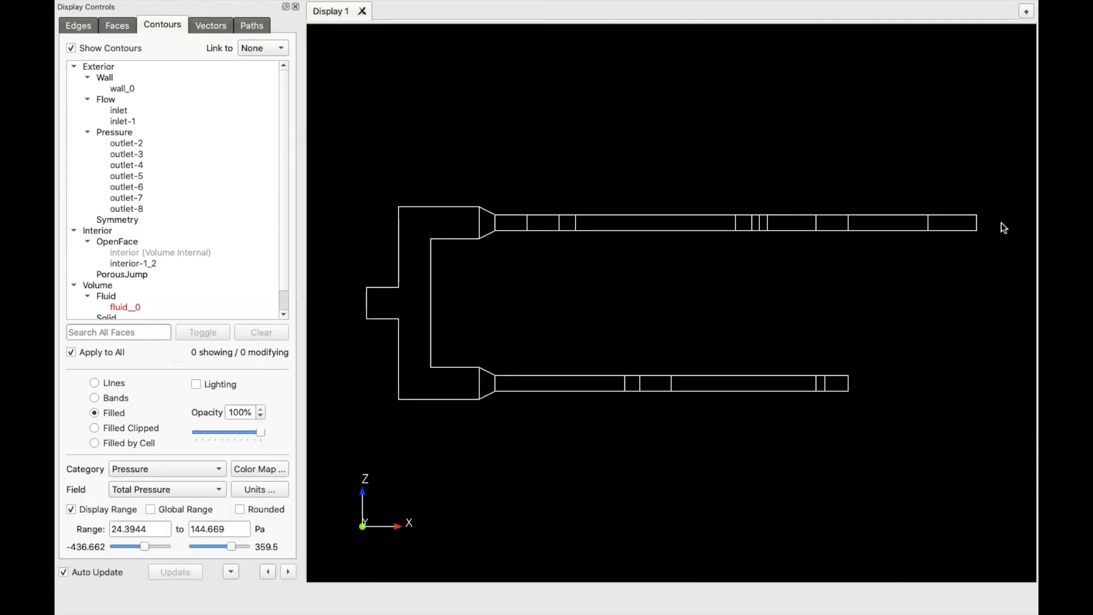
left_click_drag(1001, 223, 365, 222)
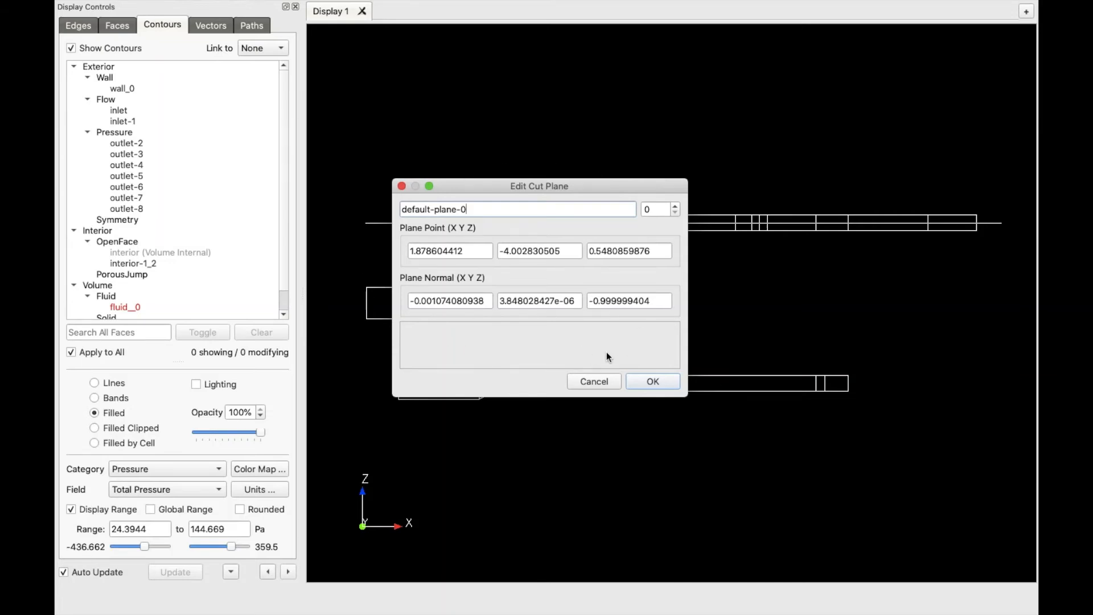
left_click(637, 385)
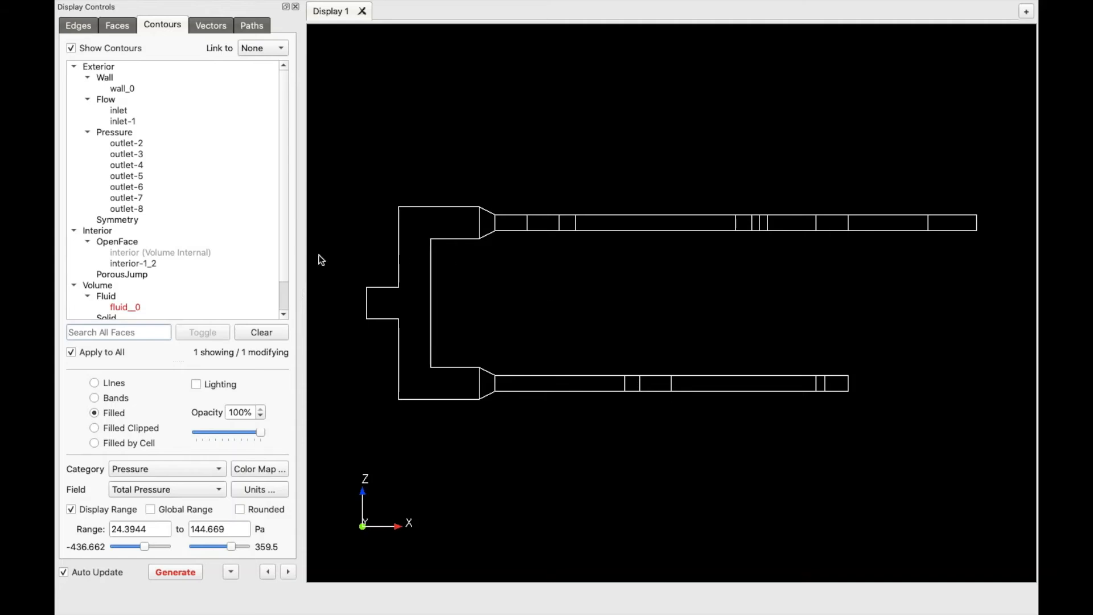
scroll(195, 273, "down", 1)
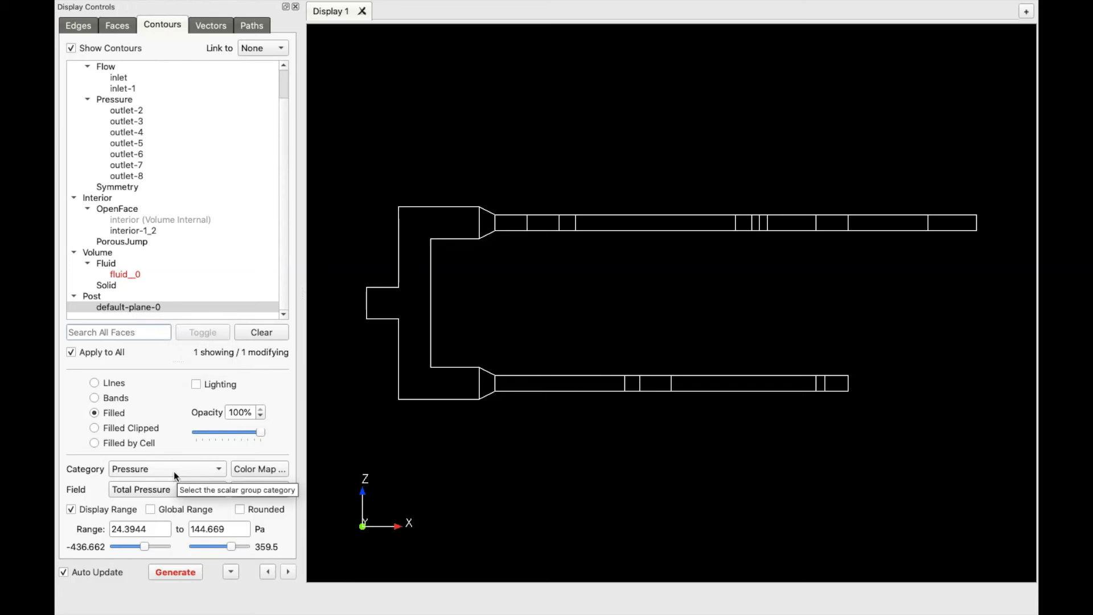
left_click(134, 308)
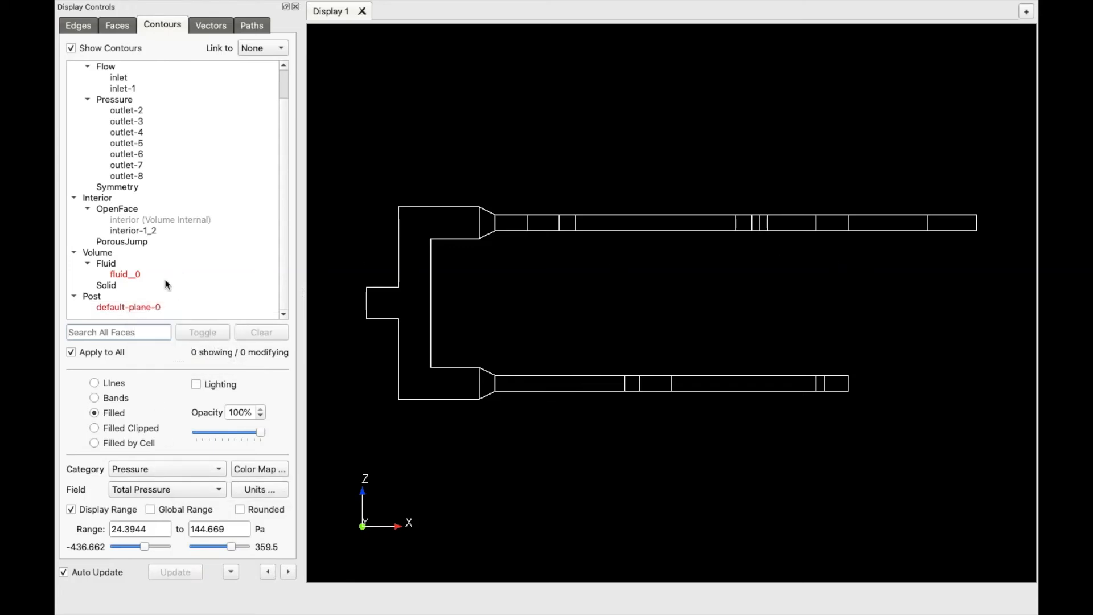
left_click(142, 307)
Generate the default-plane-0 cut plane and tilt the model to a perspective view
left_click(170, 571)
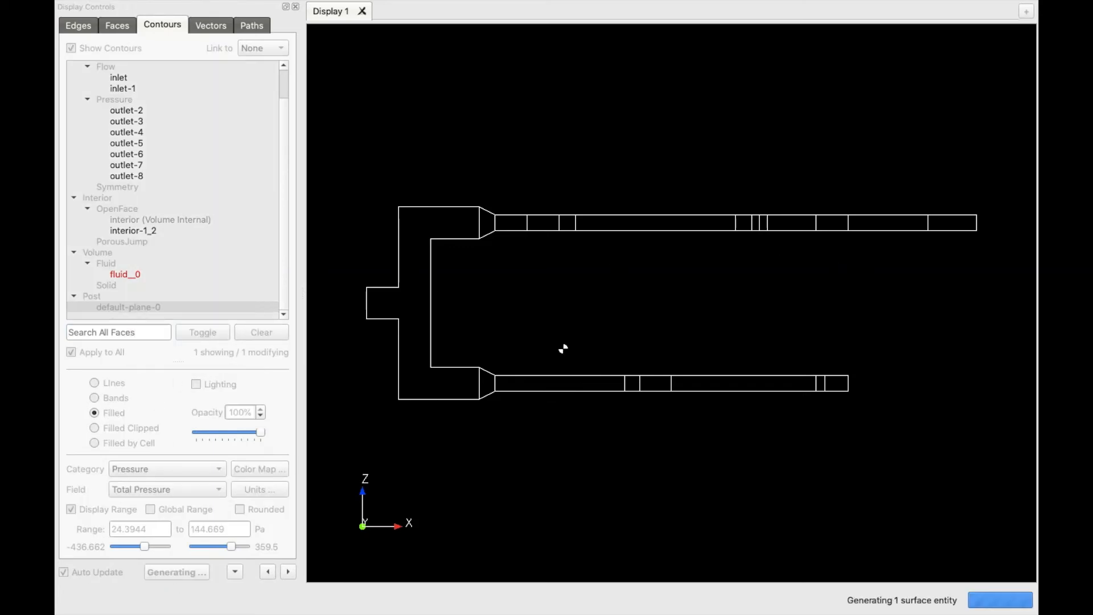
left_click_drag(847, 271, 695, 259)
left_click_drag(484, 153, 542, 215)
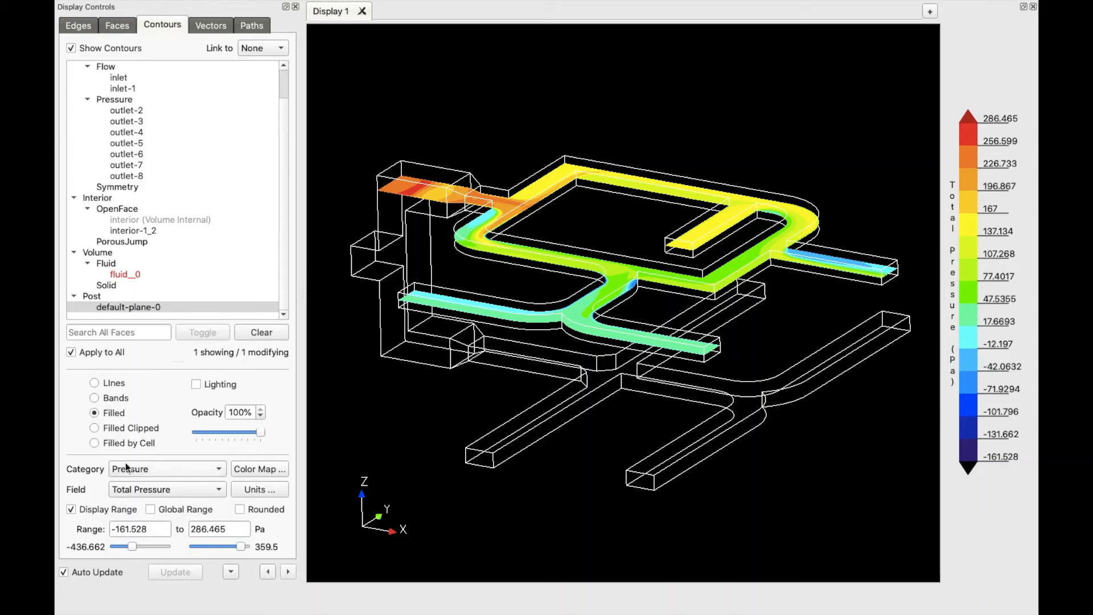
Contour the plane by Total Velocity with the range maximum set to 50 ft/s
left_click(157, 468)
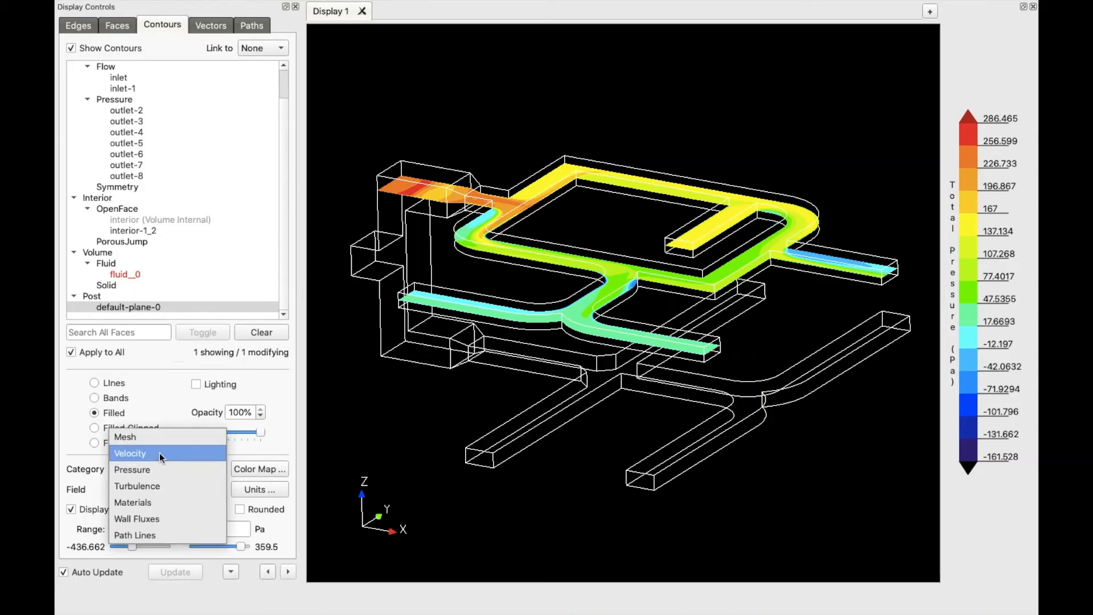
left_click(159, 453)
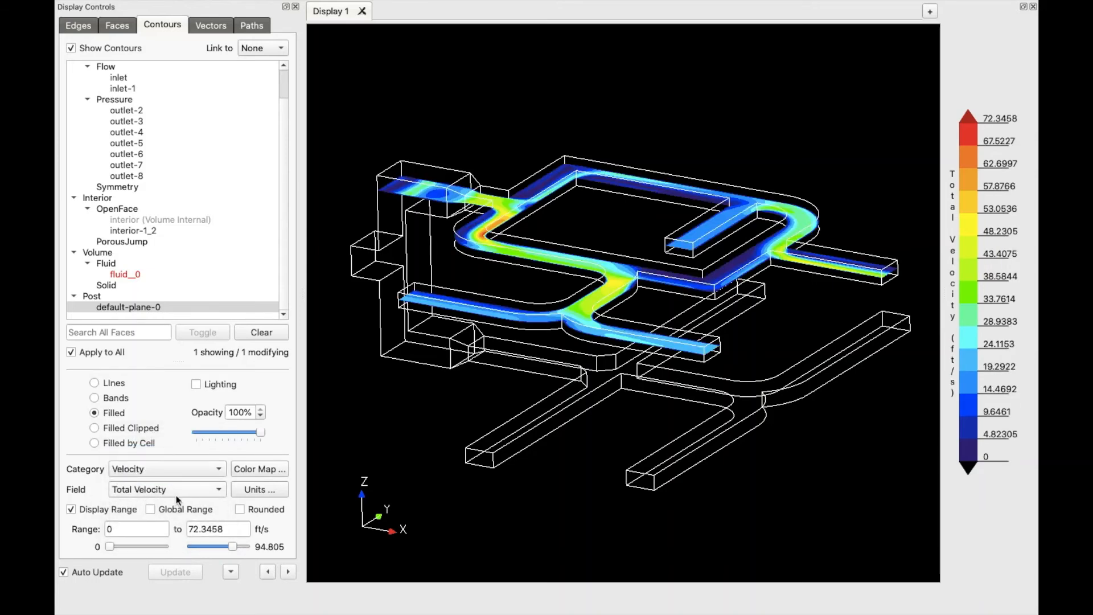
double_click(223, 528)
type("50")
key("Return")
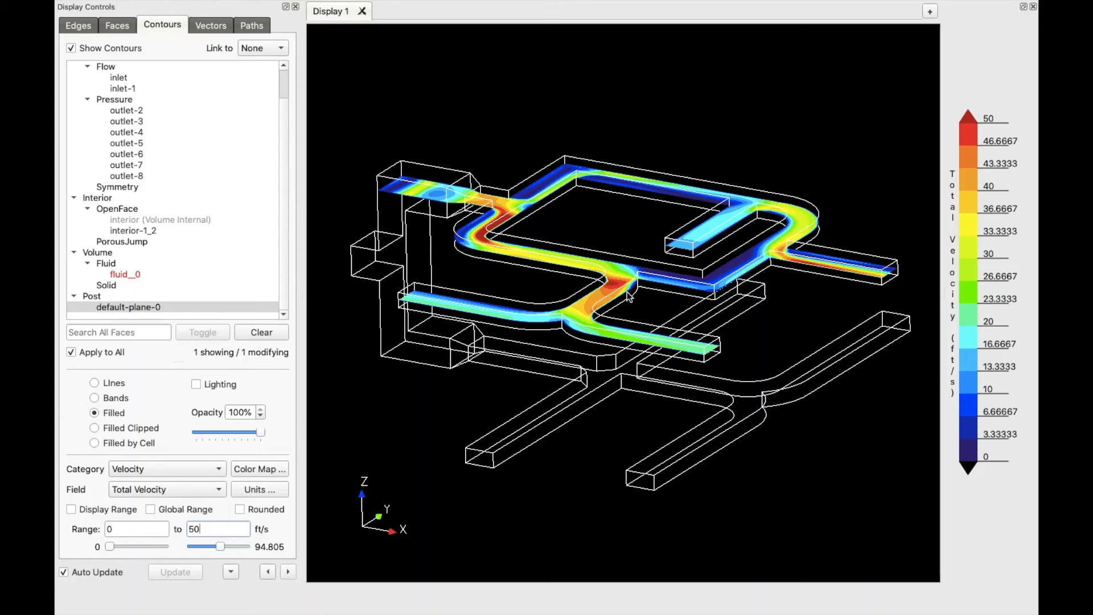
scroll(604, 285, "up", 5)
scroll(609, 286, "down", 6)
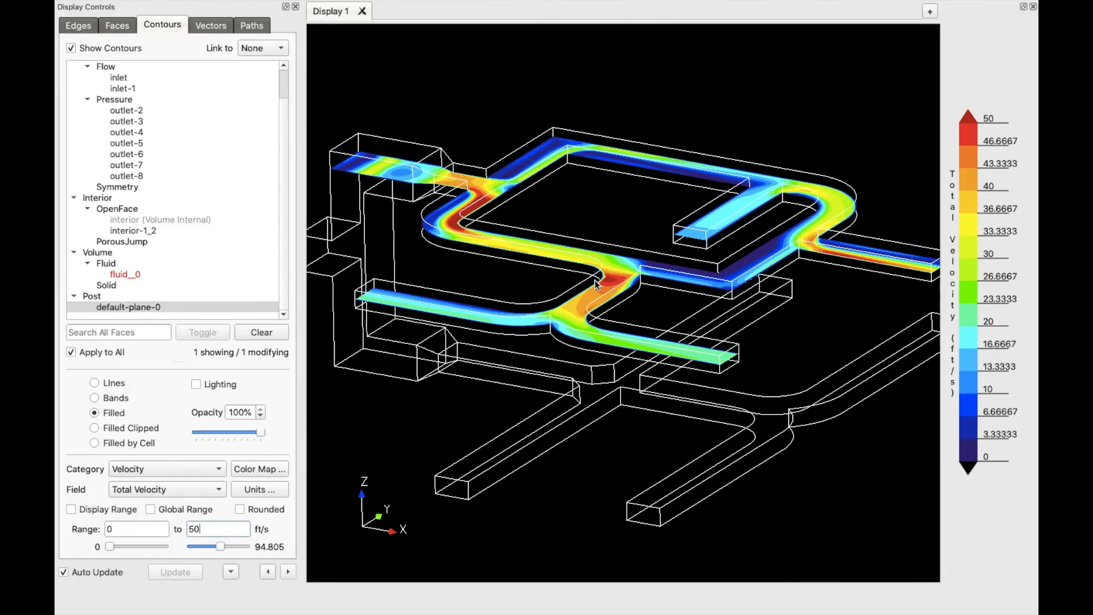
scroll(582, 266, "up", 2)
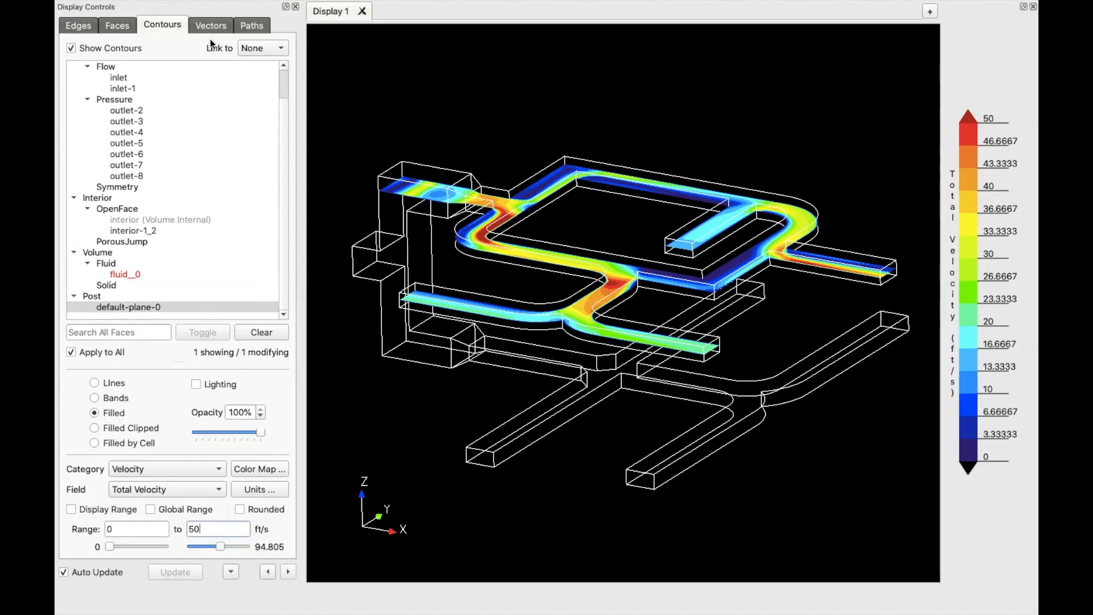
Turn on velocity vectors for default-plane-0 and zoom into the duct junction
left_click(221, 27)
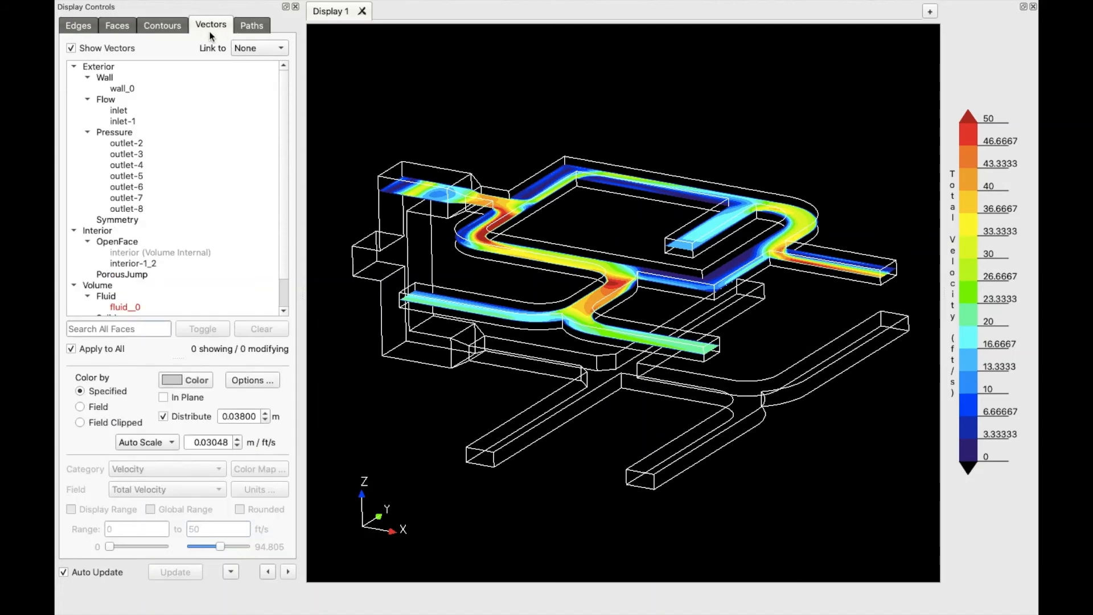
scroll(207, 262, "down", 1)
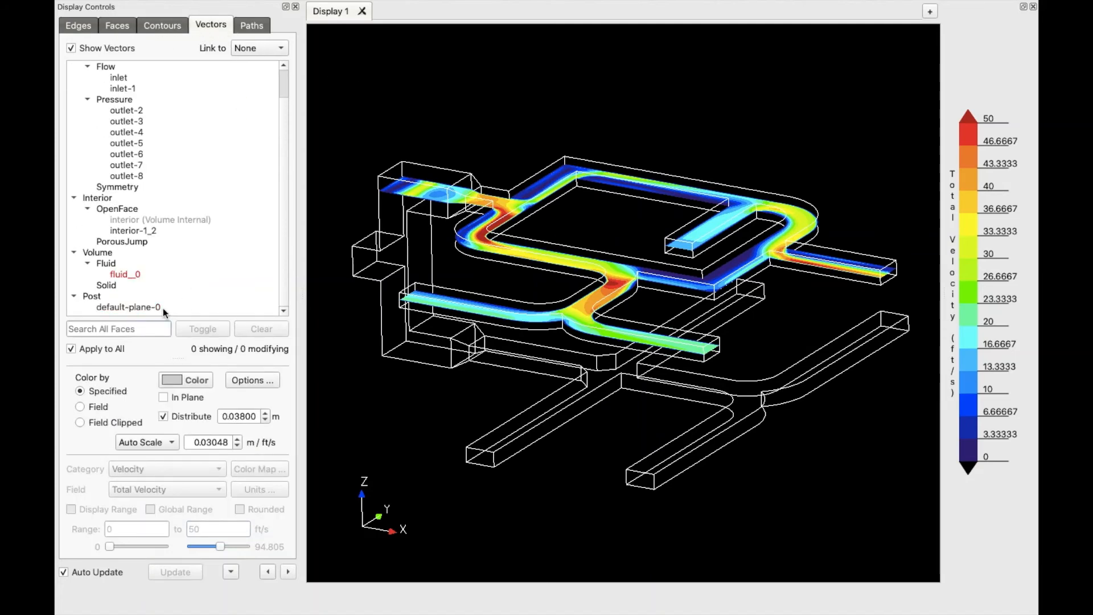
left_click(131, 308)
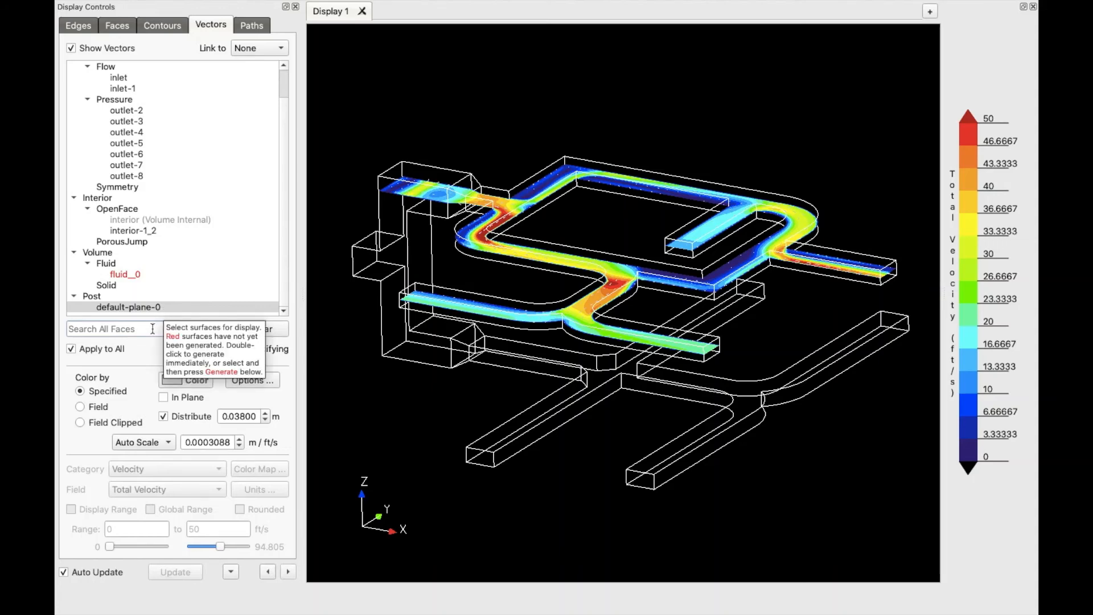
scroll(618, 275, "up", 3)
scroll(618, 274, "up", 5)
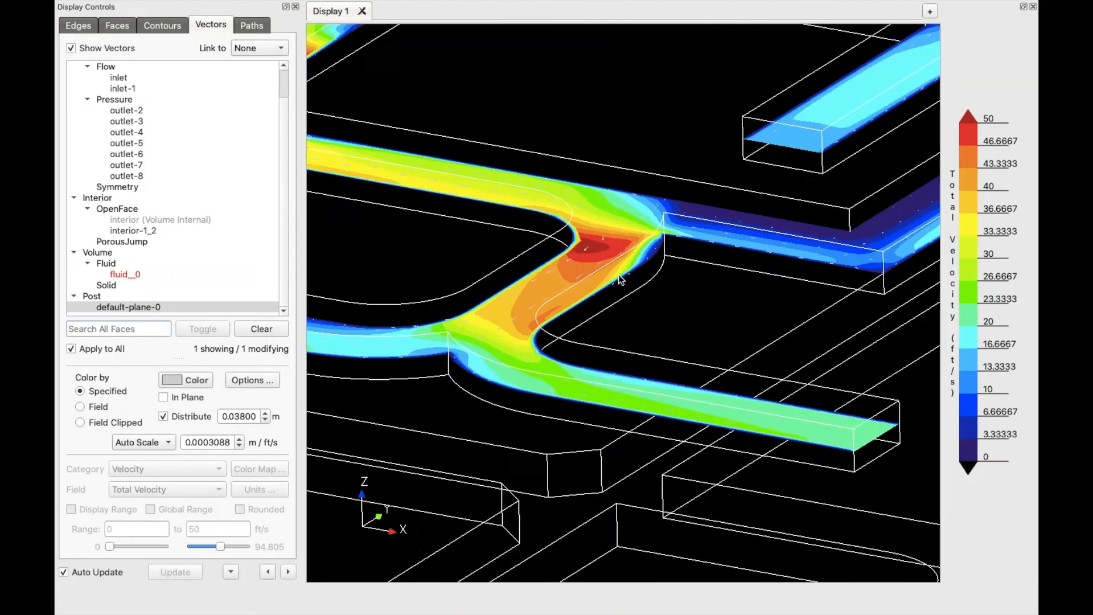
scroll(581, 254, "up", 3)
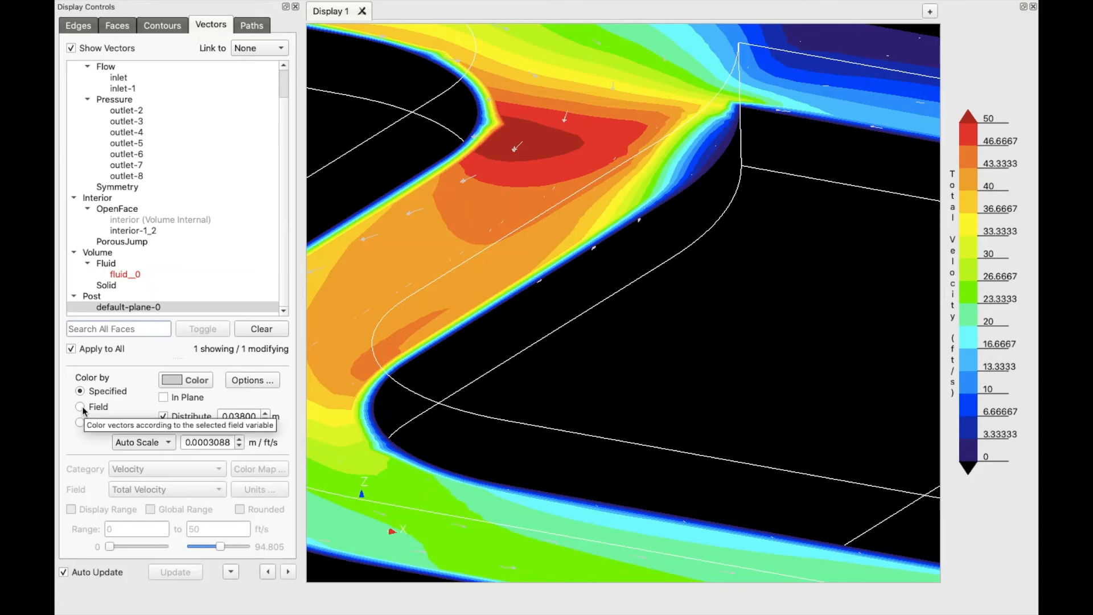
Turn off vector distribution spacing and pan the view toward the junction
left_click(162, 417)
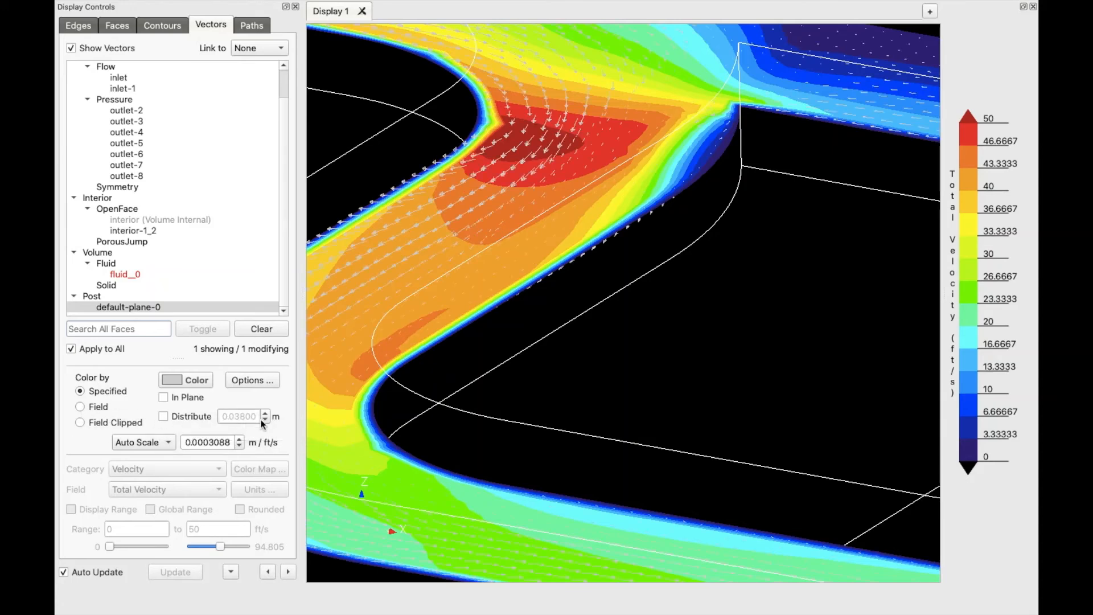
middle_click_drag(447, 209, 579, 268)
scroll(579, 267, "up", 1)
scroll(579, 267, "up", 2)
scroll(579, 268, "down", 3)
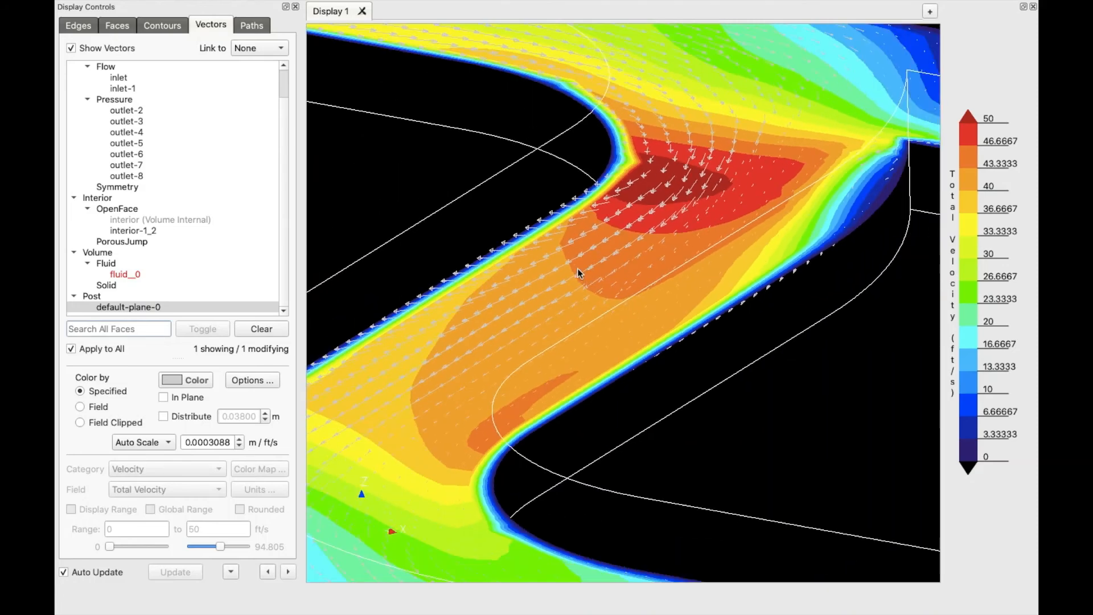
scroll(576, 268, "down", 2)
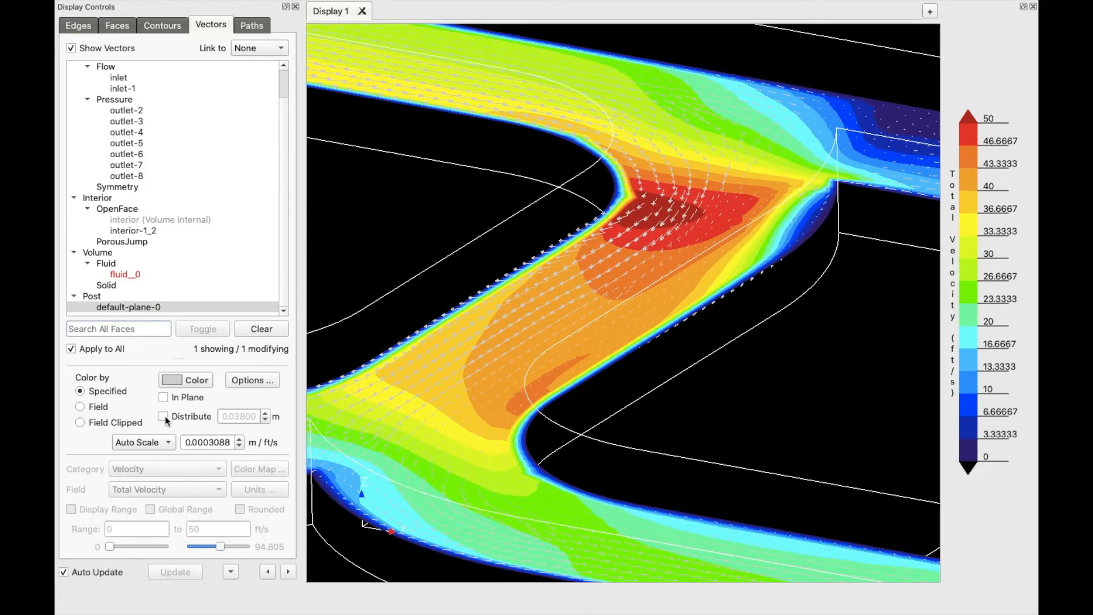
Re-enable Distribute and reduce the vector spacing to 0.007541 m
left_click(163, 417)
left_click(265, 420)
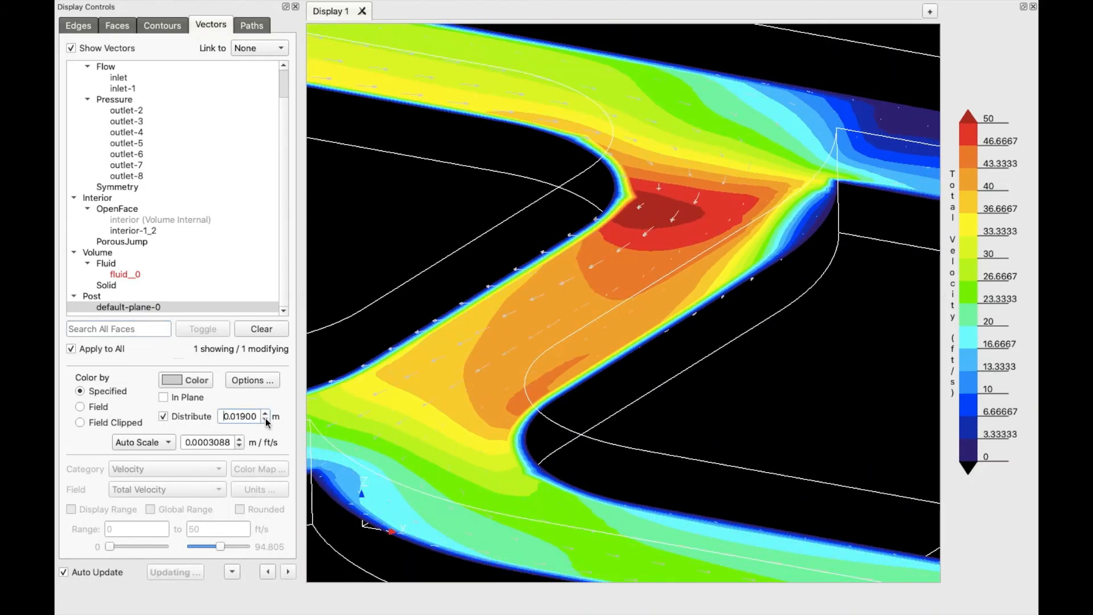
left_click(265, 419)
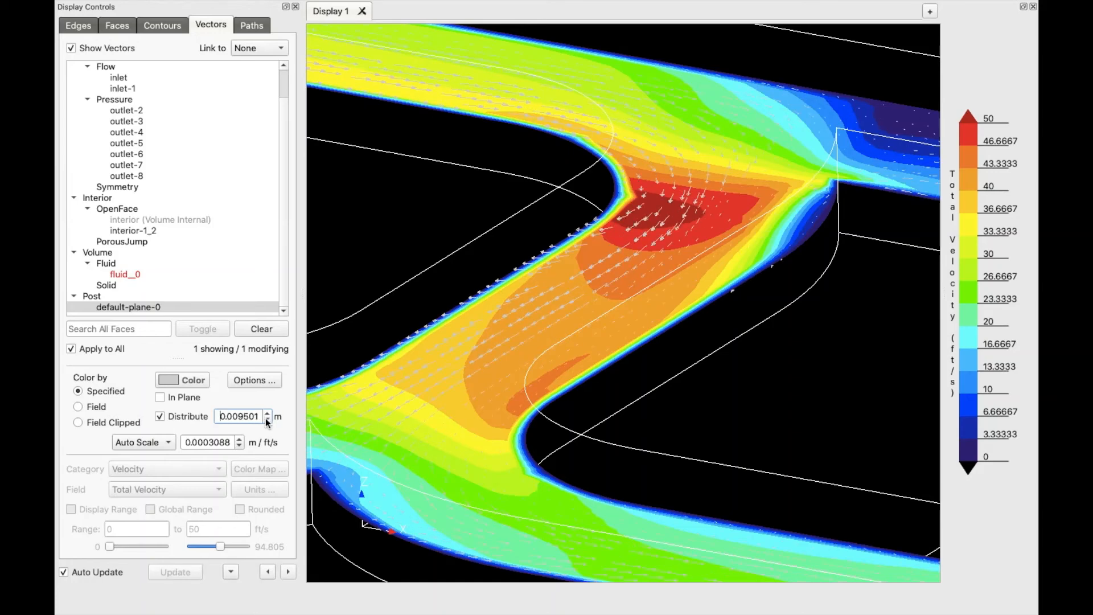
left_click(265, 420)
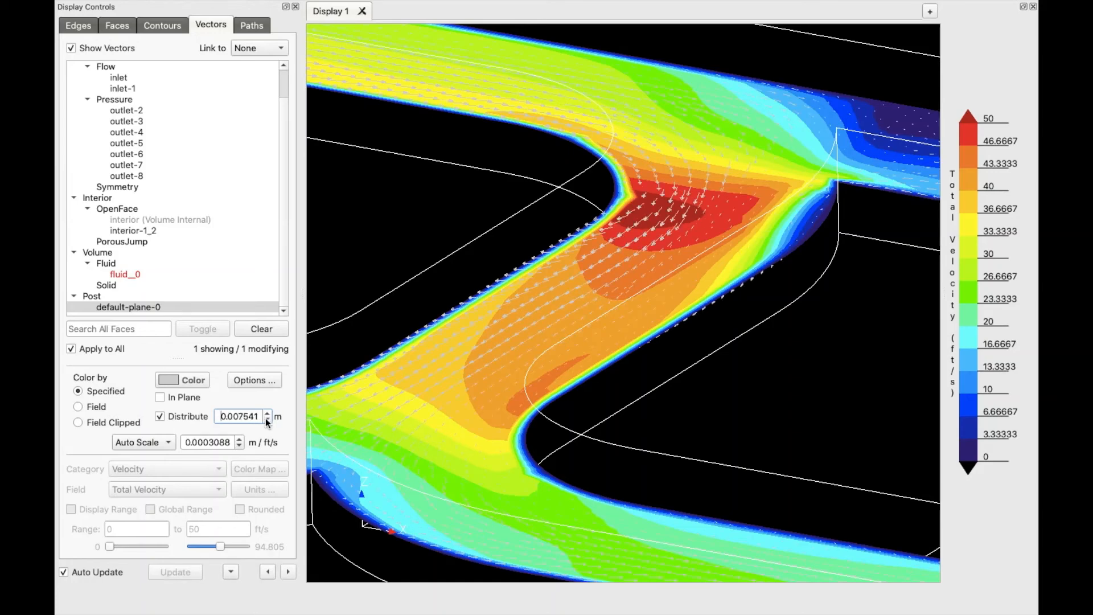
scroll(593, 292, "up", 5)
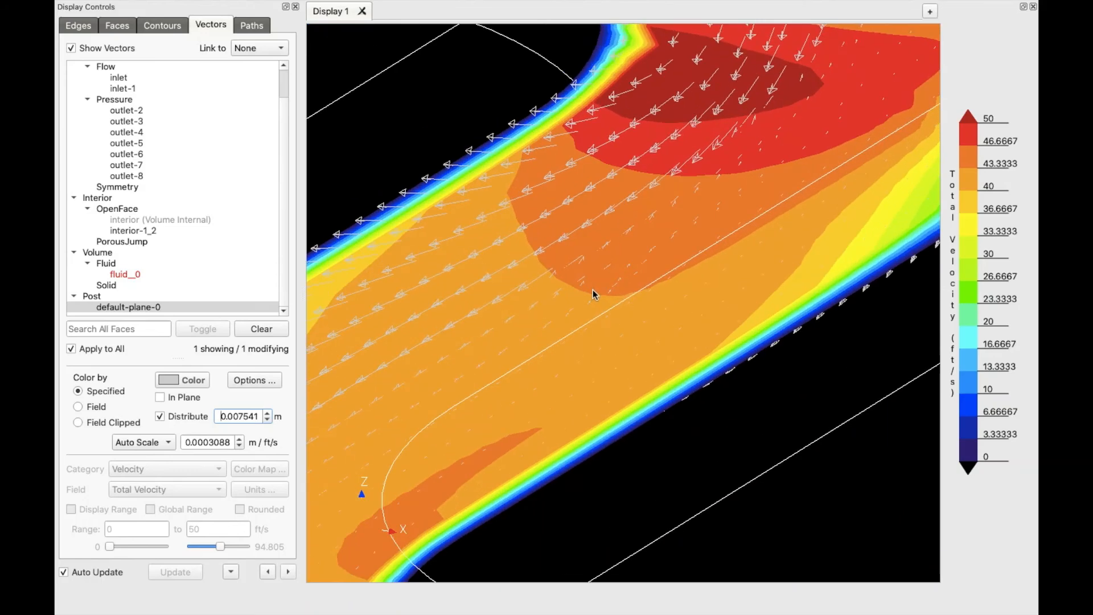
left_click_drag(479, 380, 504, 381)
left_click_drag(690, 395, 651, 412)
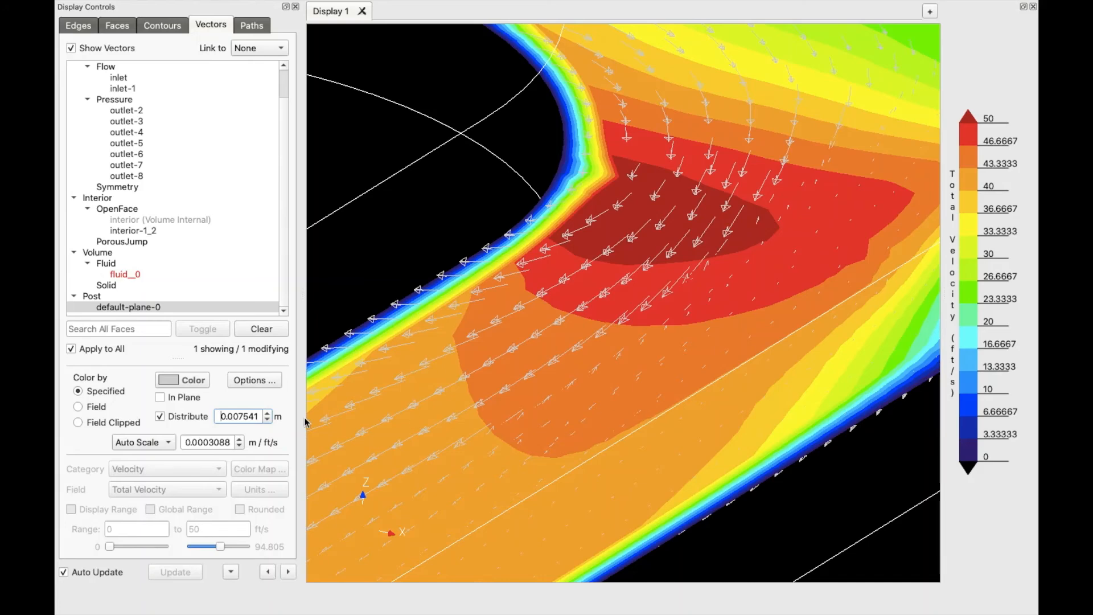
Project the cut-plane vectors in-plane and tilt the view to inspect them close up
left_click(160, 397)
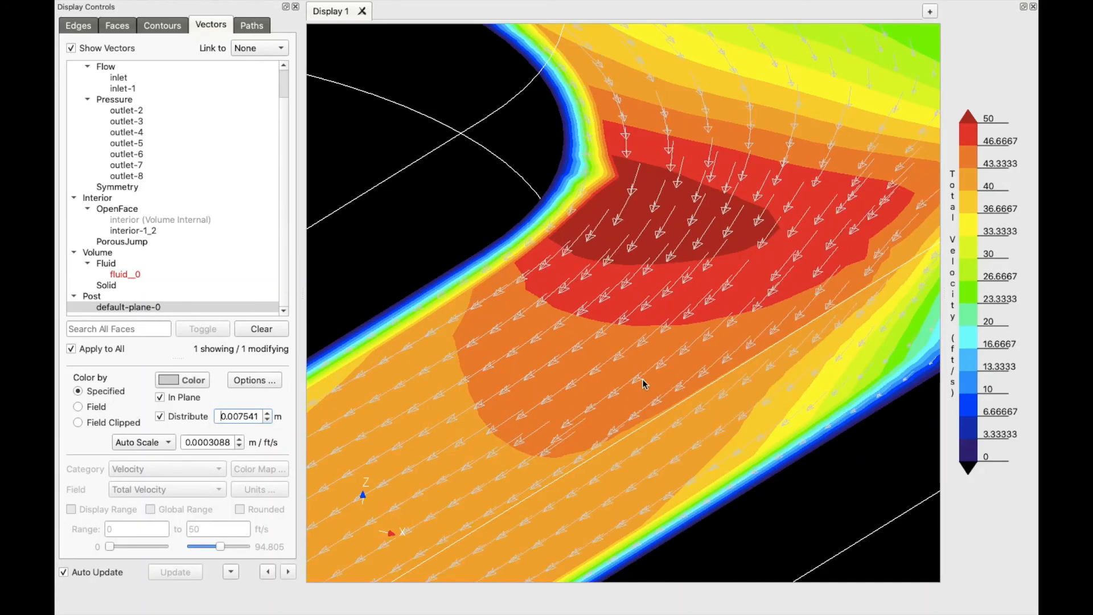
scroll(630, 395, "up", 8)
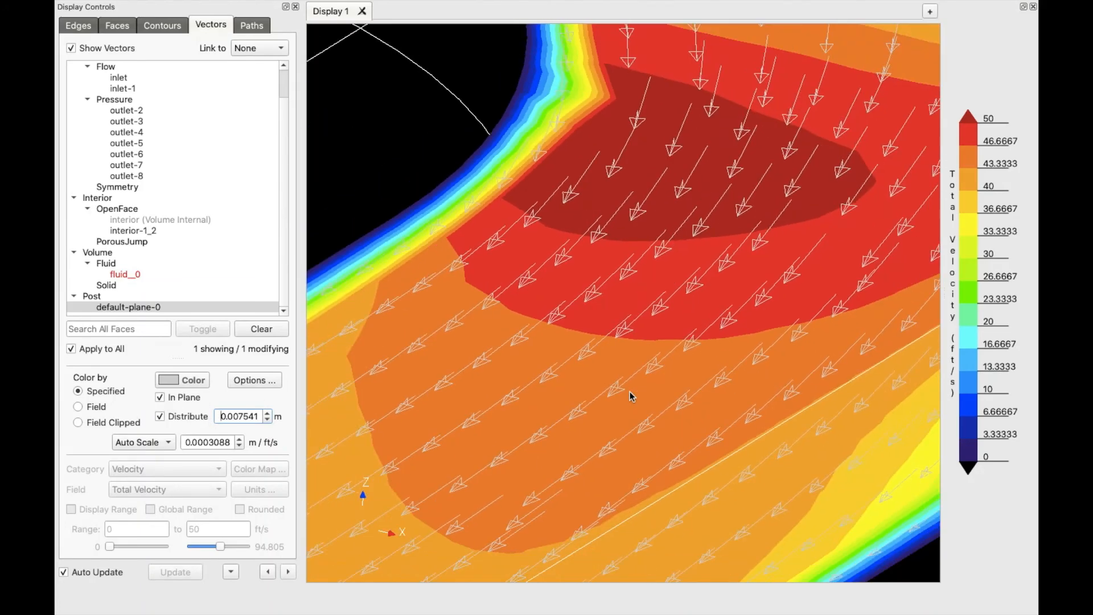
scroll(630, 394, "down", 10)
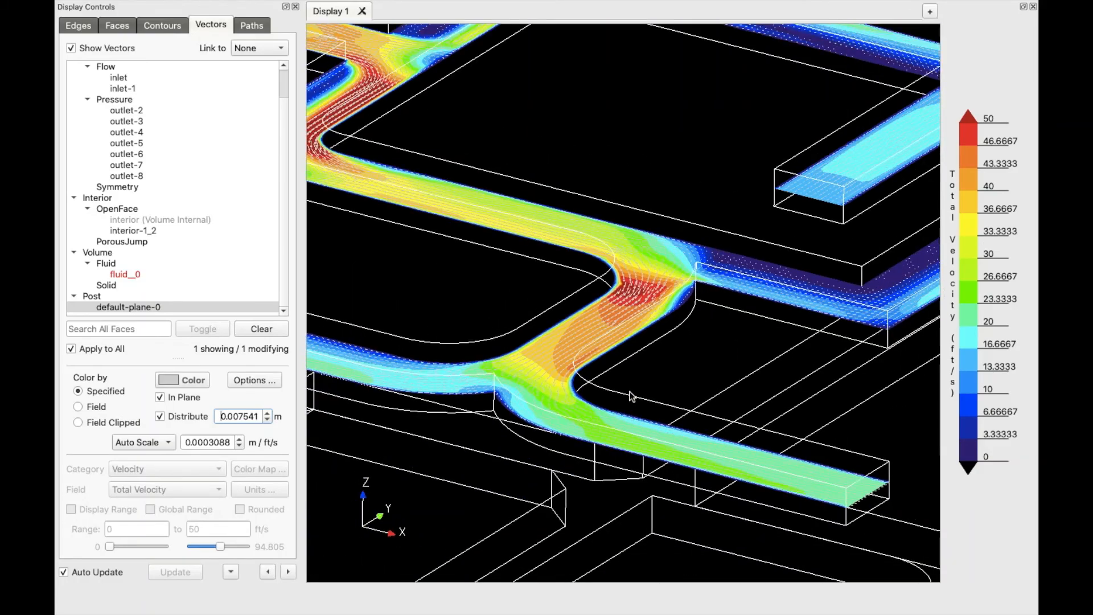
scroll(624, 390, "down", 3)
scroll(566, 268, "up", 3)
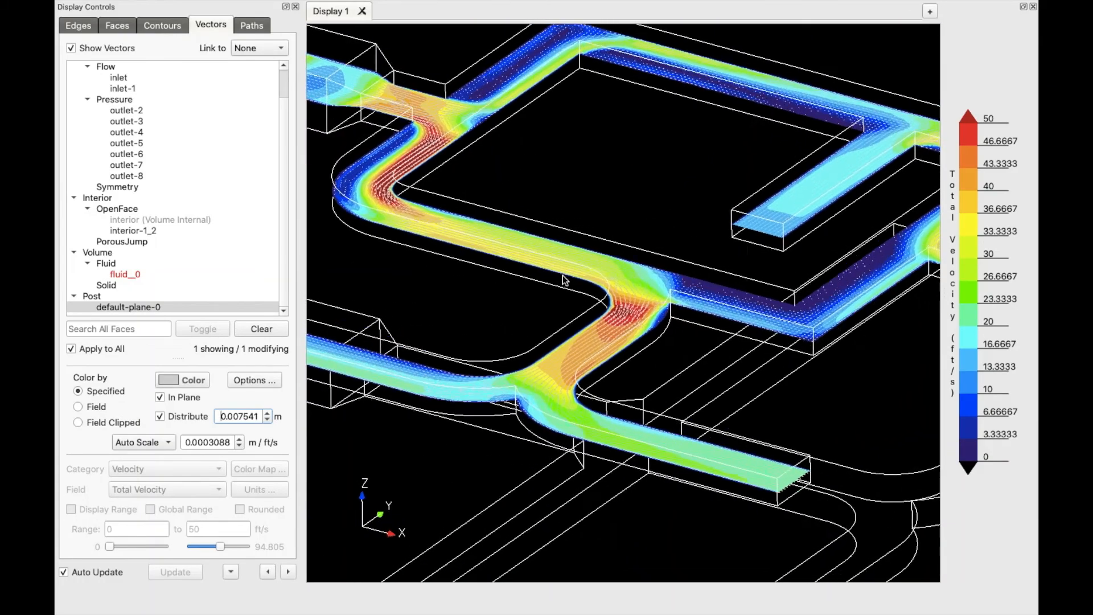
scroll(565, 279, "up", 5)
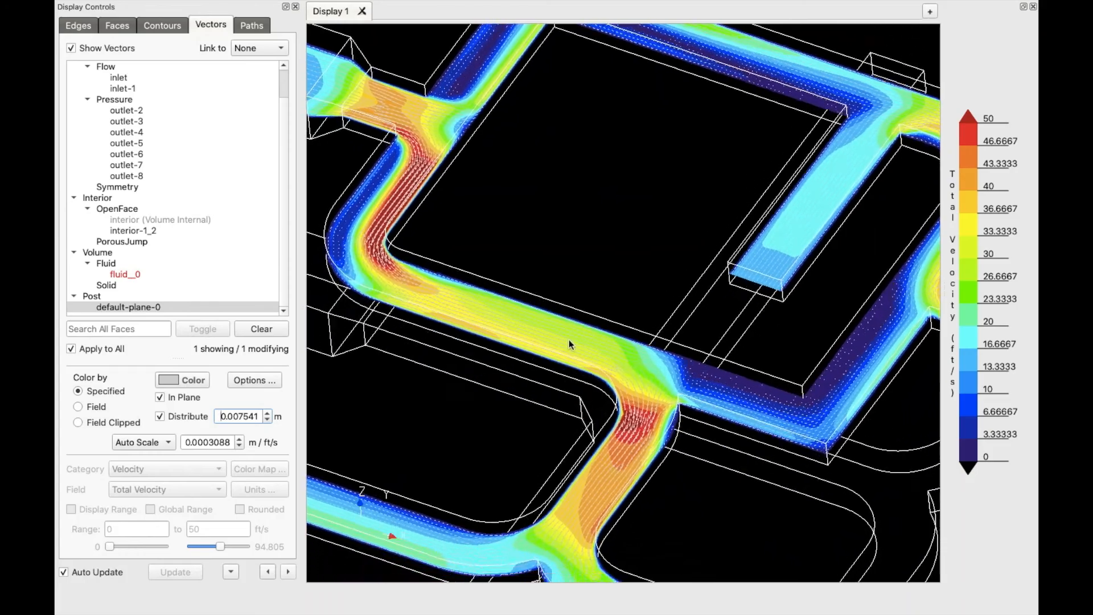
left_click_drag(569, 339, 556, 317)
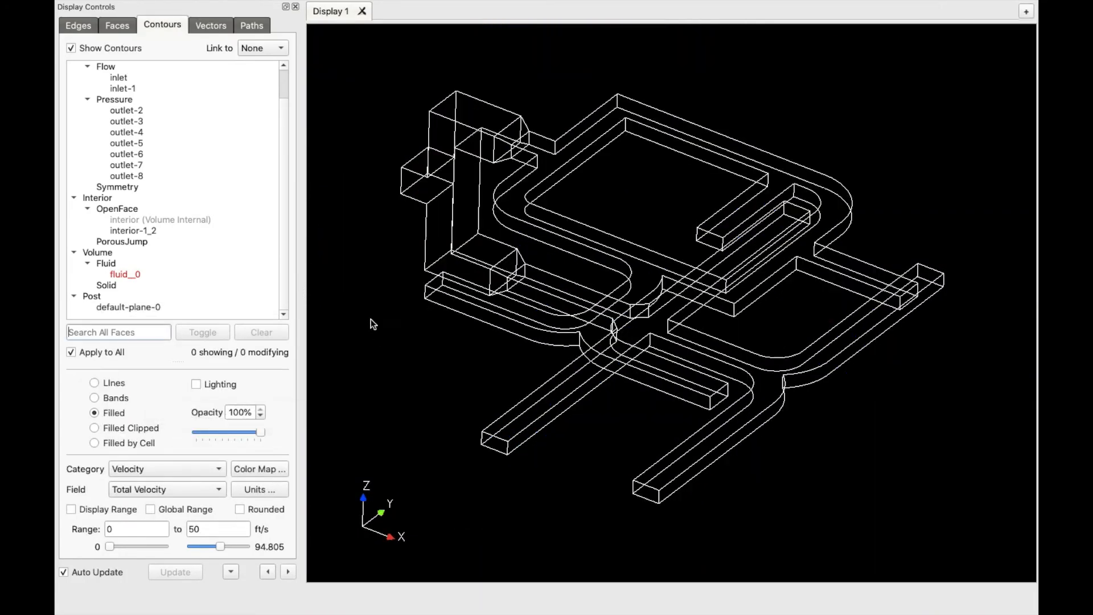
Generate a Standard Statistics surface report for interior-1_2 from Reporting > Surface Data
mouse_move(233, 4)
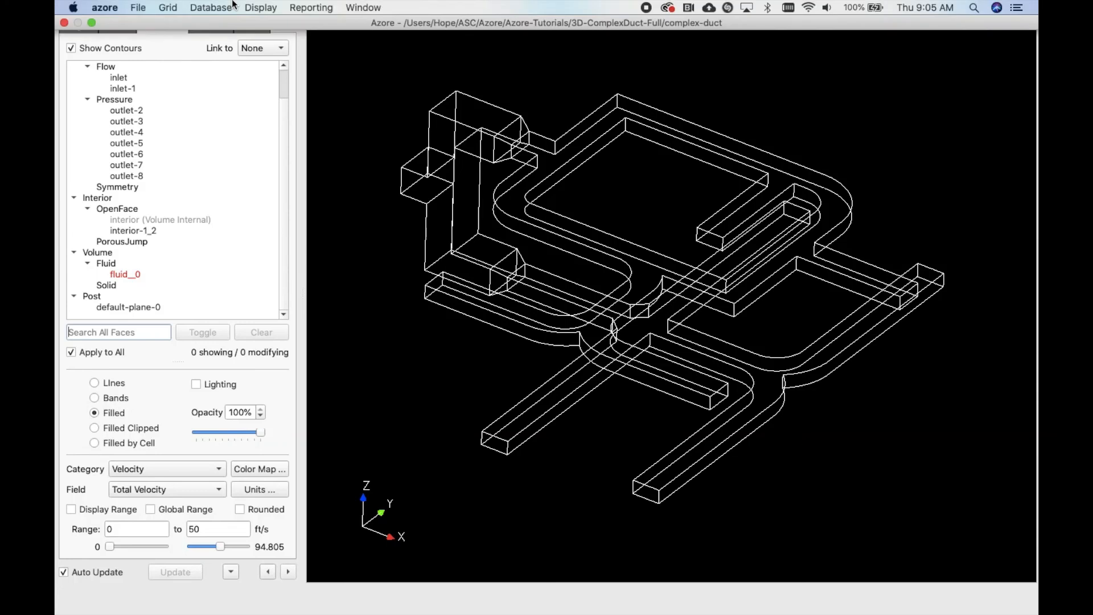
left_click(312, 7)
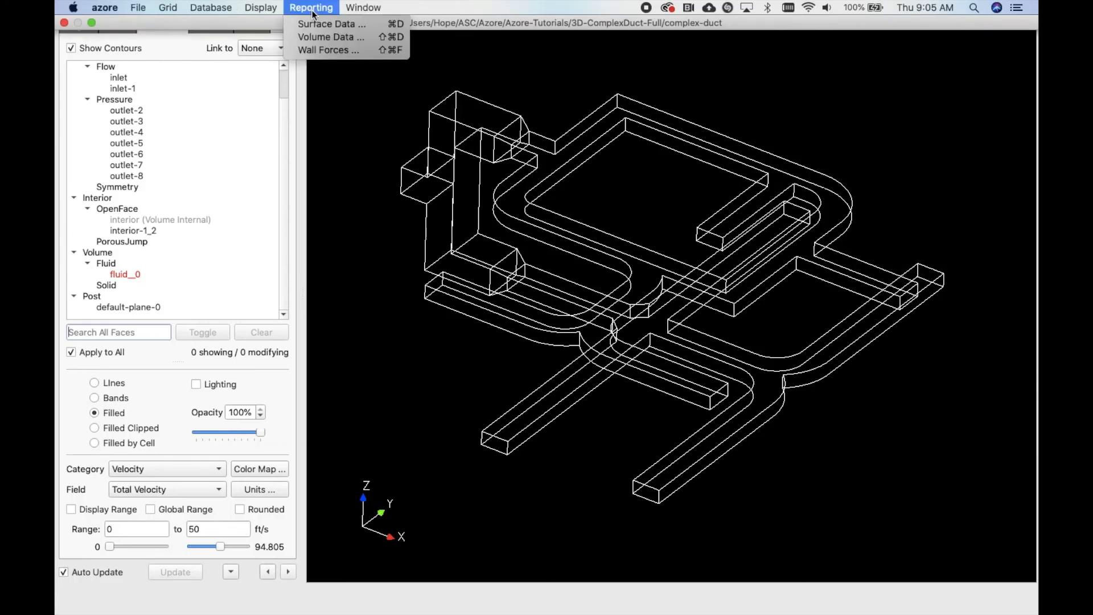
left_click(374, 25)
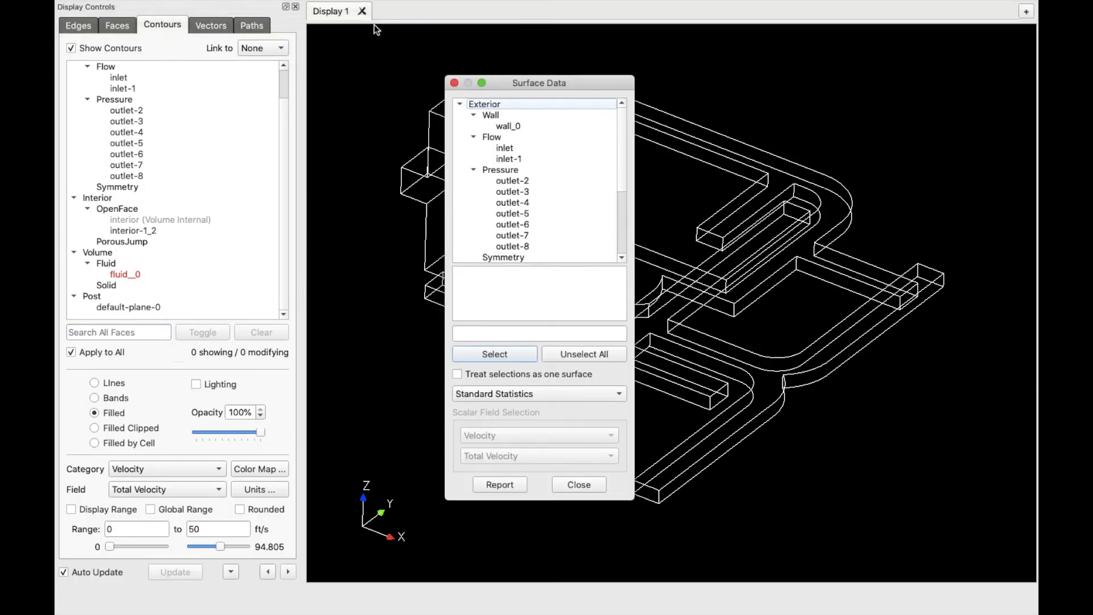
scroll(566, 222, "down", 5)
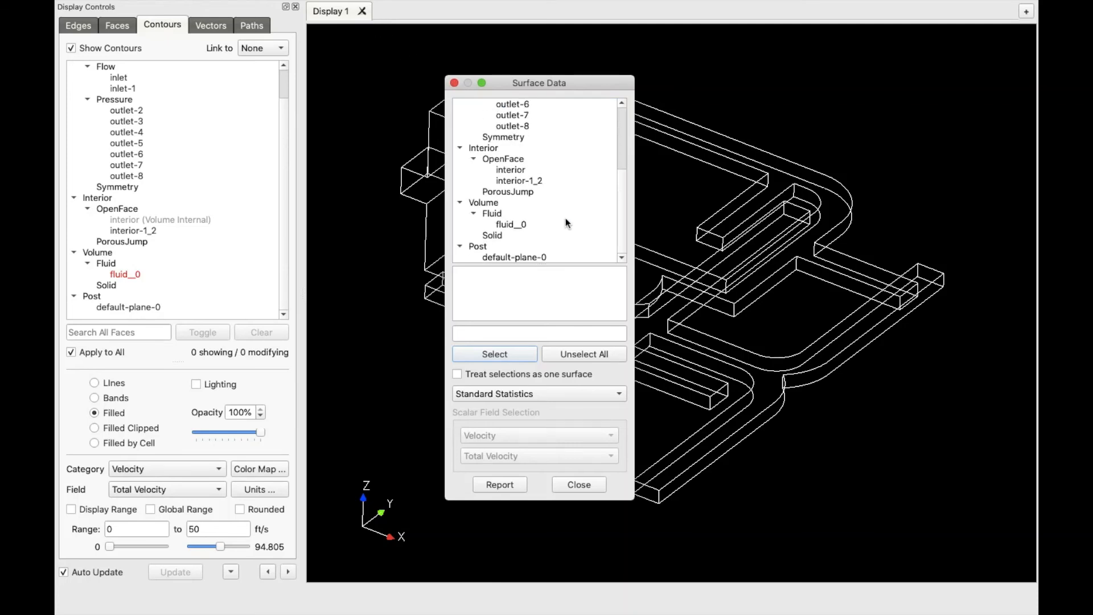
left_click(529, 181)
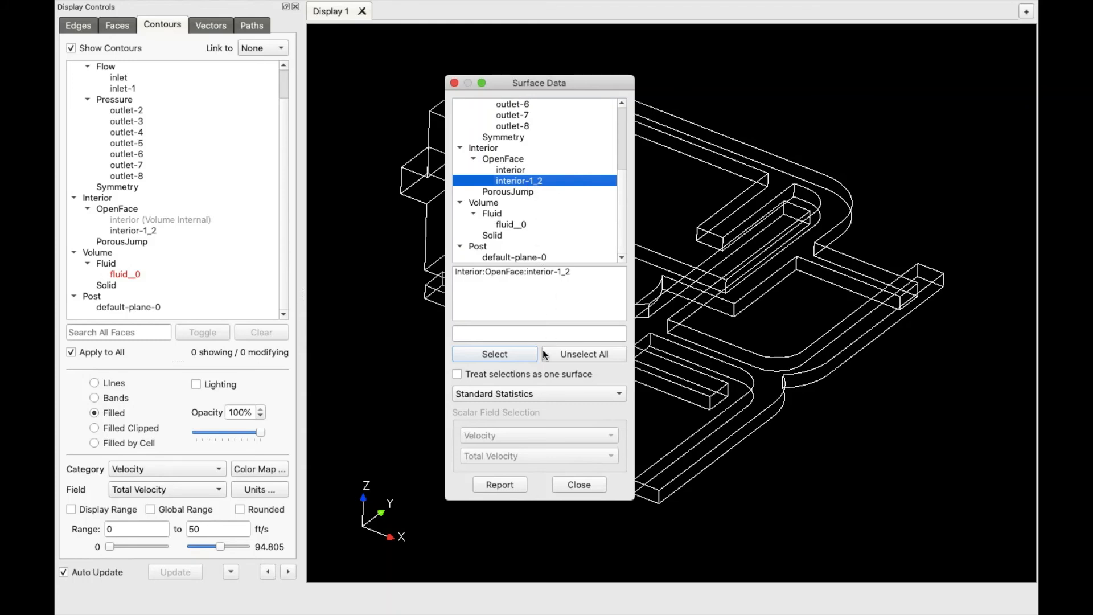
left_click(495, 487)
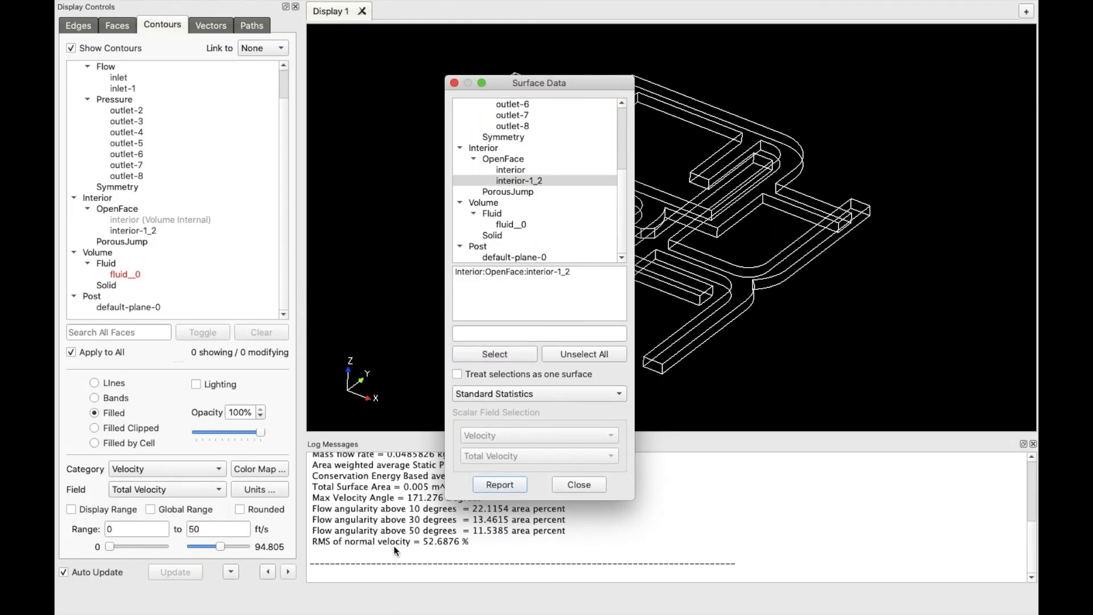
Review the report in the log and move the report window left to uncover the duct
left_click_drag(546, 81, 803, 78)
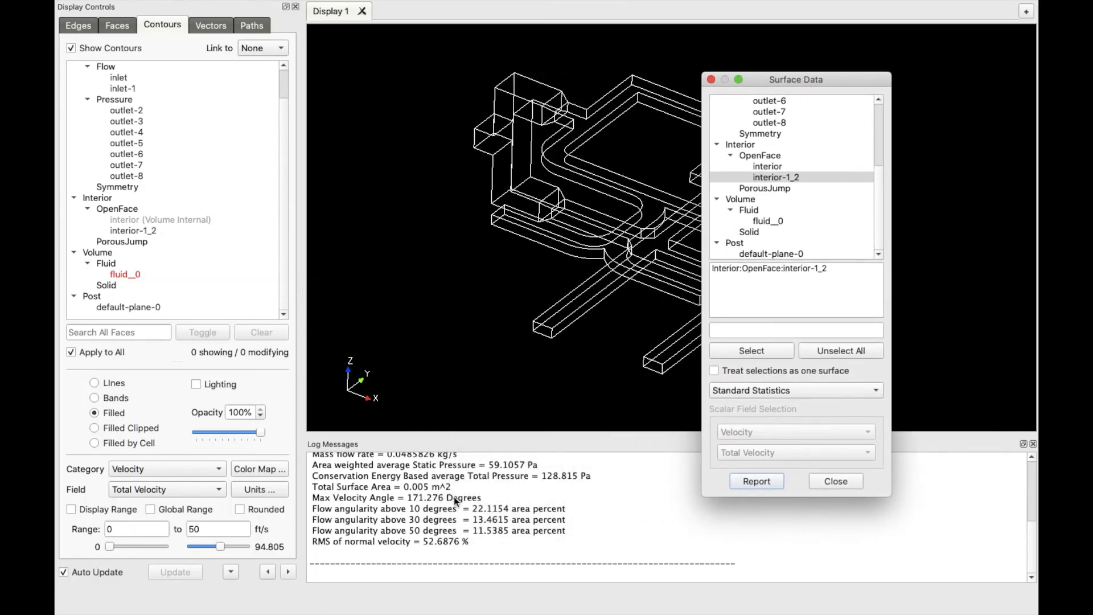
scroll(446, 518, "up", 4)
scroll(446, 518, "up", 2)
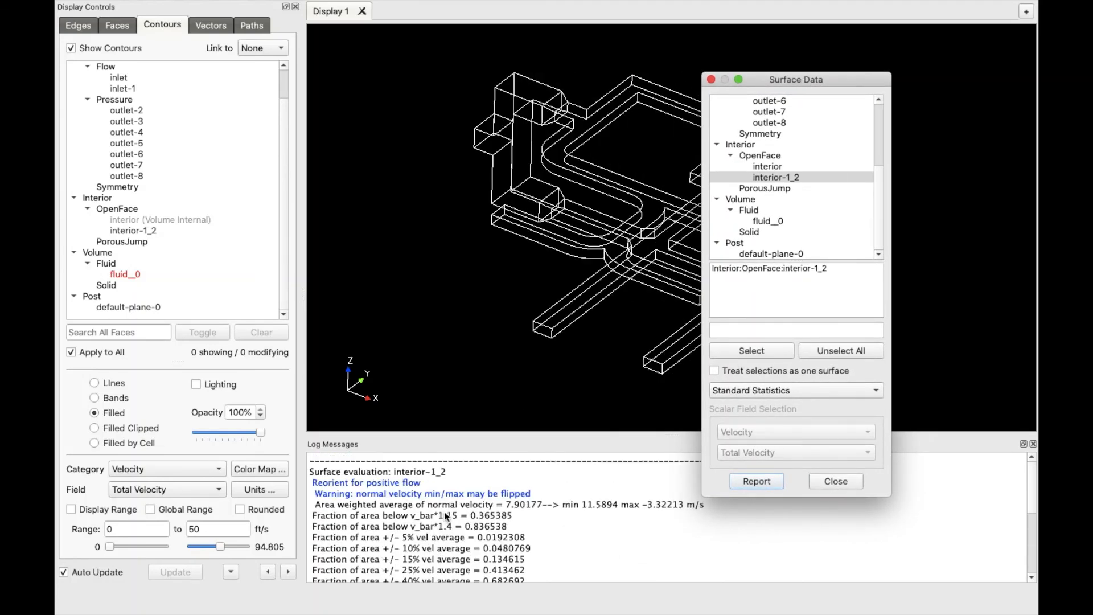
scroll(405, 547, "down", 6)
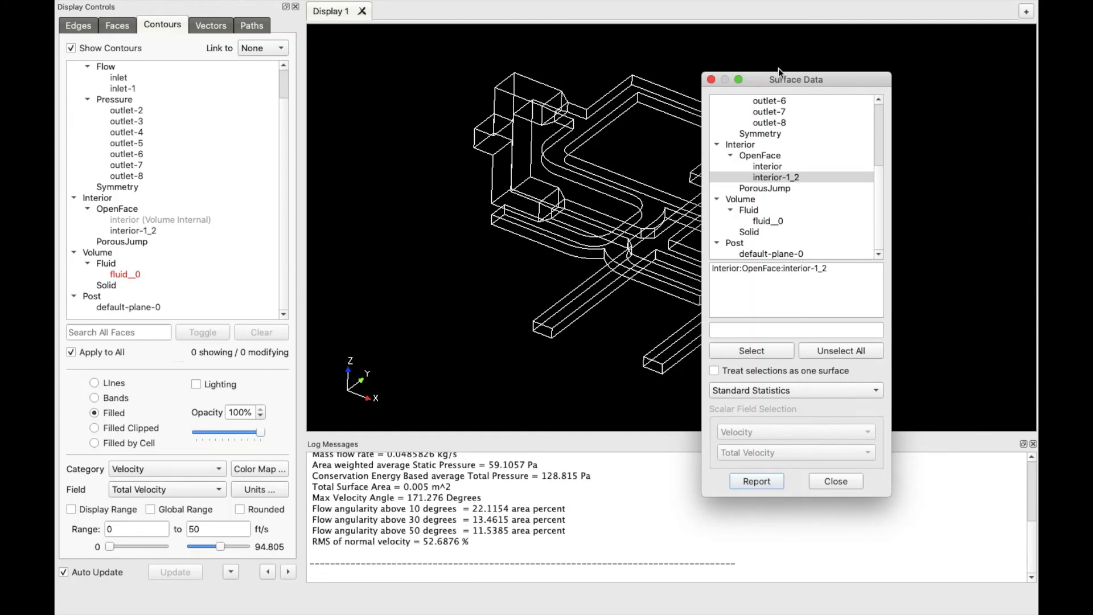
left_click_drag(777, 80, 423, 58)
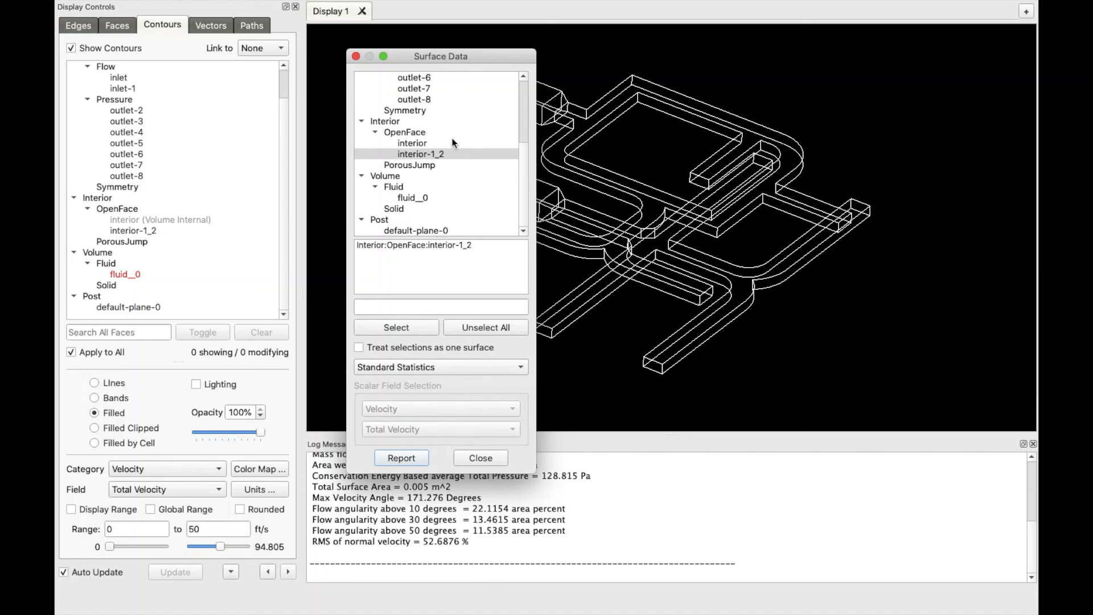
Report mass flow through outlet-4 alone, giving 0.0311261 kg/s
scroll(443, 138, "up", 3)
left_click(429, 154, "super")
scroll(441, 171, "down", 3)
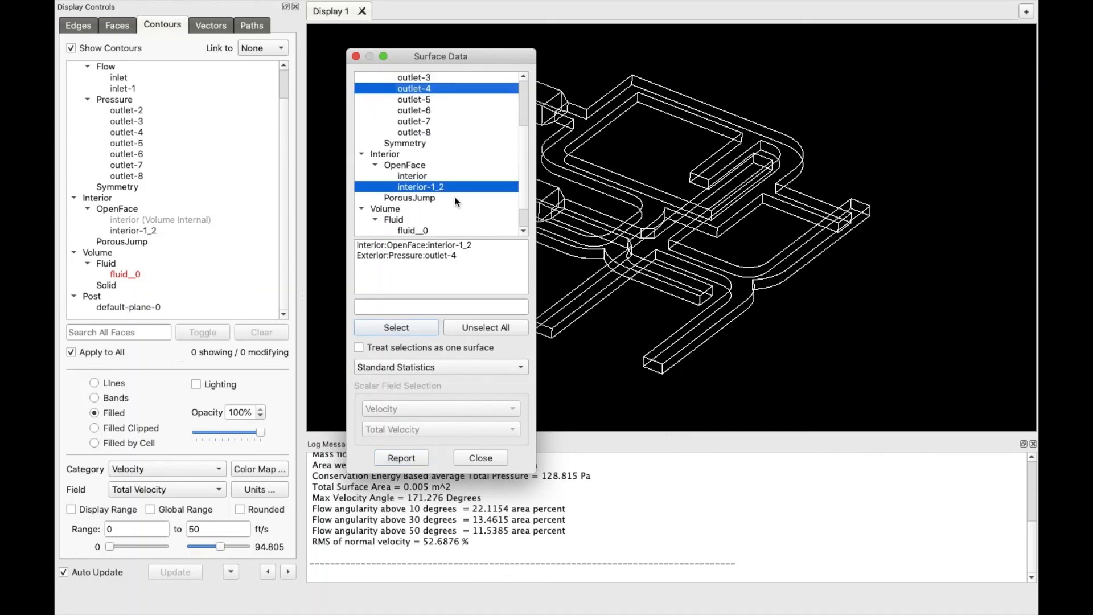
left_click(433, 153, "super")
scroll(452, 169, "up", 2)
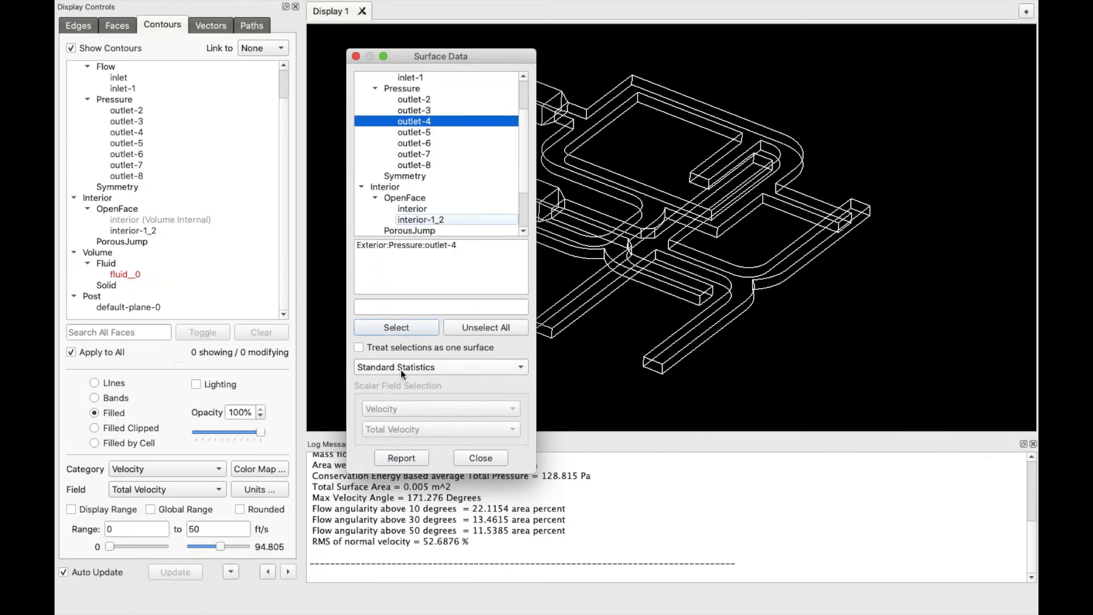
left_click(456, 370)
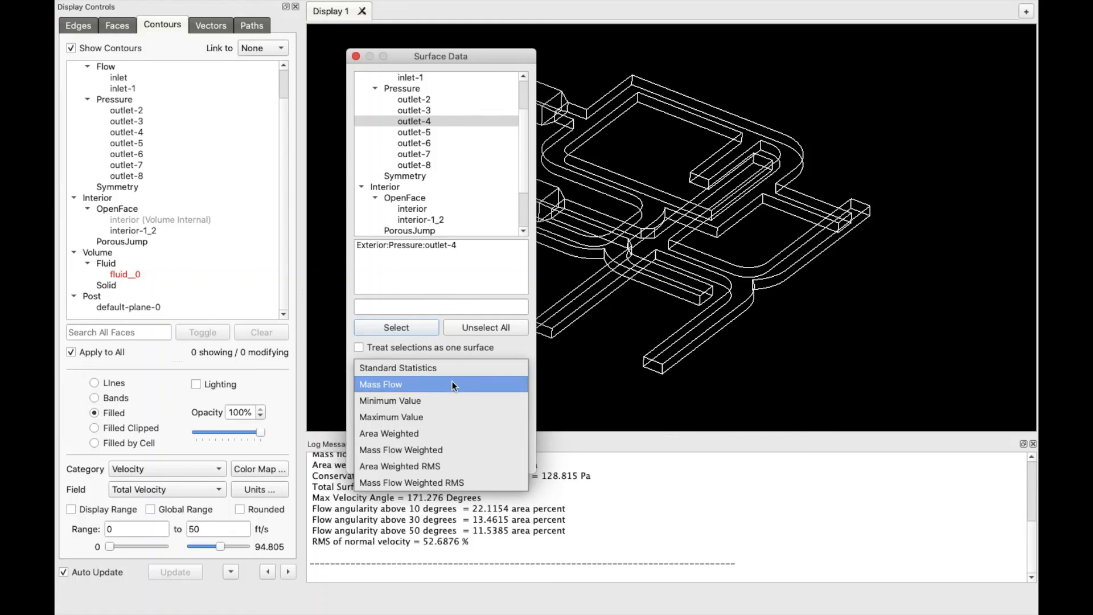
left_click(452, 385)
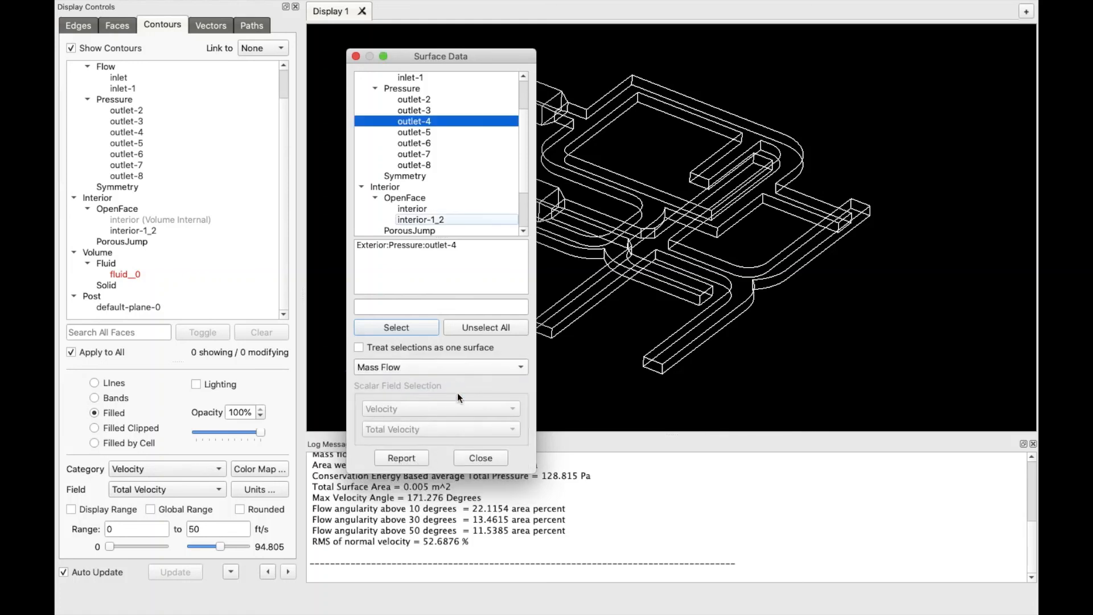
left_click(415, 460)
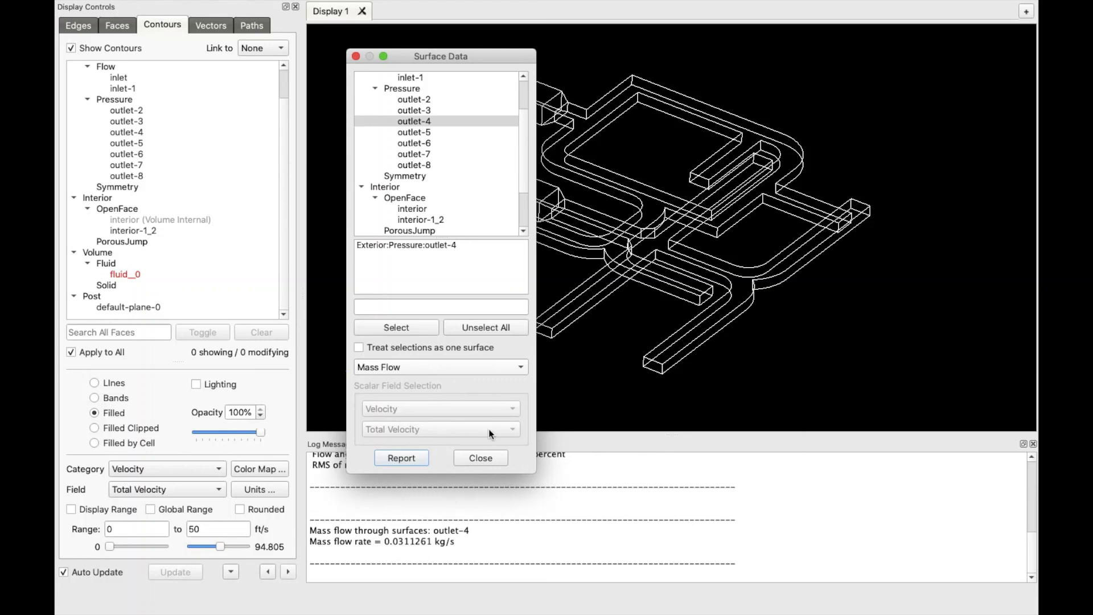
left_click(441, 120)
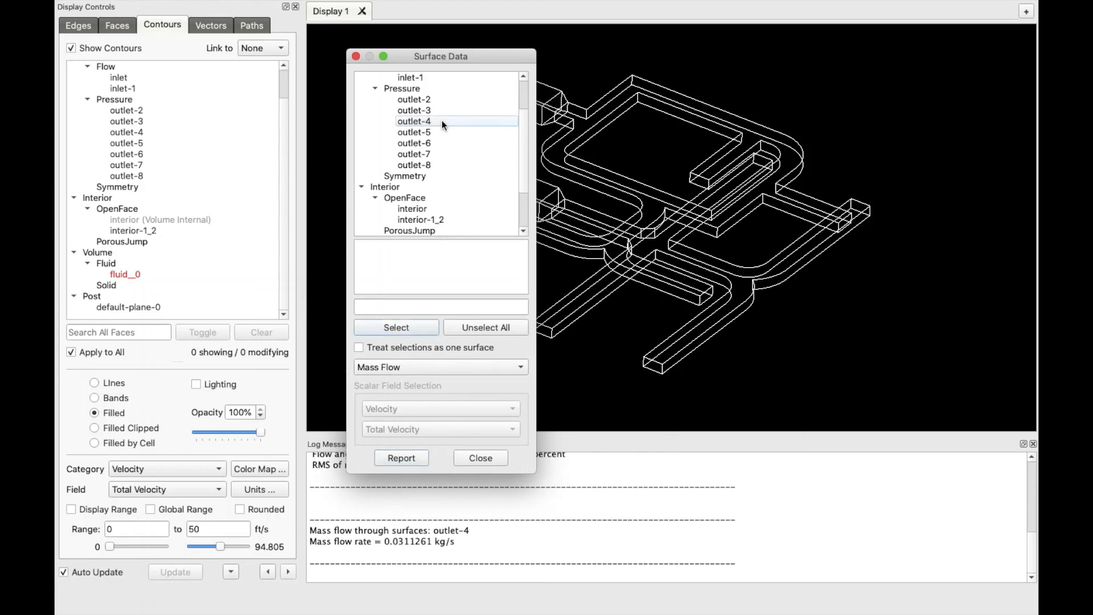
Report the area-weighted RMS of Velocity / Total Velocity on interior-1_2 (37.7273 %) and close the window
left_click(440, 221)
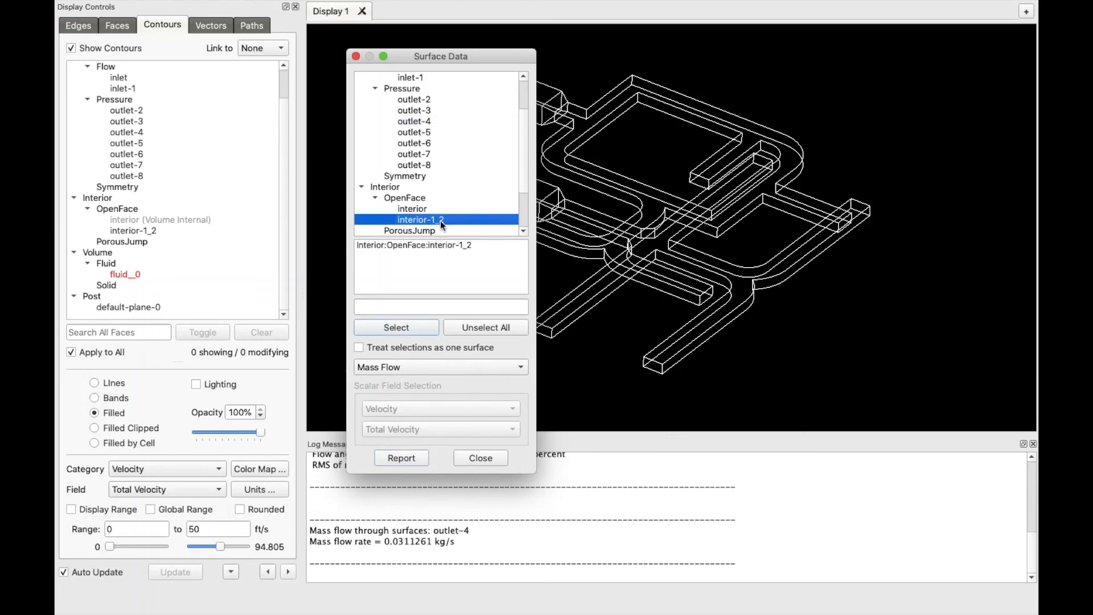
left_click(457, 366)
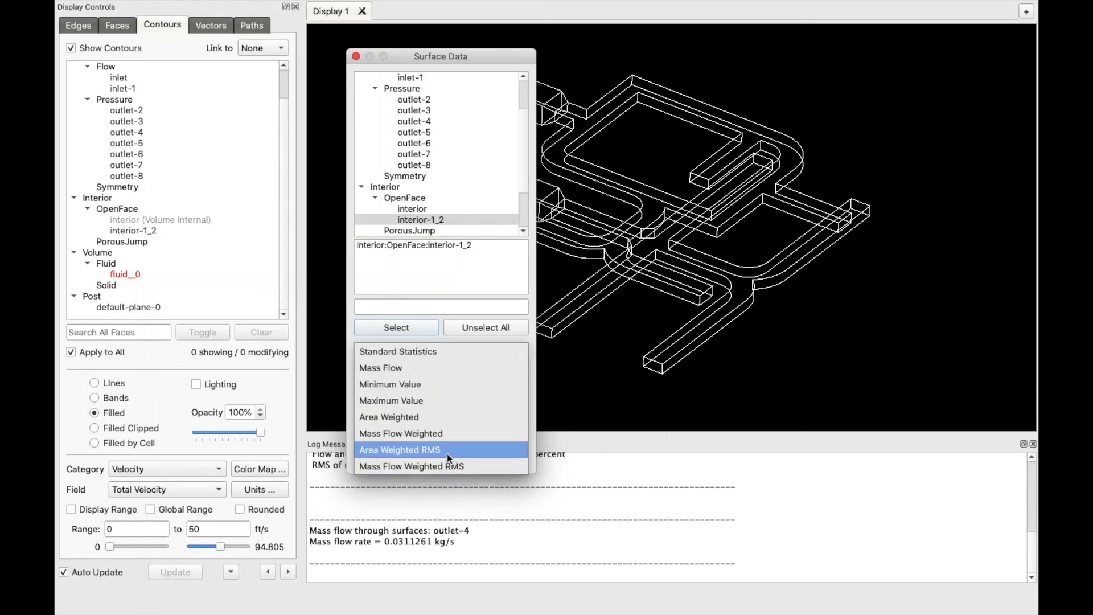
left_click(469, 452)
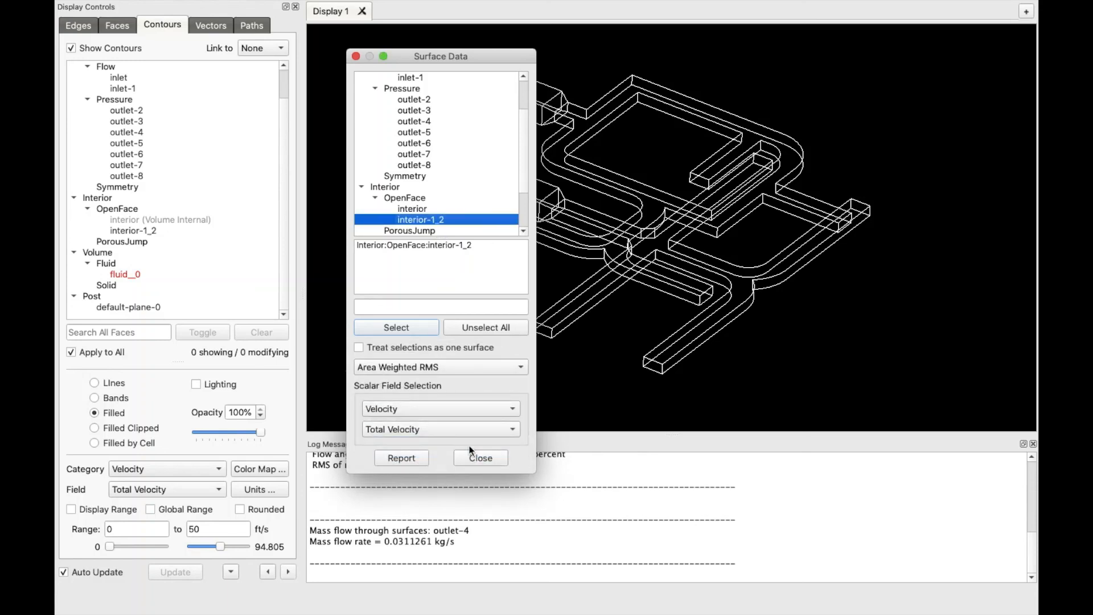
left_click(429, 414)
left_click(430, 429)
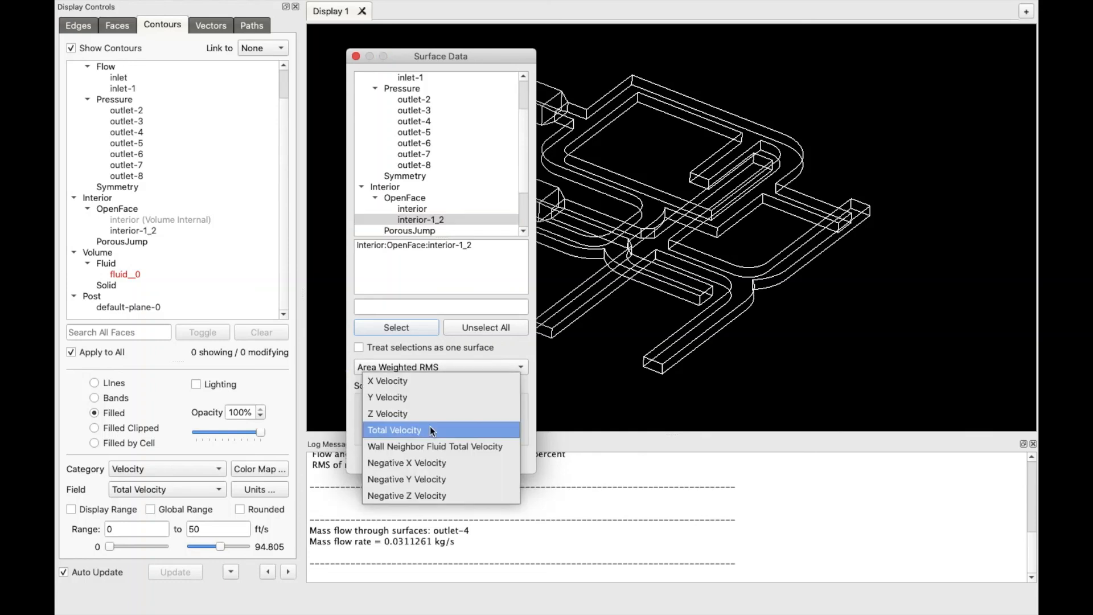
left_click(429, 428)
left_click(409, 459)
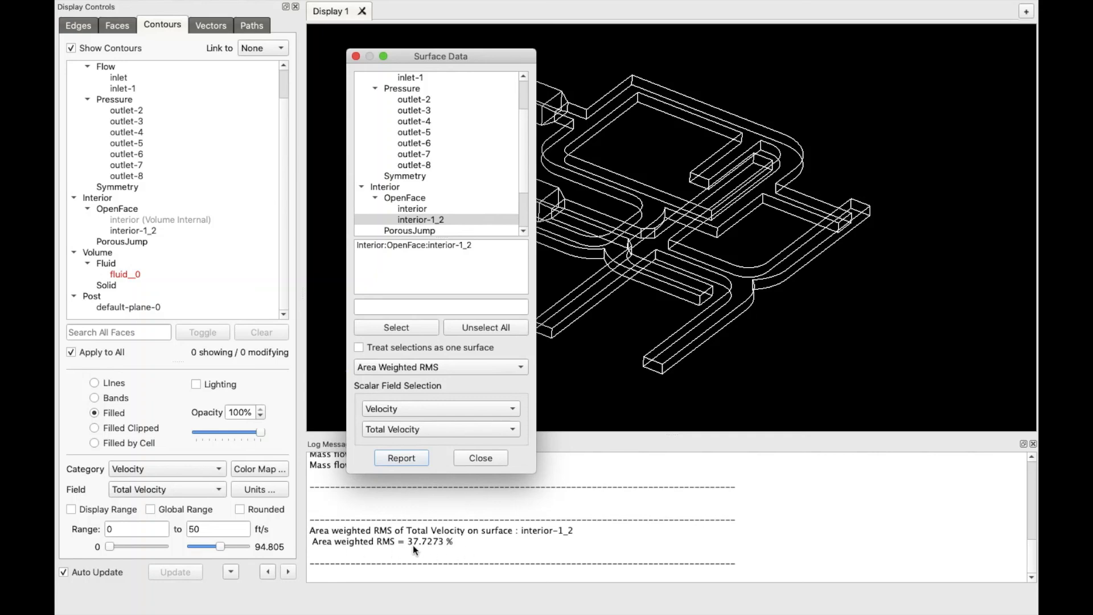
left_click(492, 459)
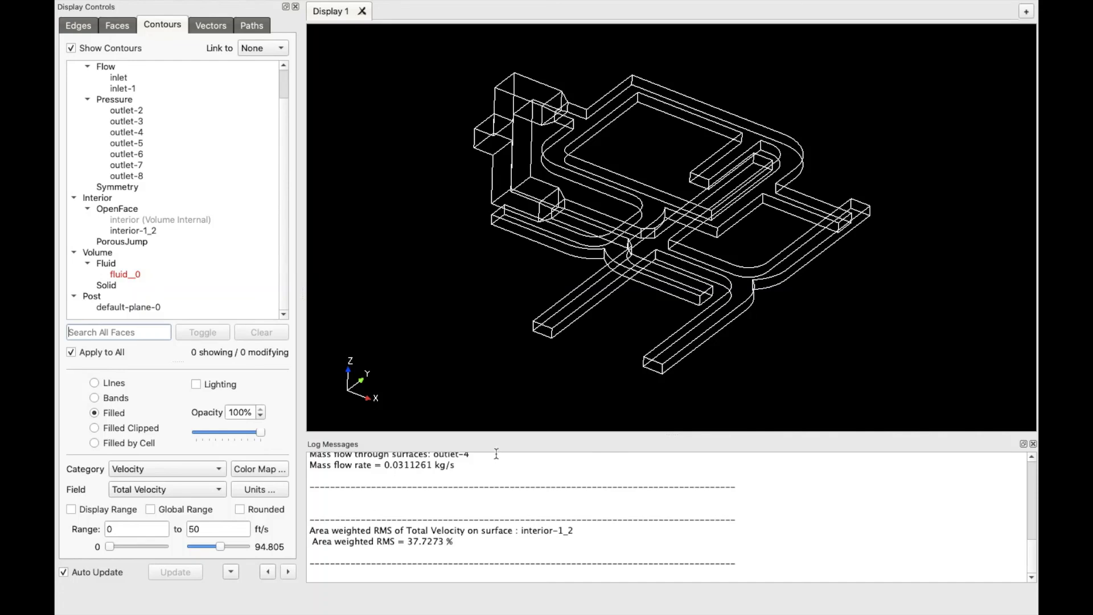
left_click(139, 9)
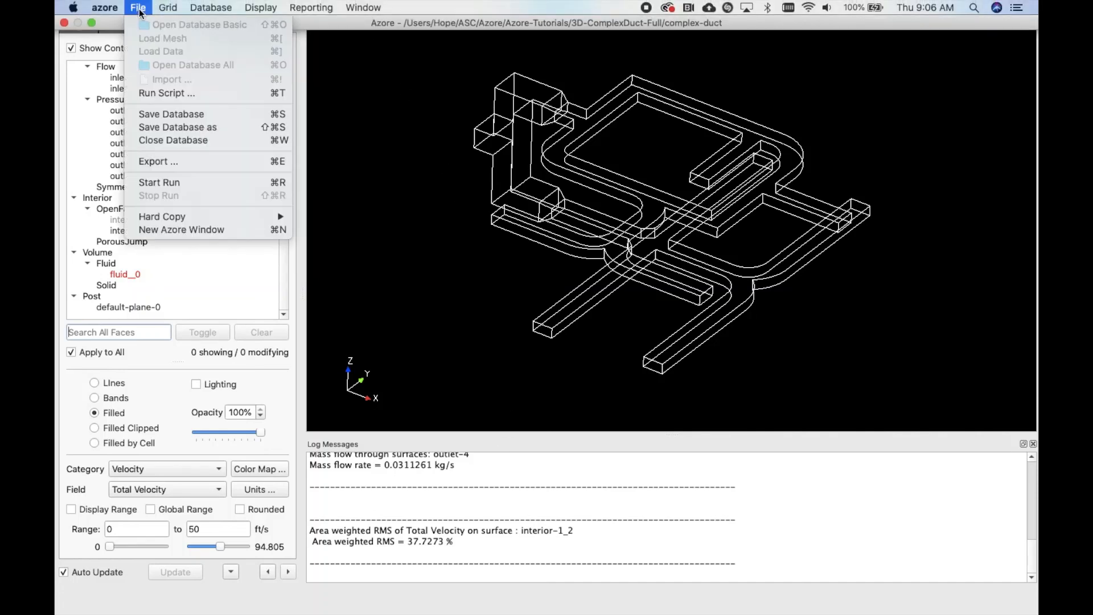